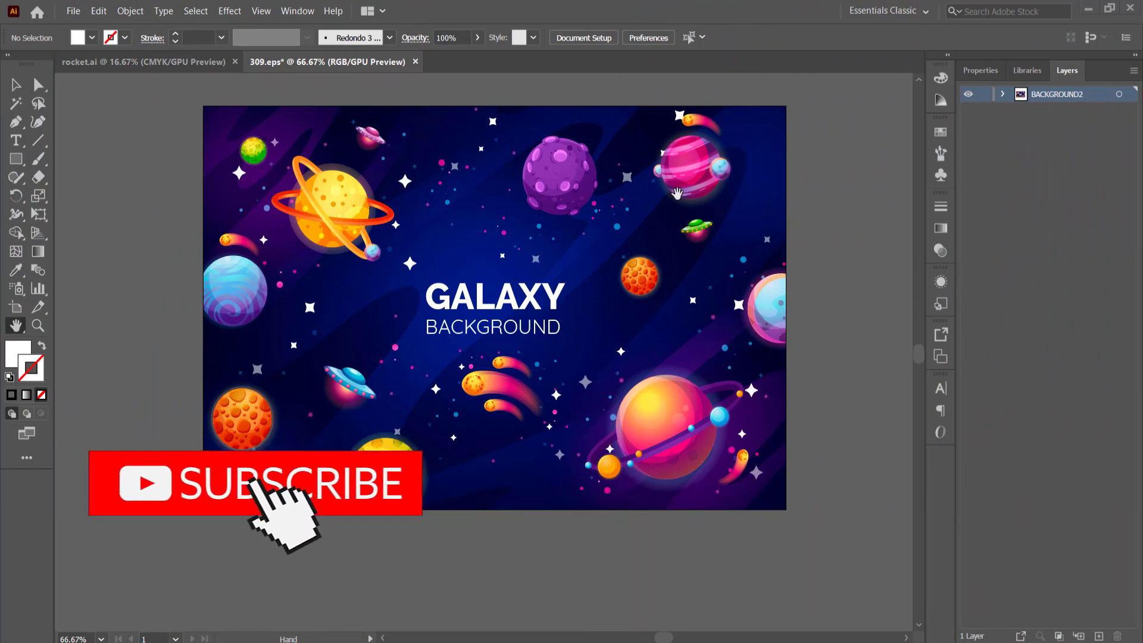
Step: Hide the GALAXY BACKGROUND title group in BACKGROUND2 and expand the clip group down to its individual planet and comet groups
left_click(1003, 94)
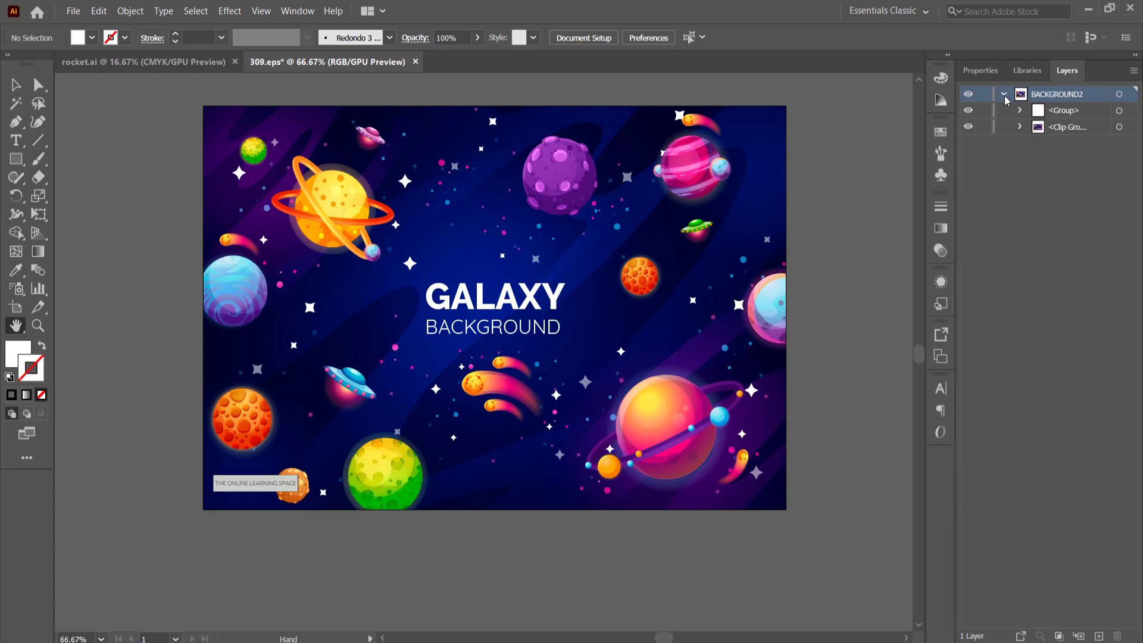
left_click(968, 110)
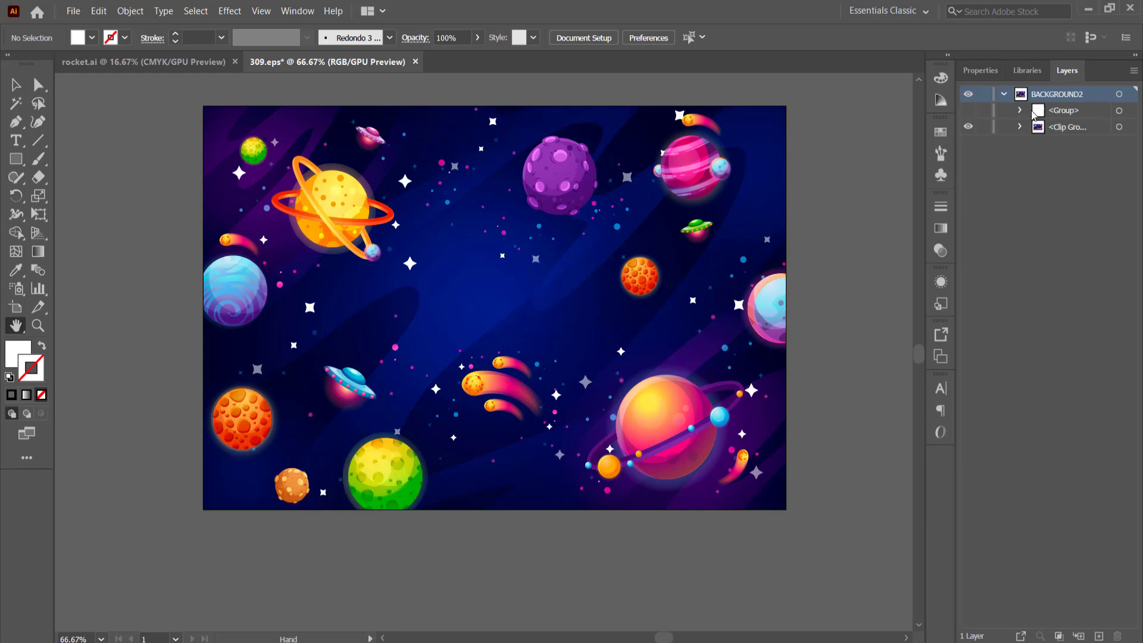
left_click(1020, 127)
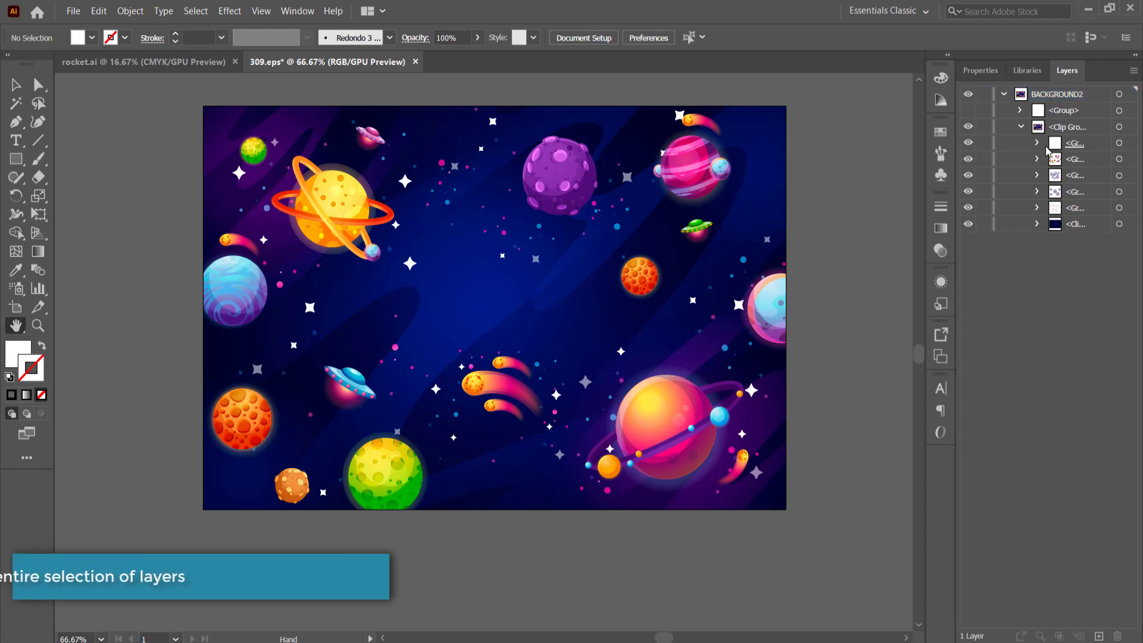
left_click(1036, 159)
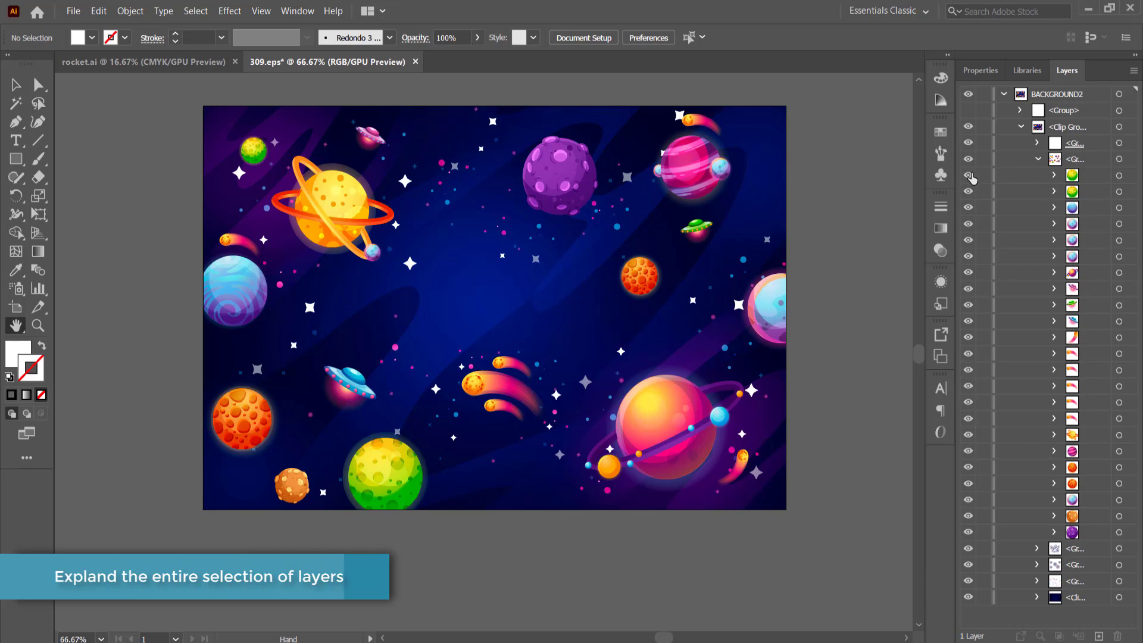
left_click(971, 176)
left_click(970, 176)
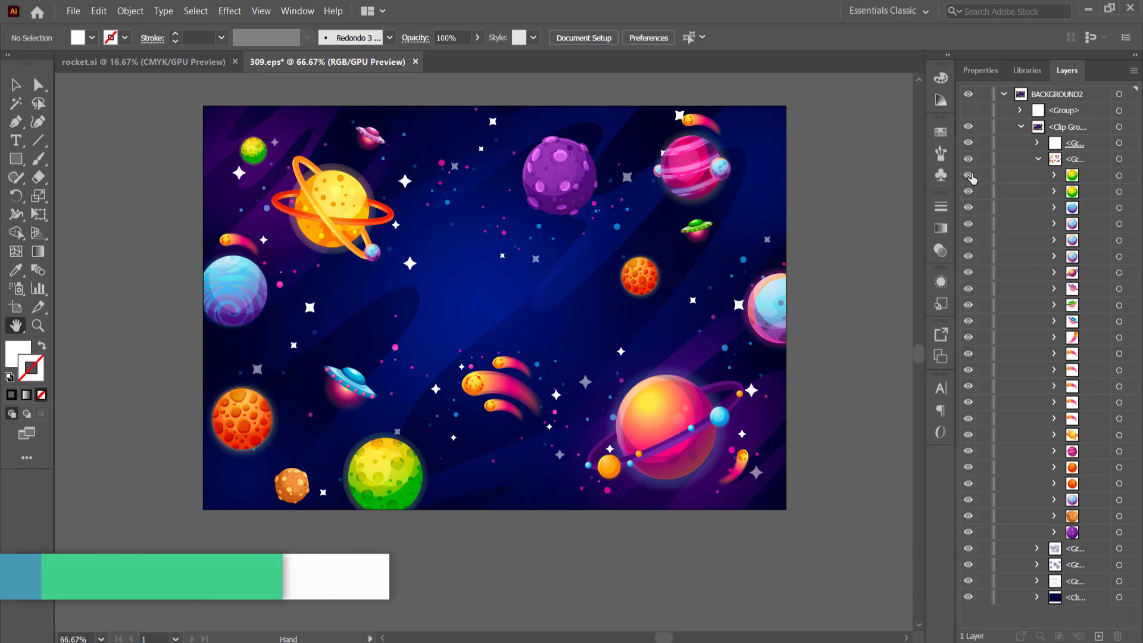
Step: Create new top-level layers and move each planet, comet, UFO and star group out of the clip group into its own layer
left_click(1076, 182)
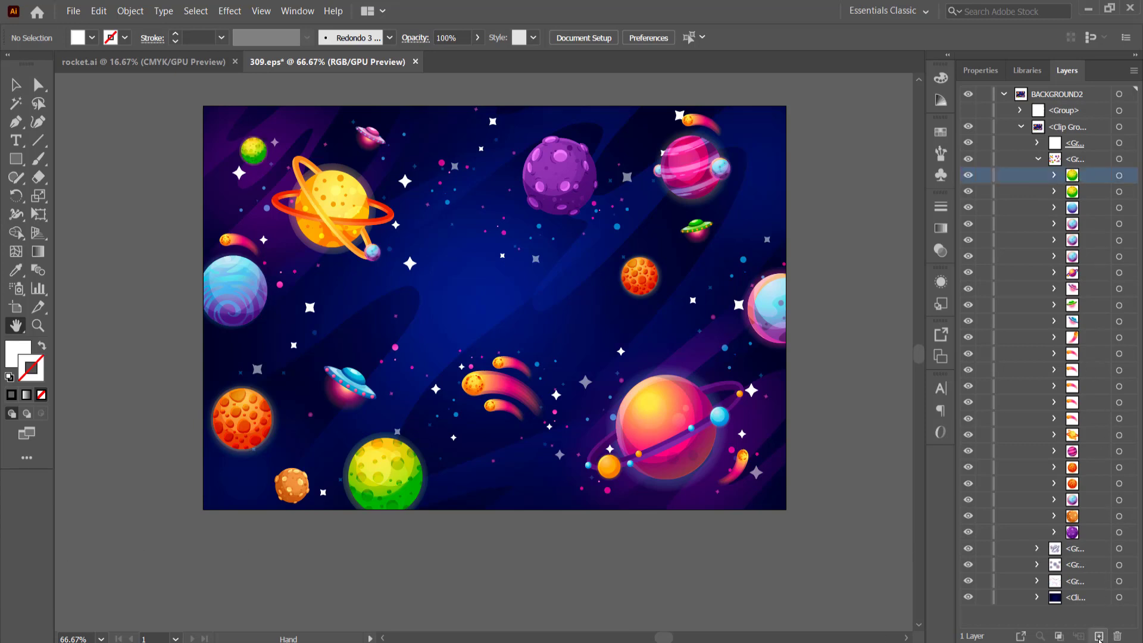
left_click(1098, 636)
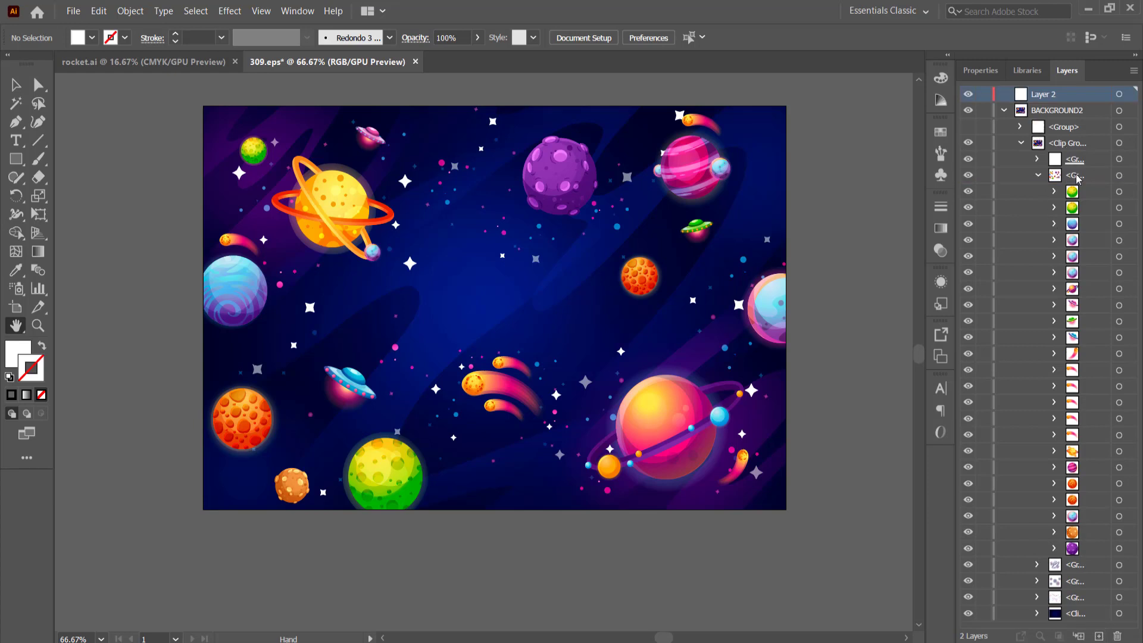
left_click_drag(1075, 195, 1034, 95)
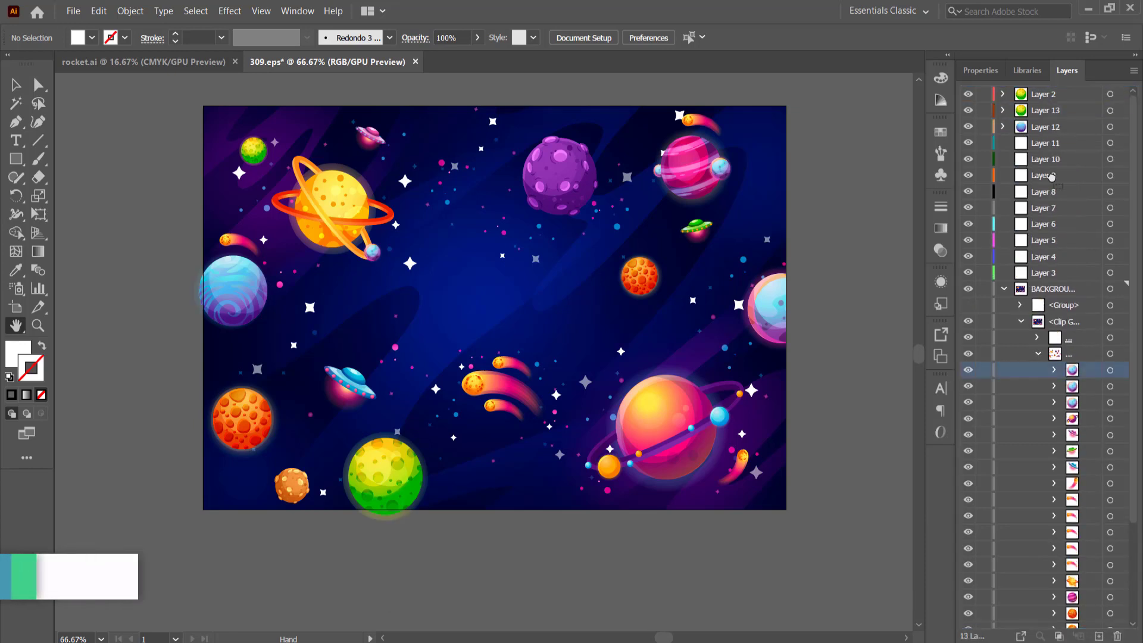
left_click(1030, 240)
mouse_move(1030, 240)
left_mouse_down()
mouse_move(1036, 453)
mouse_move(1071, 512)
left_mouse_up()
left_click(1097, 635)
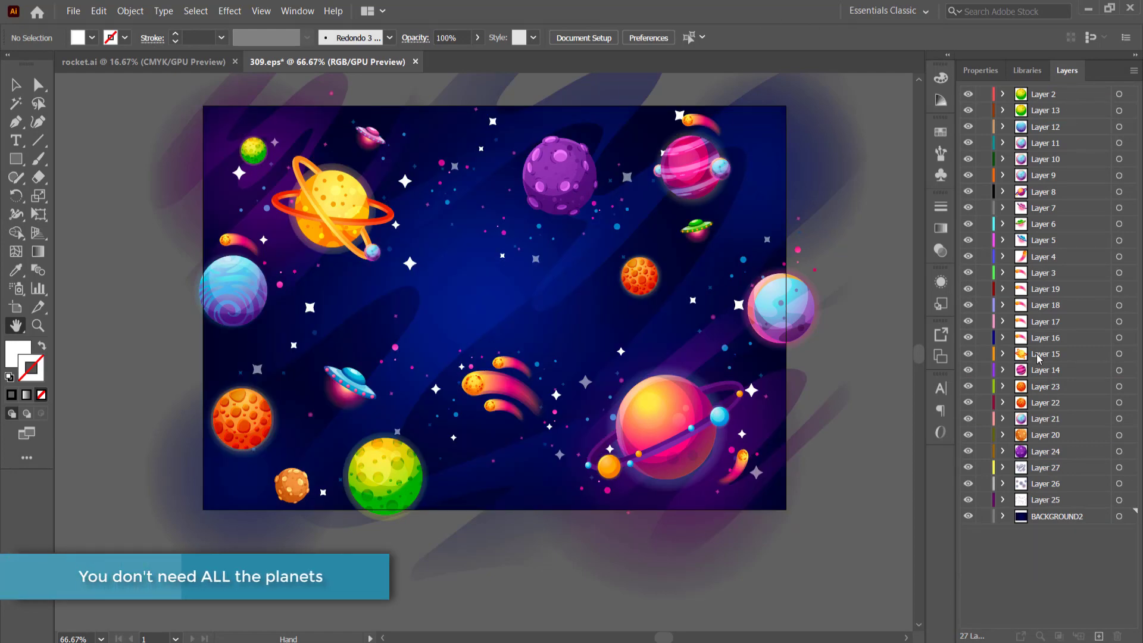
Step: Move the swirled blue, orange cratered, large green and pink-blue planets inward so they sit fully inside the artboard
left_click(16, 85)
left_click_drag(235, 293, 245, 295)
left_click_drag(239, 420, 241, 415)
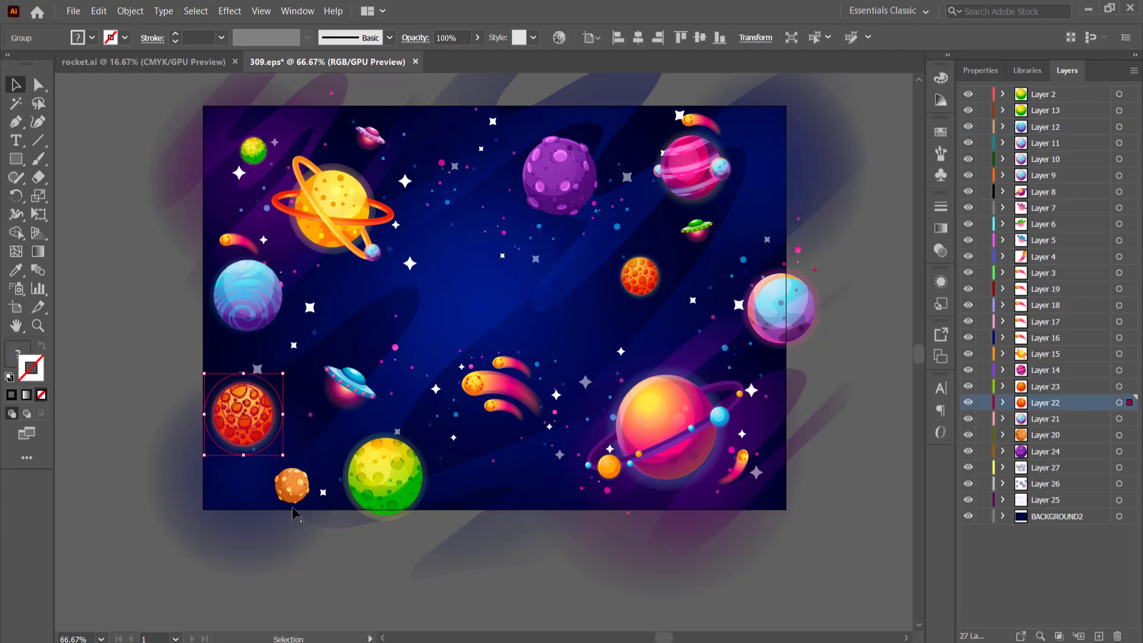
left_click_drag(376, 488, 380, 473)
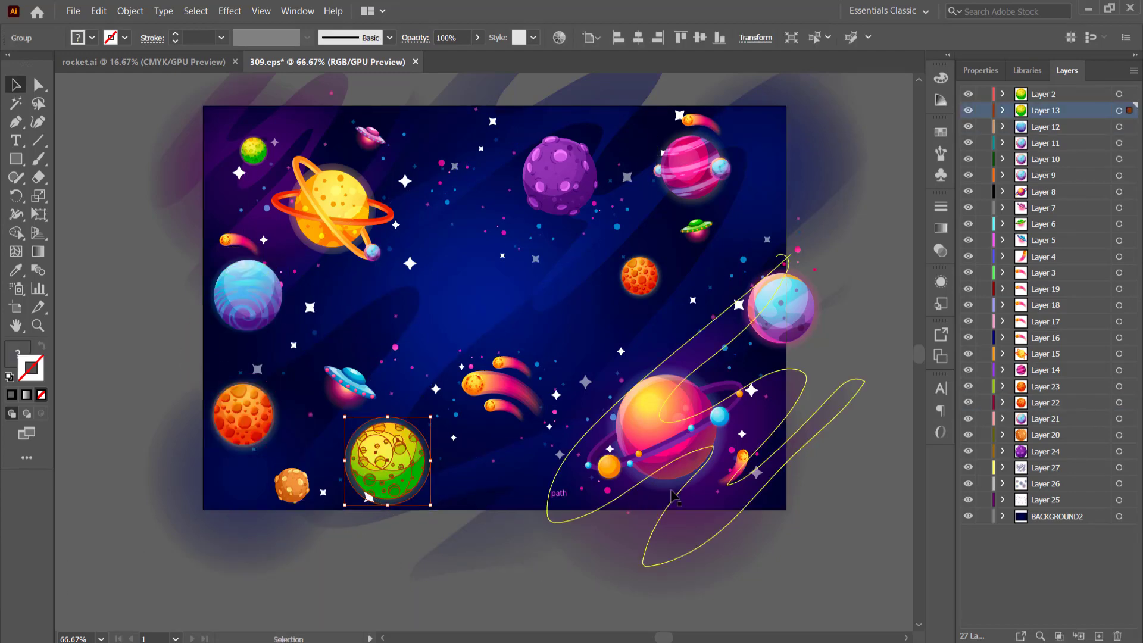
left_click_drag(797, 307, 757, 308)
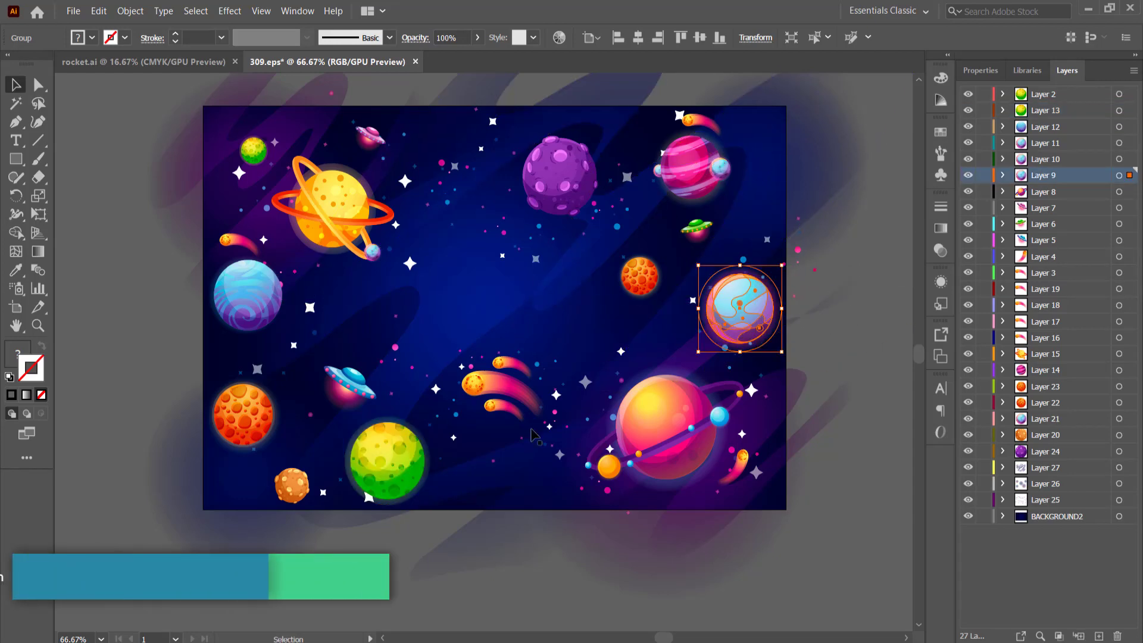
Step: Delete the small brown planet's layer and the two small comets around the large central comet
left_click(290, 489)
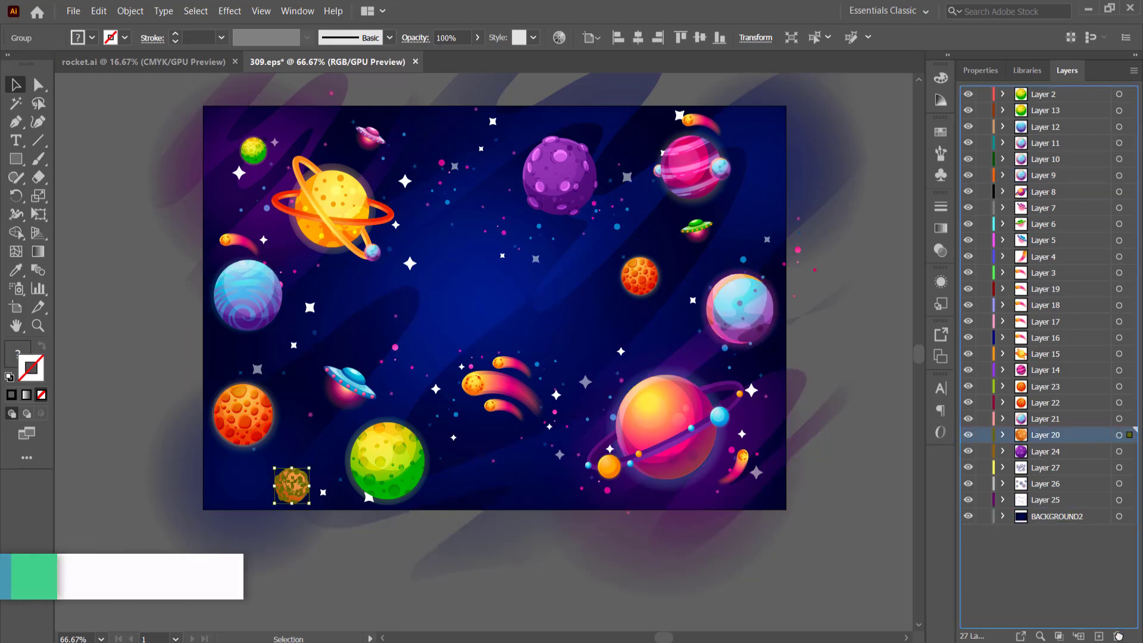
left_click(1117, 634)
left_click_drag(498, 415, 506, 368)
key("Delete")
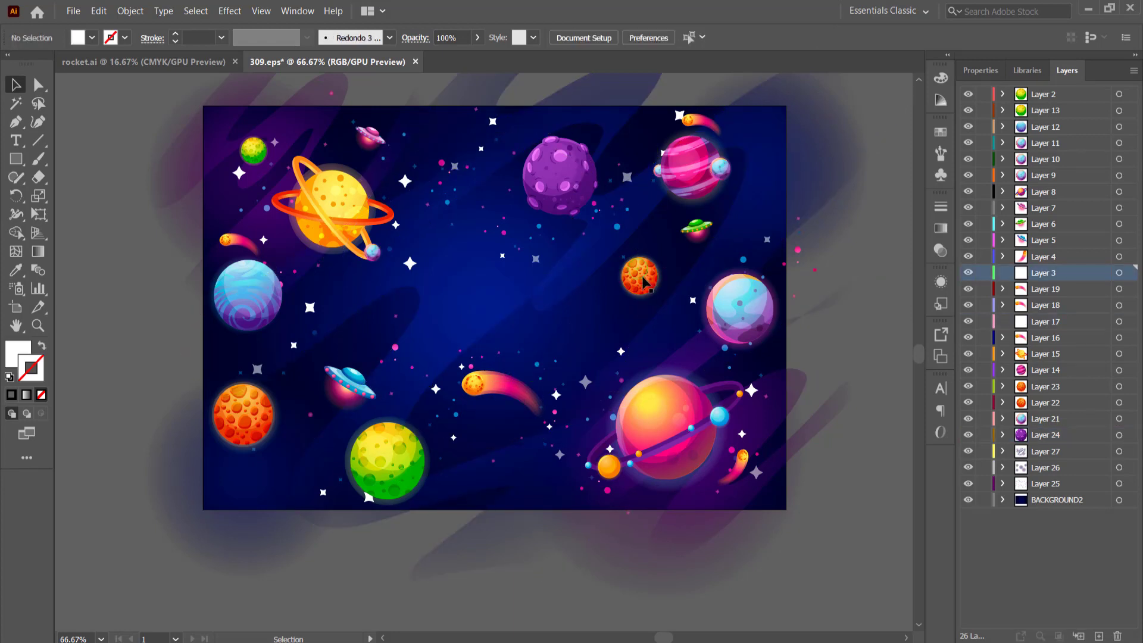
Step: Delete the green UFO, the comet above the pink striped planet and the large central comet
left_click_drag(697, 226, 704, 134)
left_click(700, 125)
key("Delete")
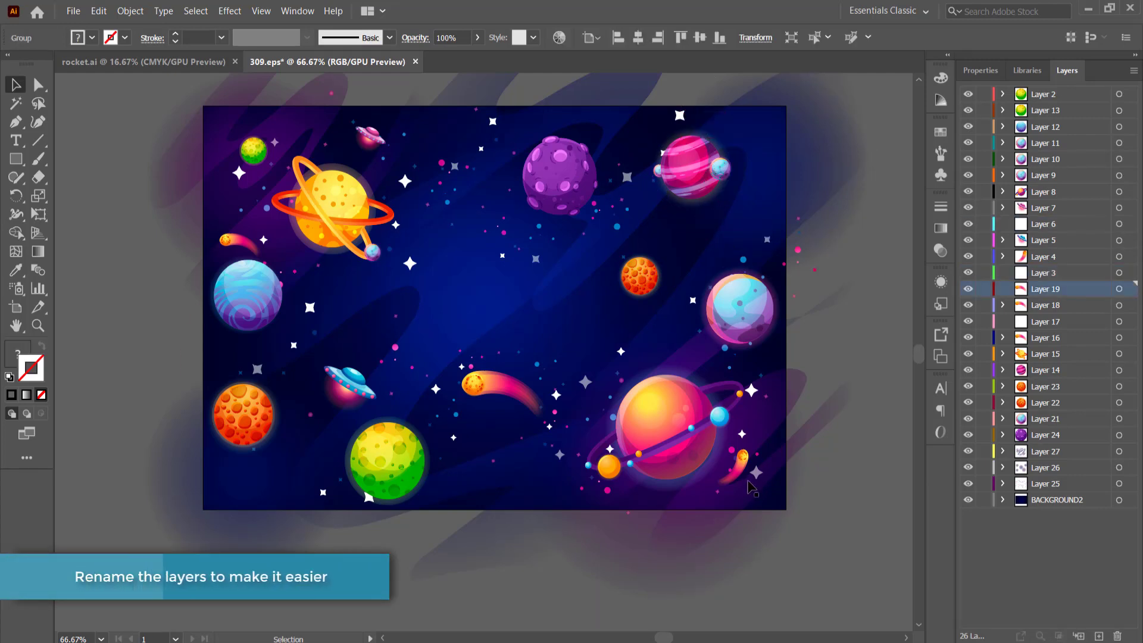
left_click(492, 391)
key("Delete")
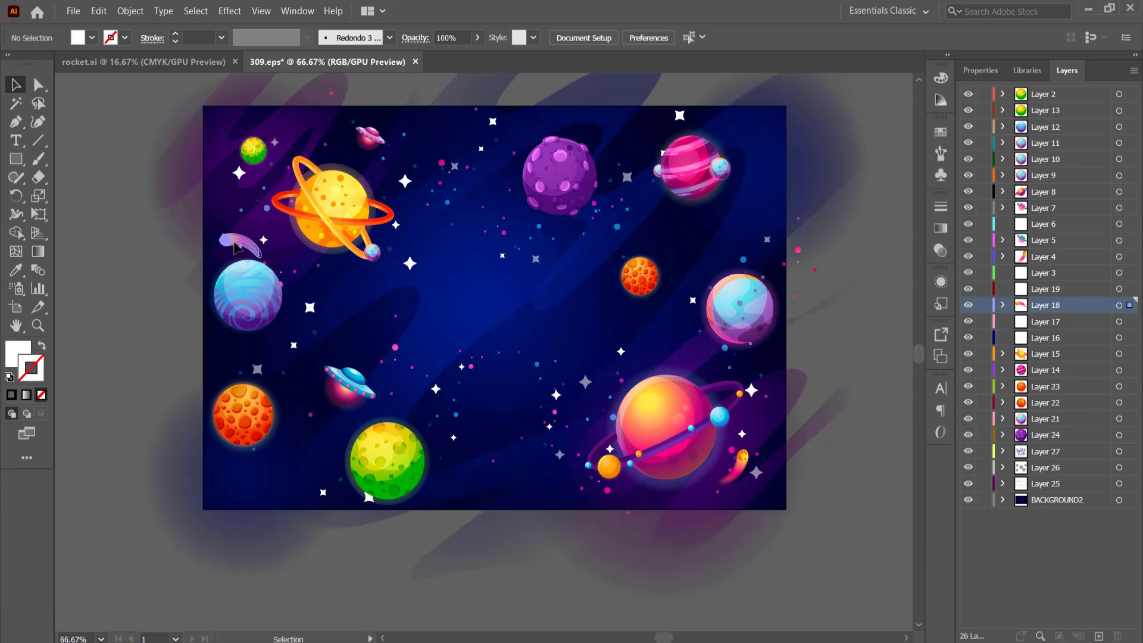
Step: Delete the comet above the swirled blue planet and the purple cratered planet
left_click(236, 247)
key("Delete")
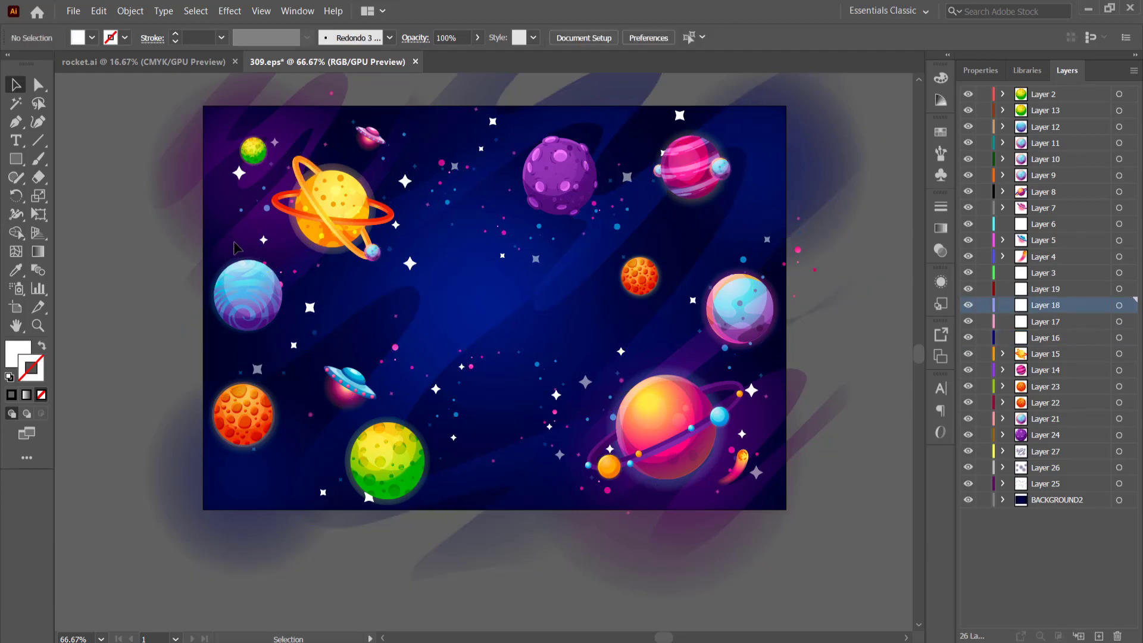
left_click(563, 176)
key("Delete")
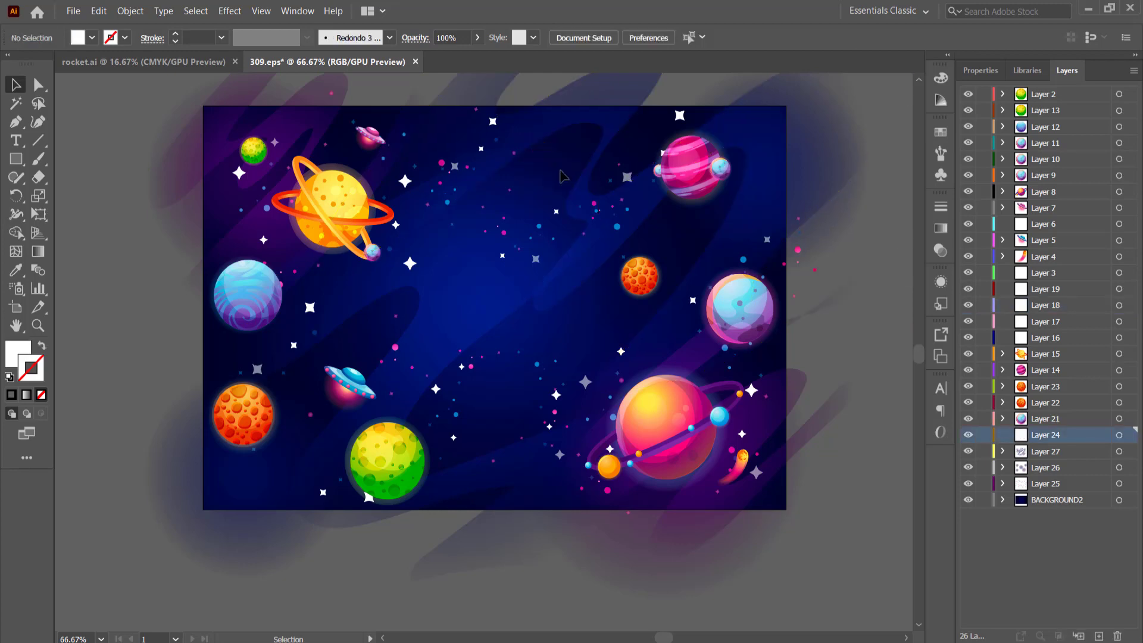
Step: In rocket.ai, toggle the visibility of Layer 4 and Layer 6 to check that body and flames are on separate layers
left_click(74, 12)
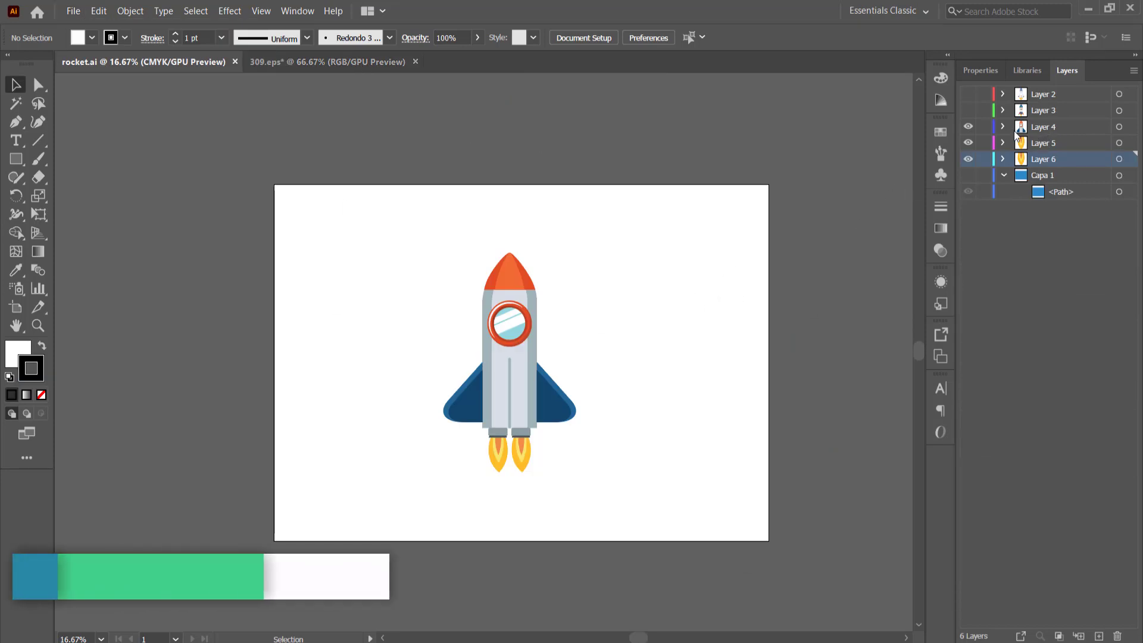
left_click(968, 126)
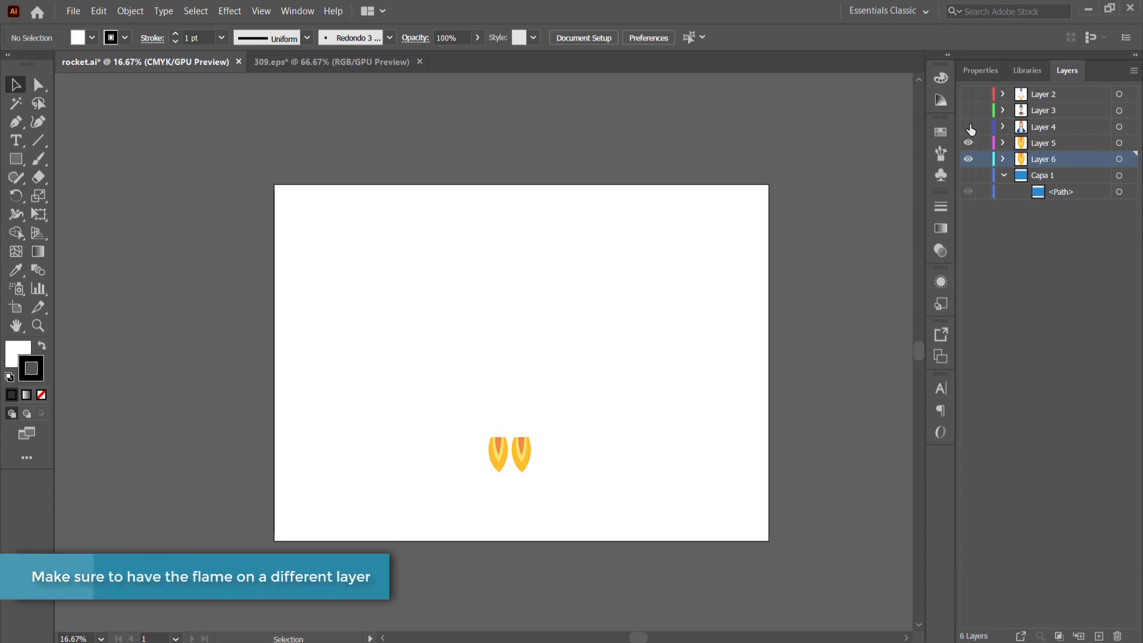
left_click(968, 126)
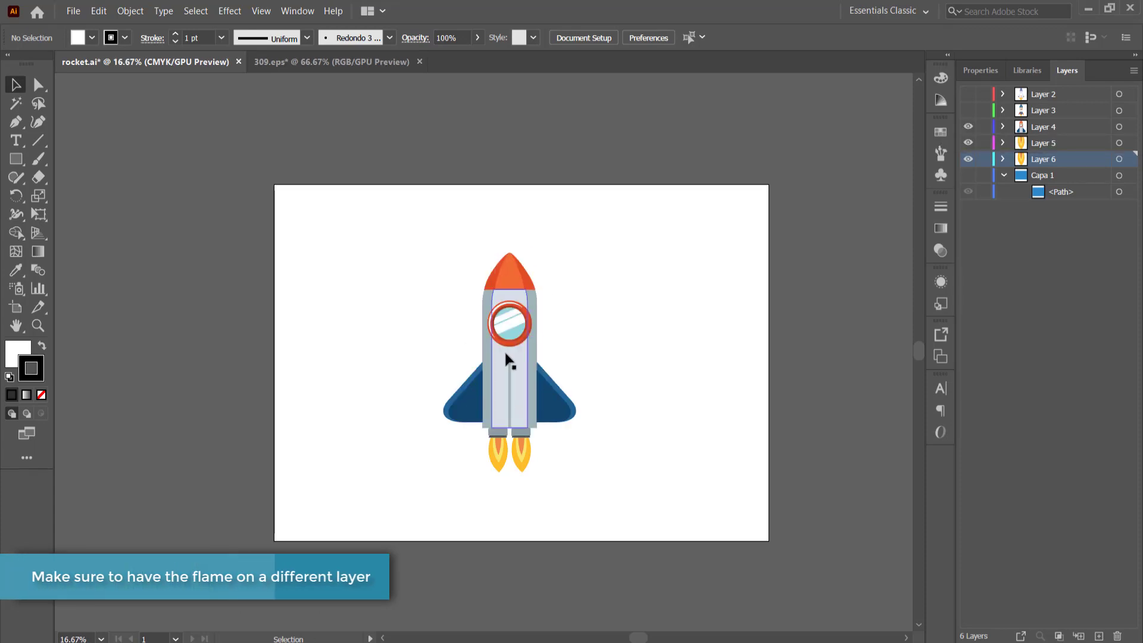
left_click(968, 159)
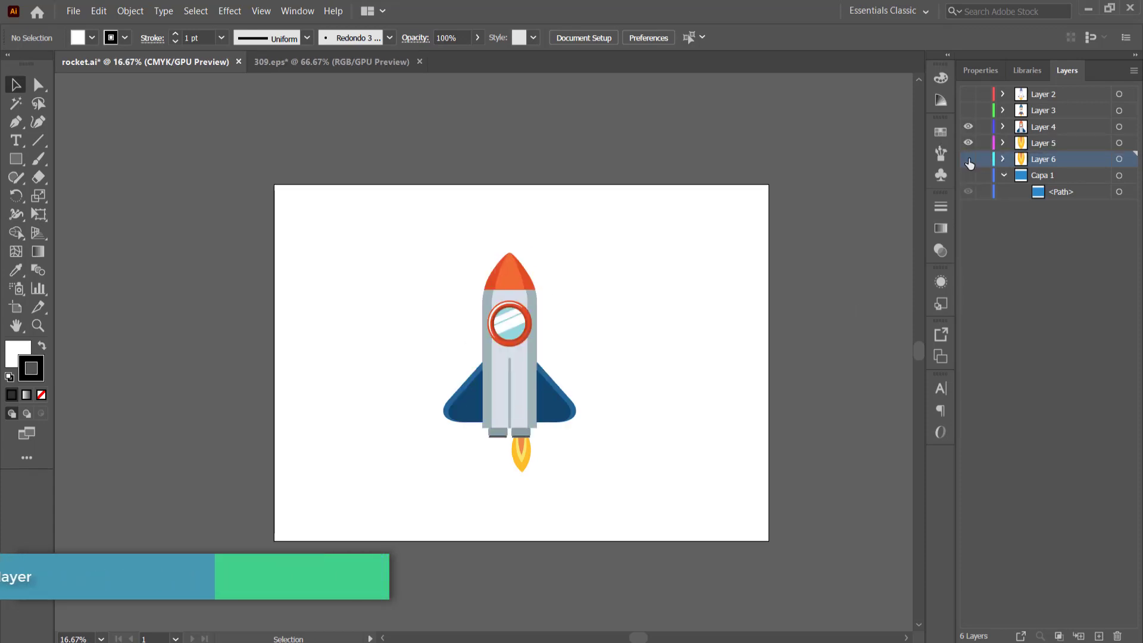
left_click(968, 159)
scroll(495, 431, "up", 2)
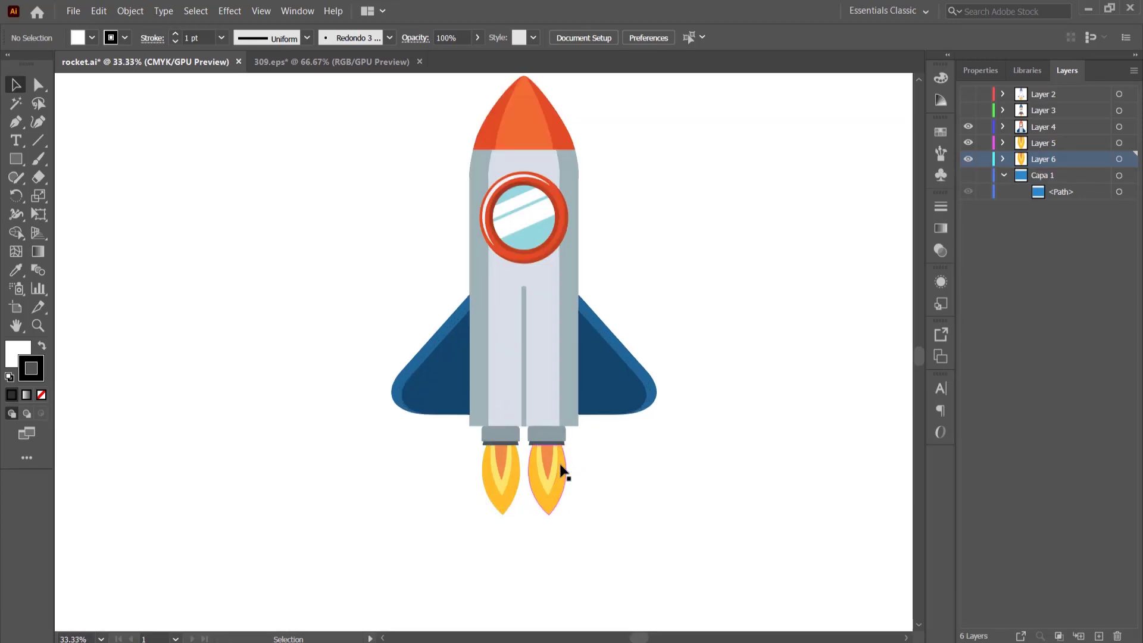
scroll(718, 288, "down", 1)
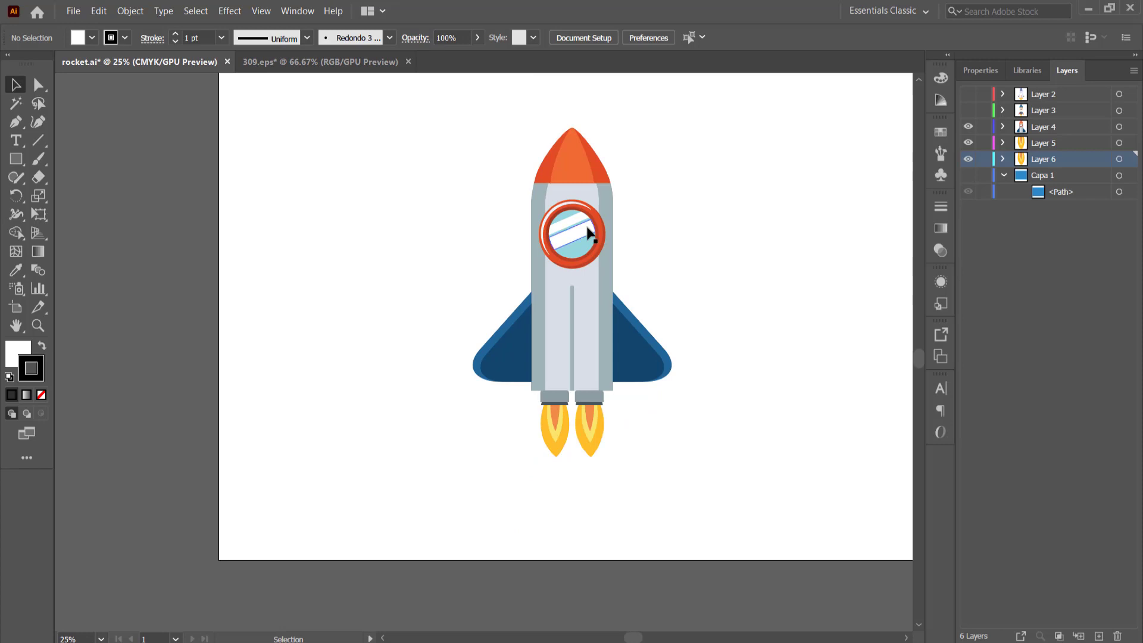
Step: Save rocket.ai and return to the 309.eps document
key("ctrl")
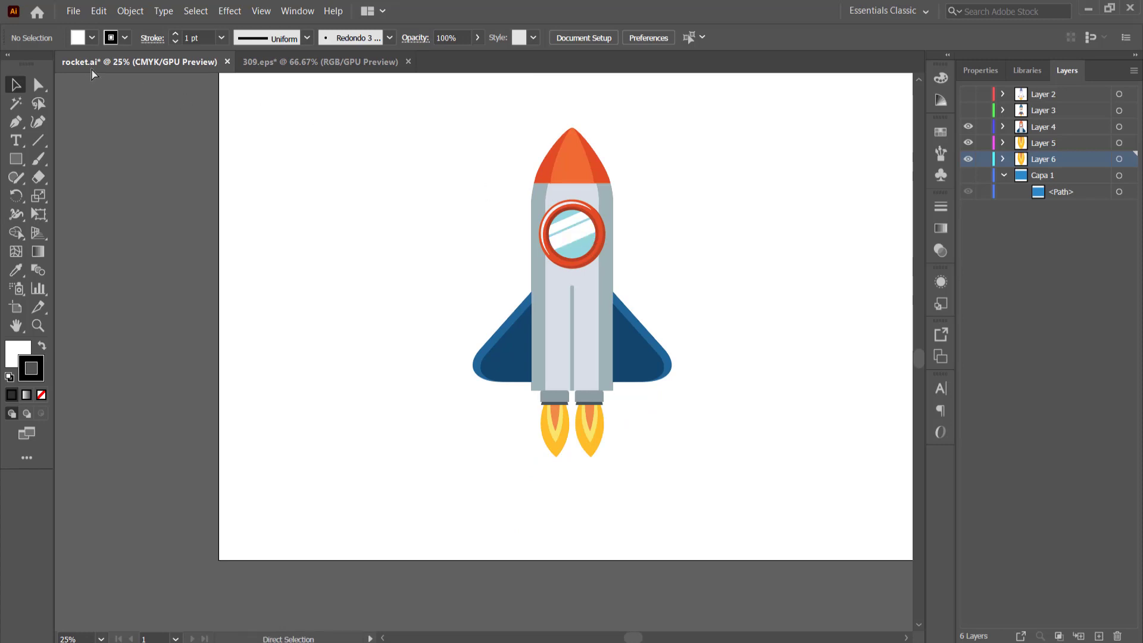
key("ctrl+s")
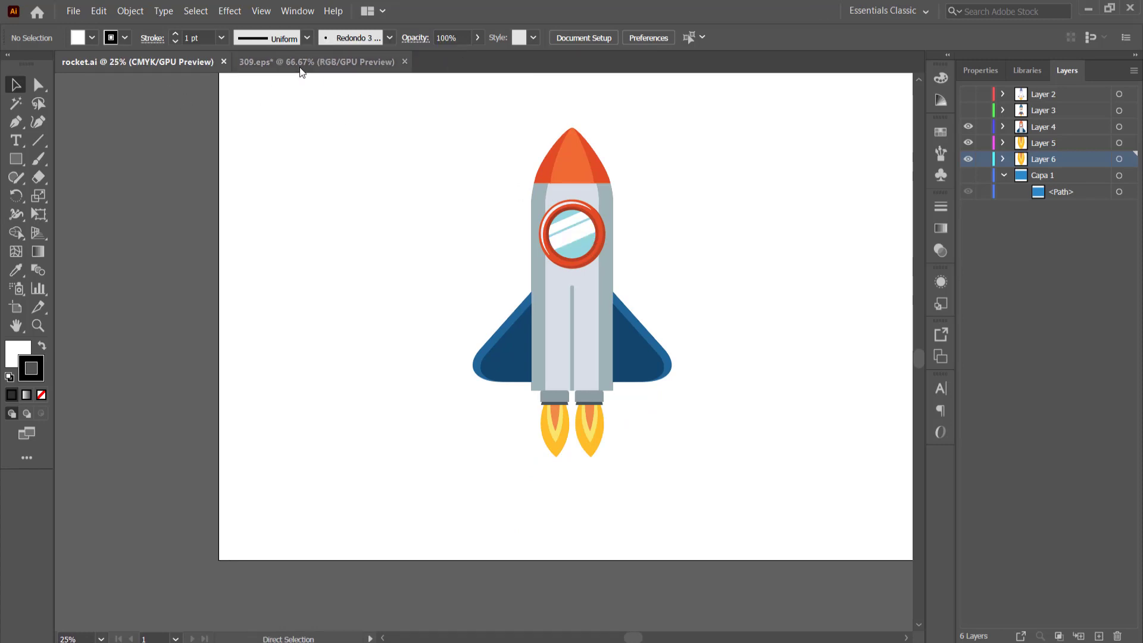
left_click(300, 70)
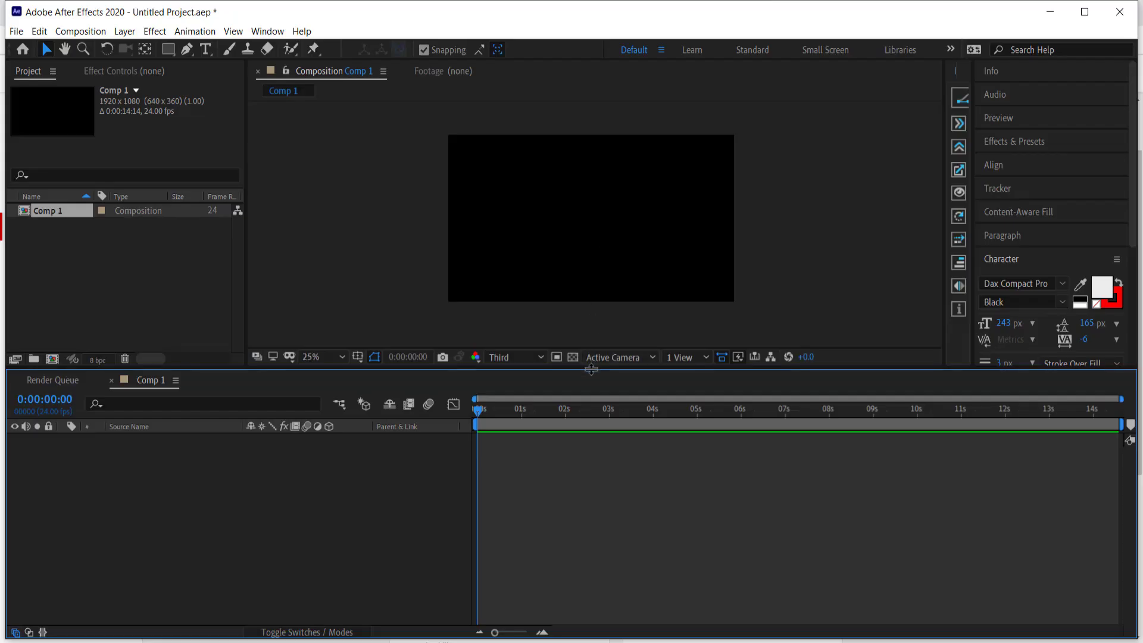
Step: Switch to After Effects, shrink the timeline area, and import space background.ai as a Composition with Layer Size footage dimensions
left_click_drag(591, 369, 591, 444)
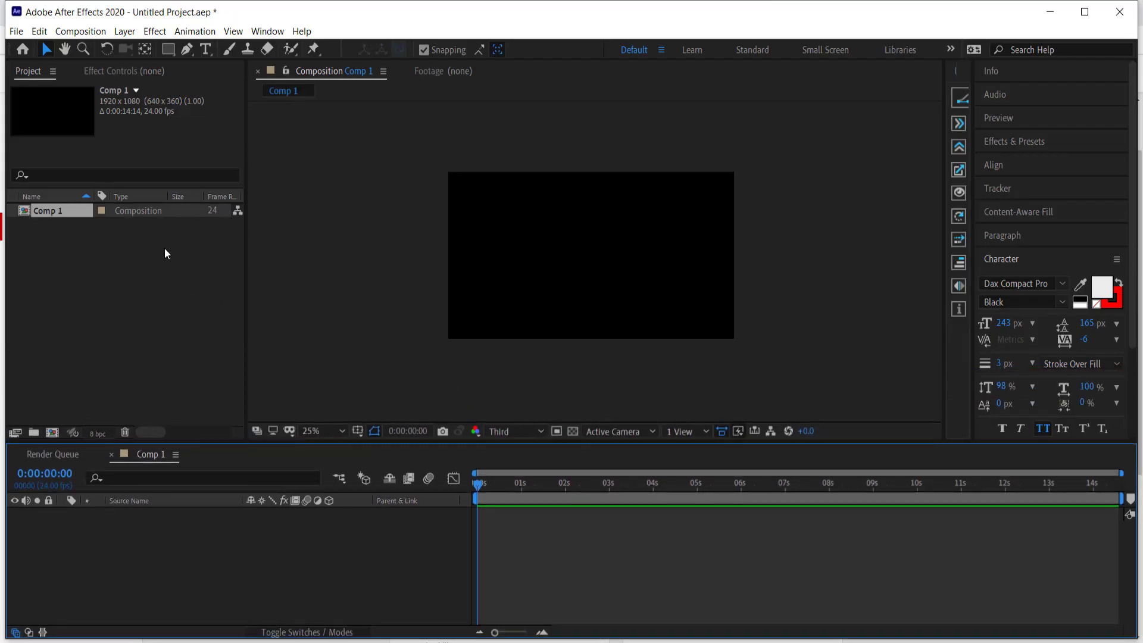
right_click(94, 266)
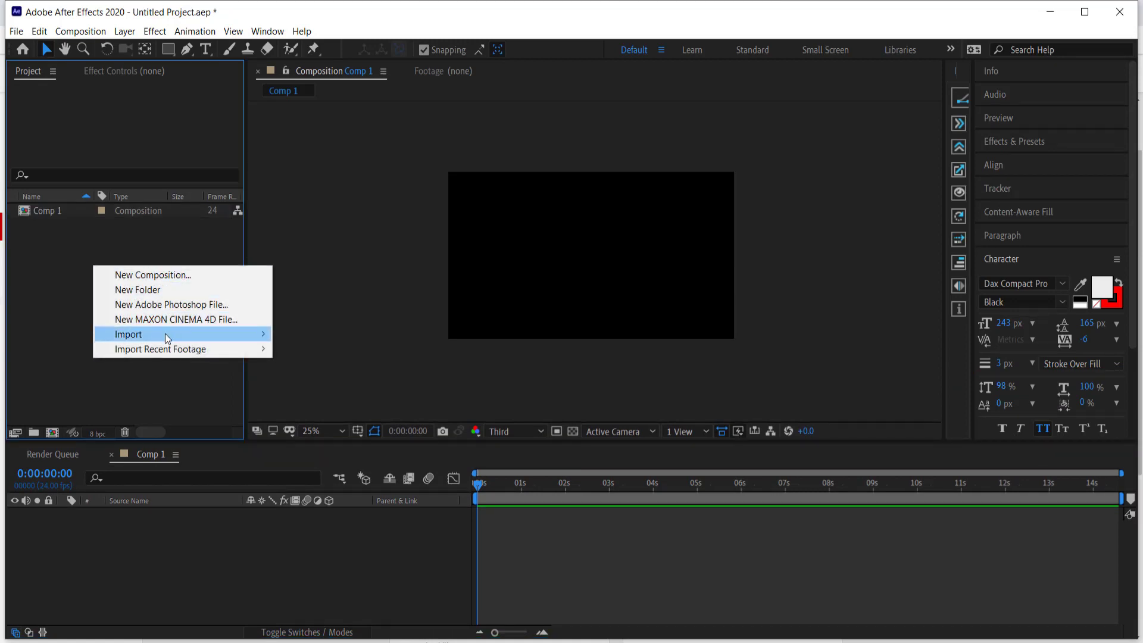
mouse_move(166, 335)
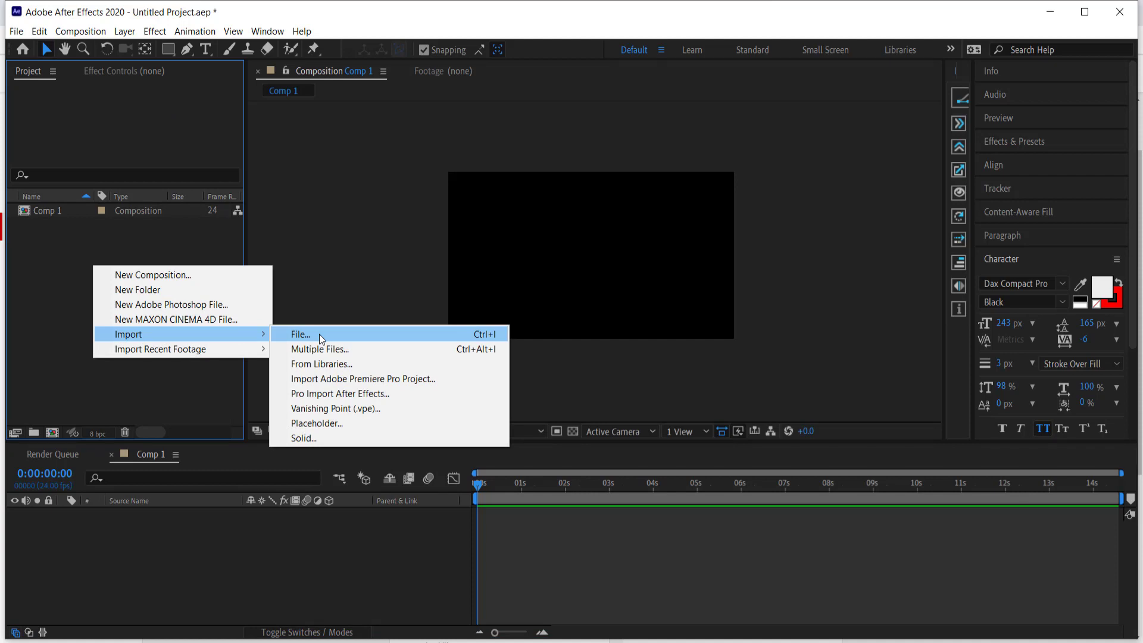
left_click(319, 334)
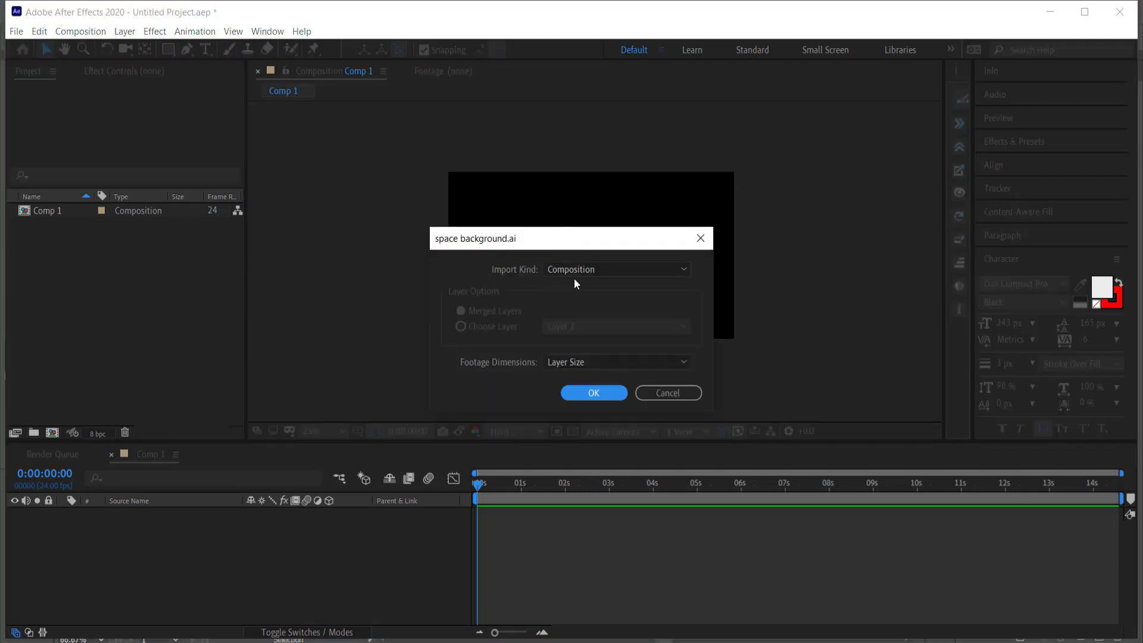
left_click(592, 266)
left_click(592, 266)
left_click(587, 394)
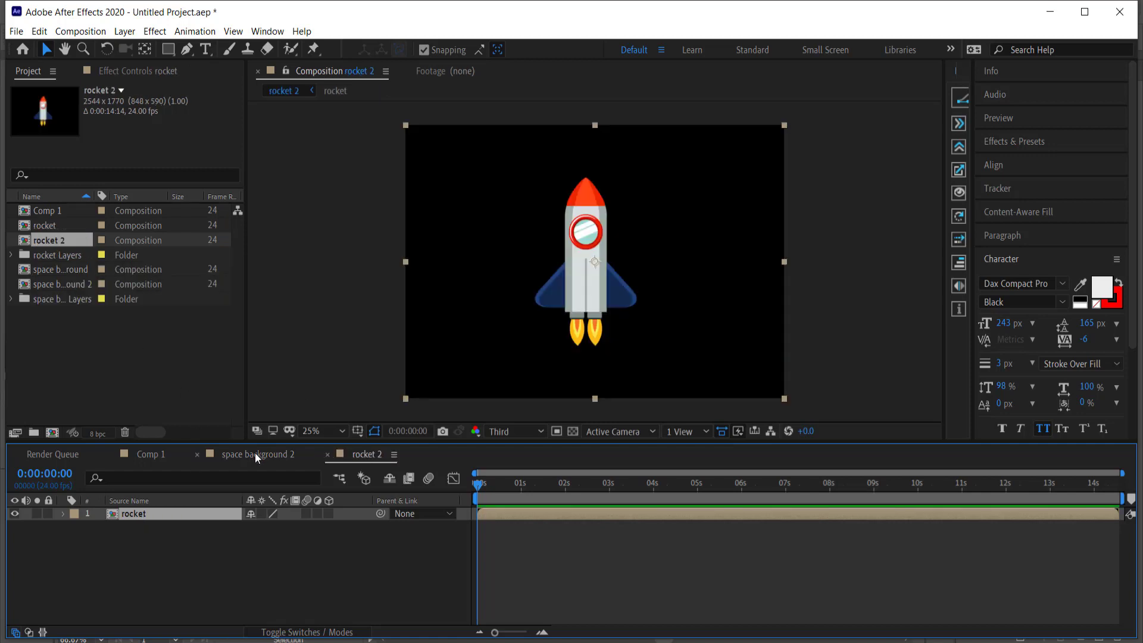
Step: View the space background 2 and rocket 2 compositions, and open the nested space background composition to reach its separate layers
left_click(256, 454)
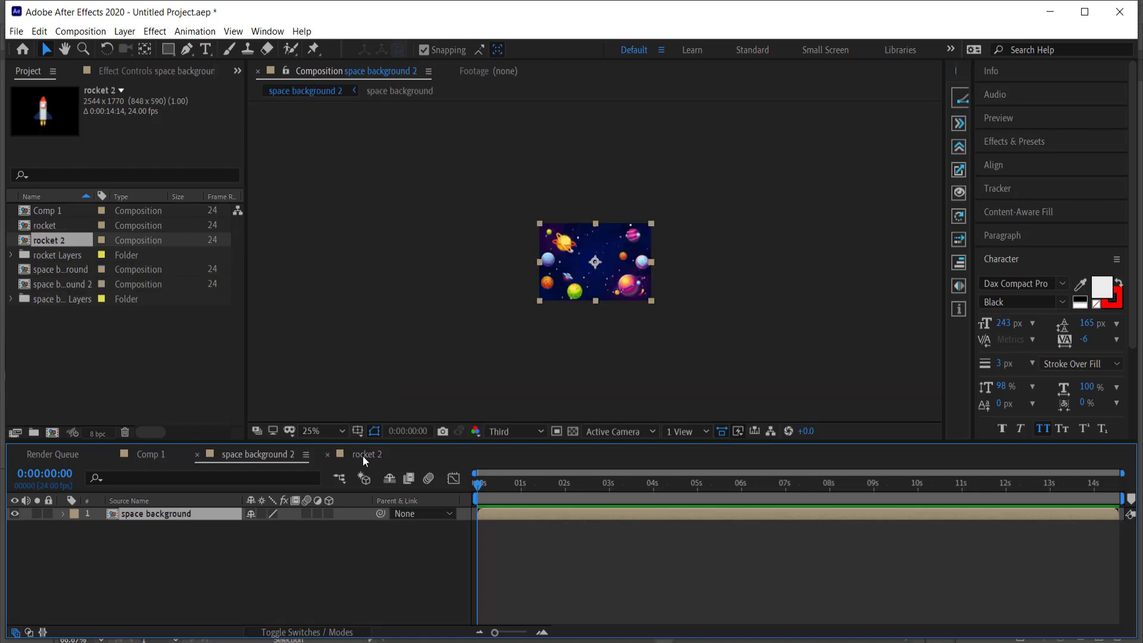
left_click(363, 456)
left_click(269, 454)
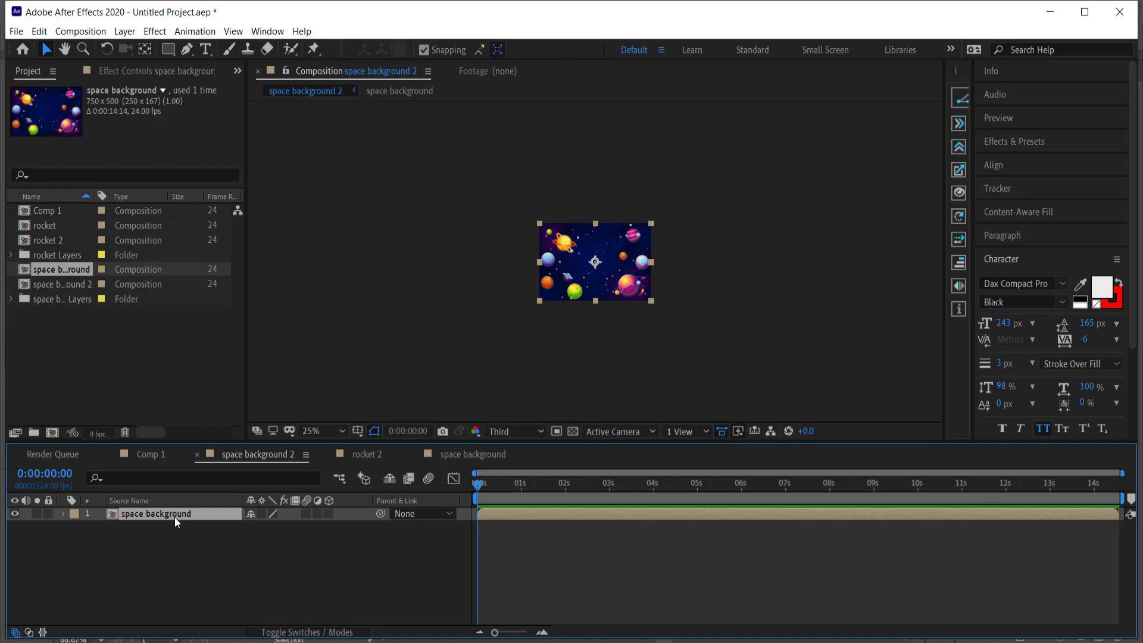
double_click(158, 512)
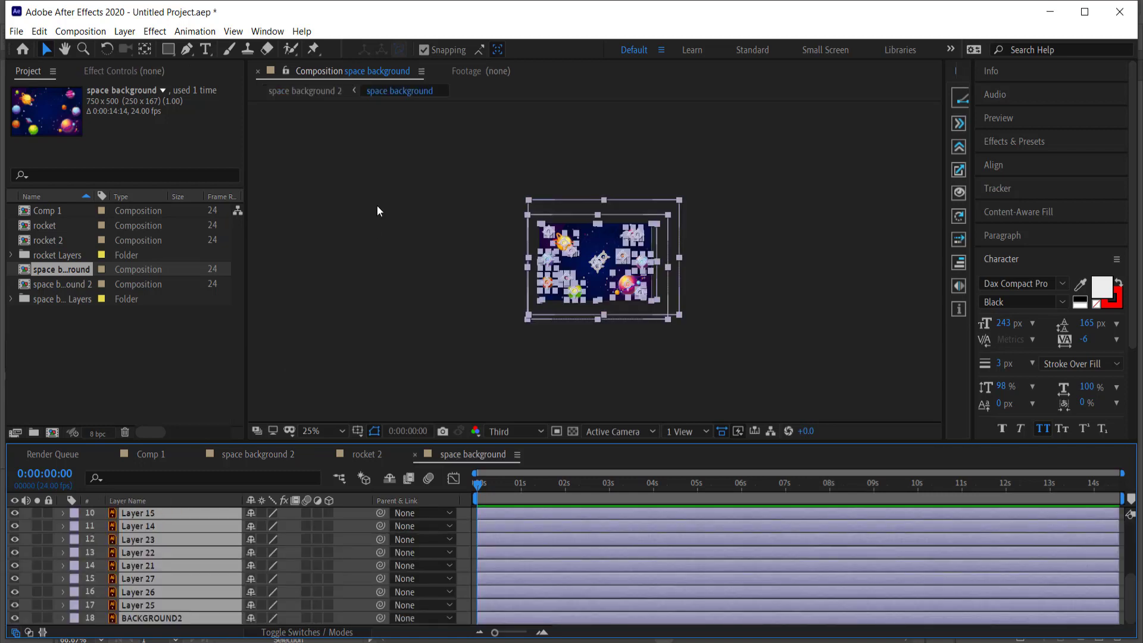
Step: Resize the space background composition to 1920 px wide and 1080 px high in its composition settings
left_click(376, 205)
left_click(80, 31)
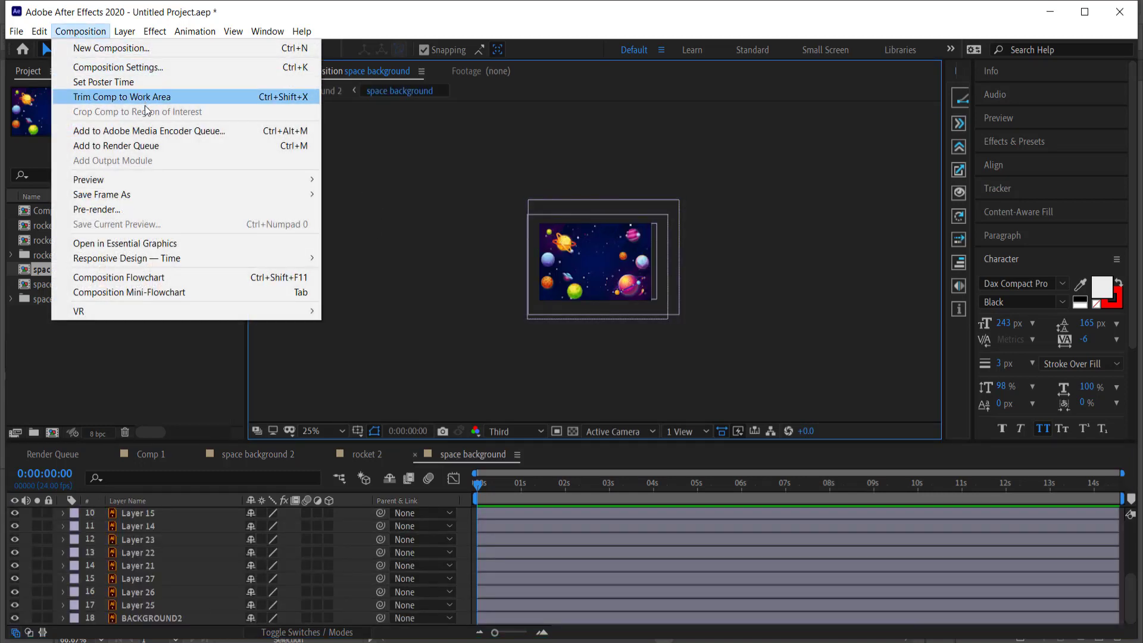
left_click(118, 68)
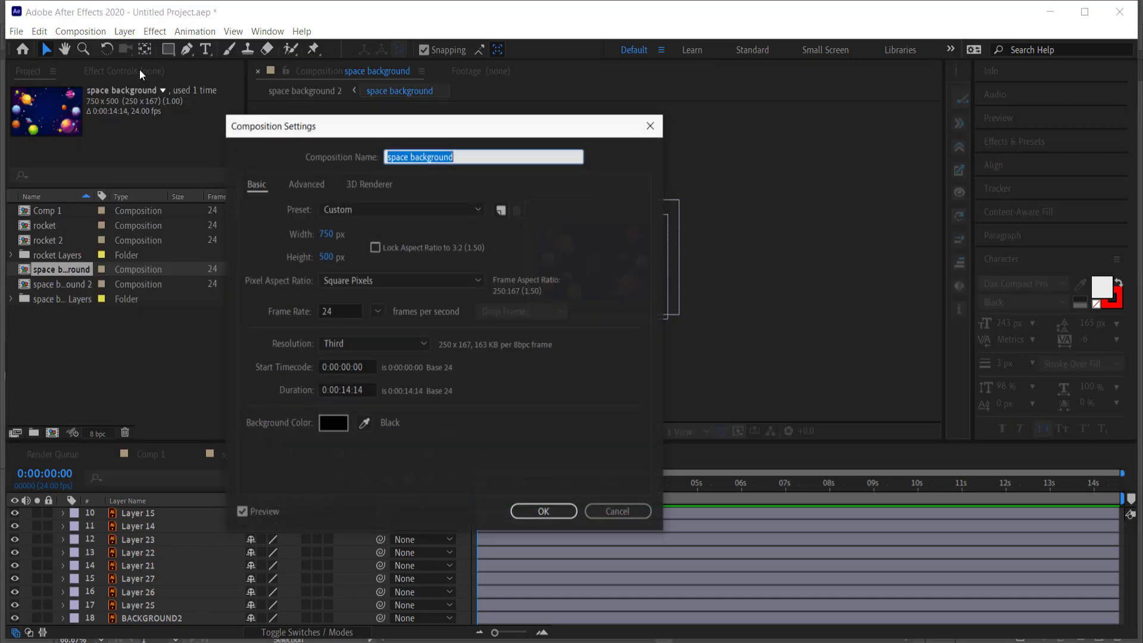
left_click(326, 235)
type("1920")
key("Tab")
type("1080")
left_click(543, 512)
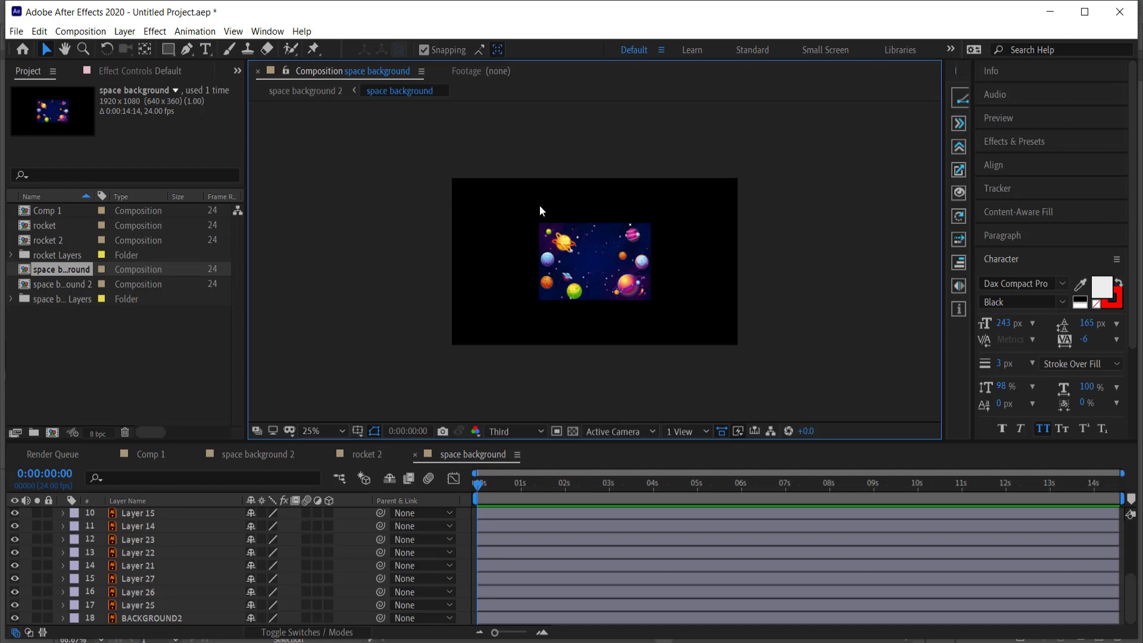
Step: Add a new null object above all layers in the space background composition
scroll(312, 566, "up", 5)
right_click(462, 513)
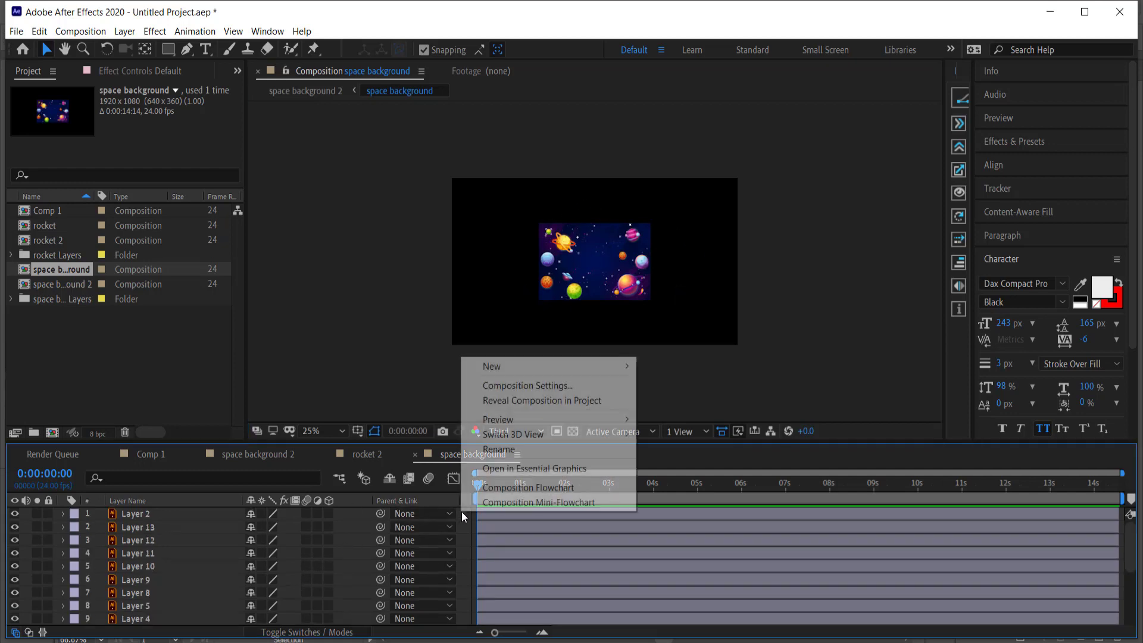
mouse_move(507, 368)
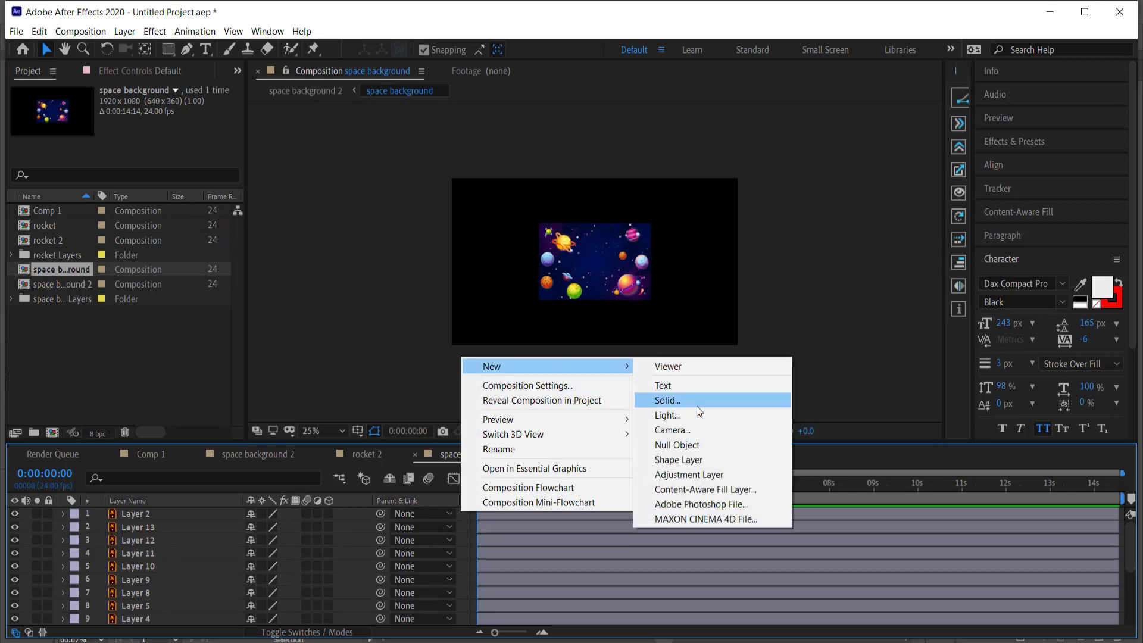
left_click(675, 445)
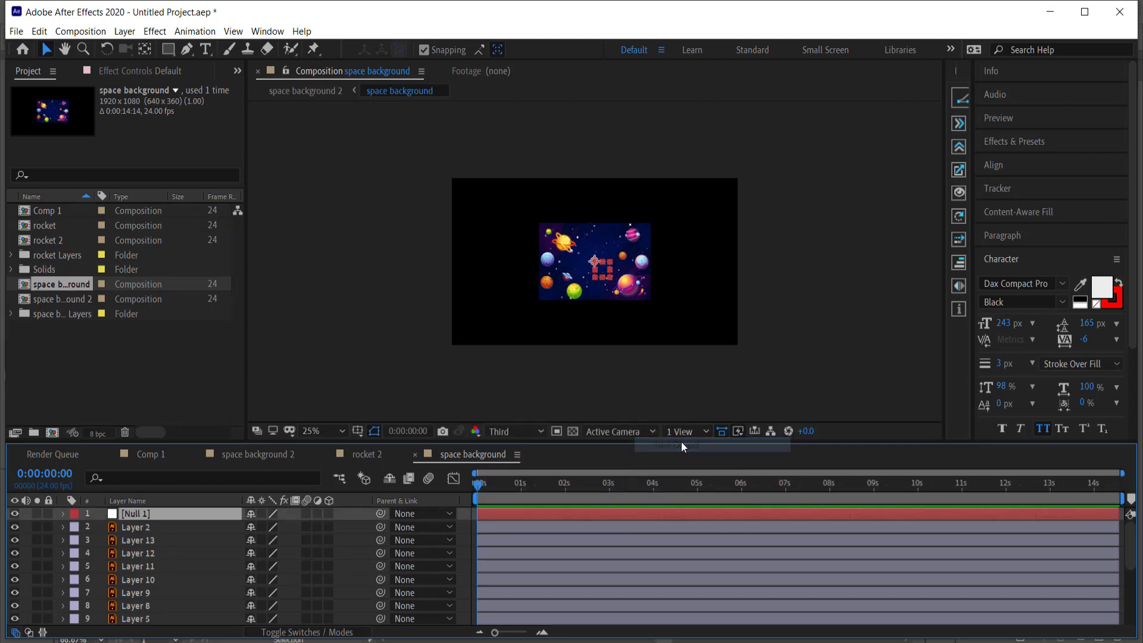
Step: Parent all artwork layers, from Layer 2 through BACKGROUND2, to Null 1
left_click(134, 531)
scroll(192, 562, "down", 5)
left_click(175, 616, "shift")
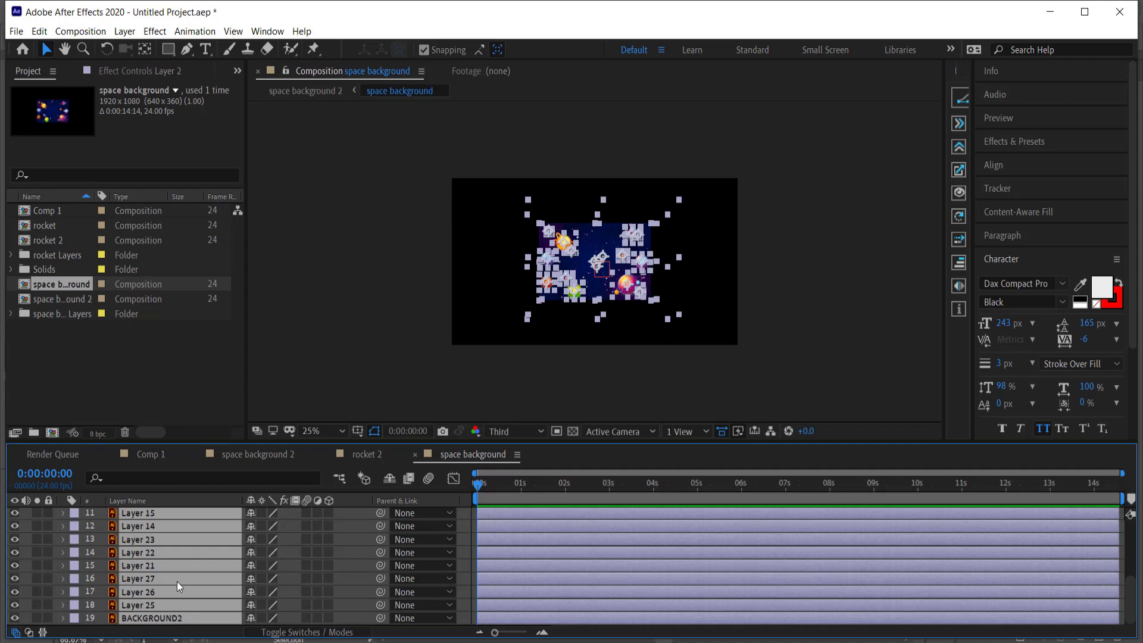
scroll(177, 581, "up", 5)
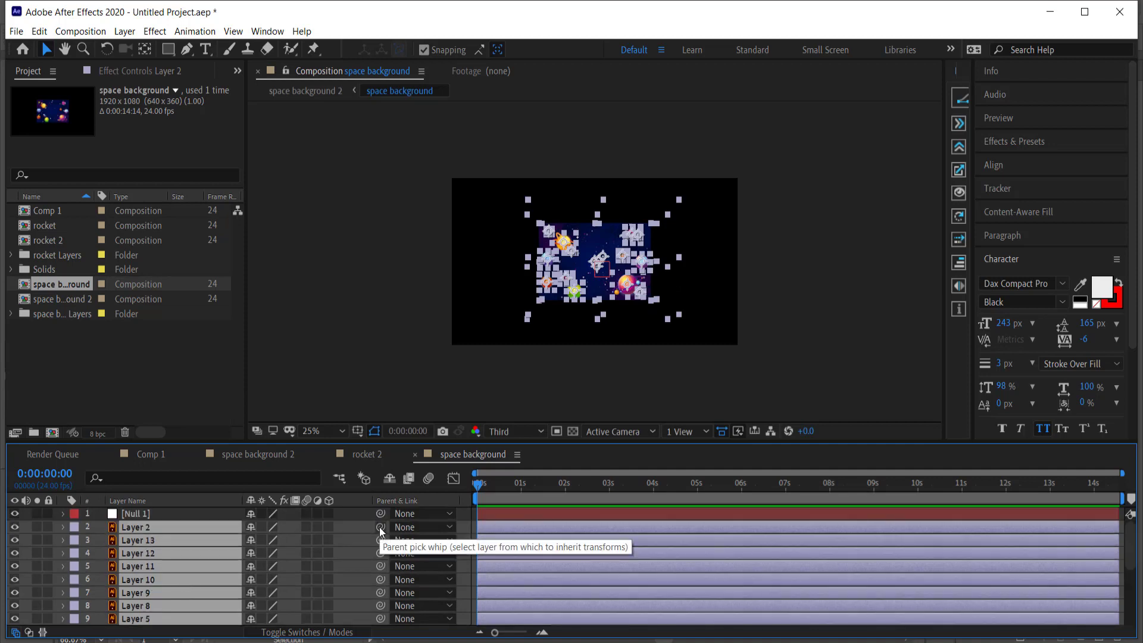
left_click_drag(379, 527, 161, 514)
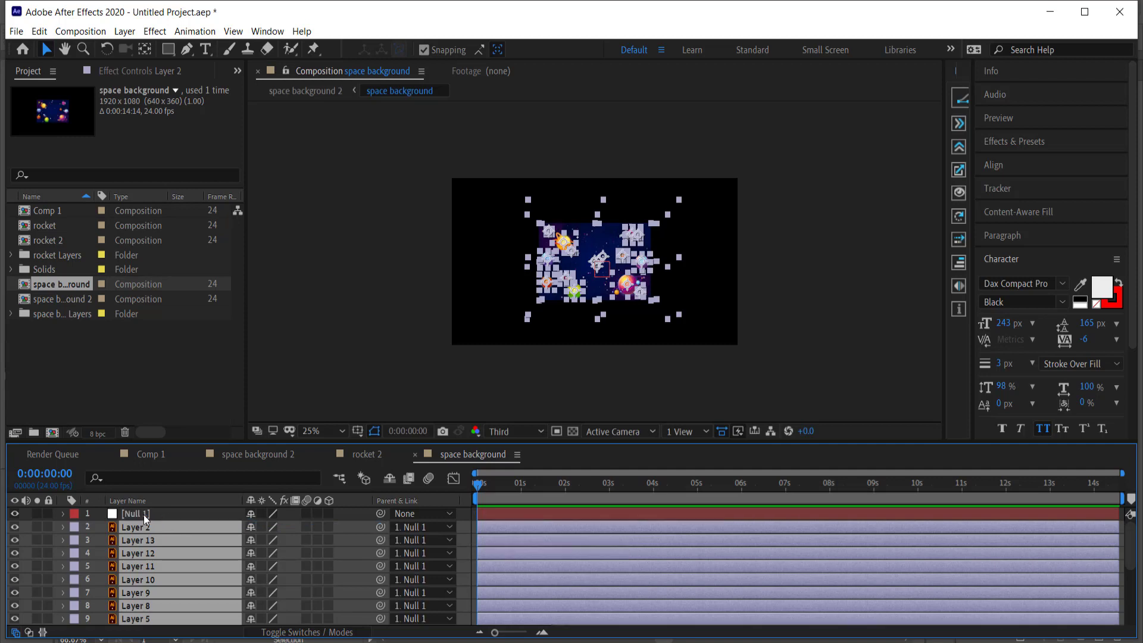
Step: Scale Null 1 up to 263% so the space artwork fills the composition frame
left_click(149, 515)
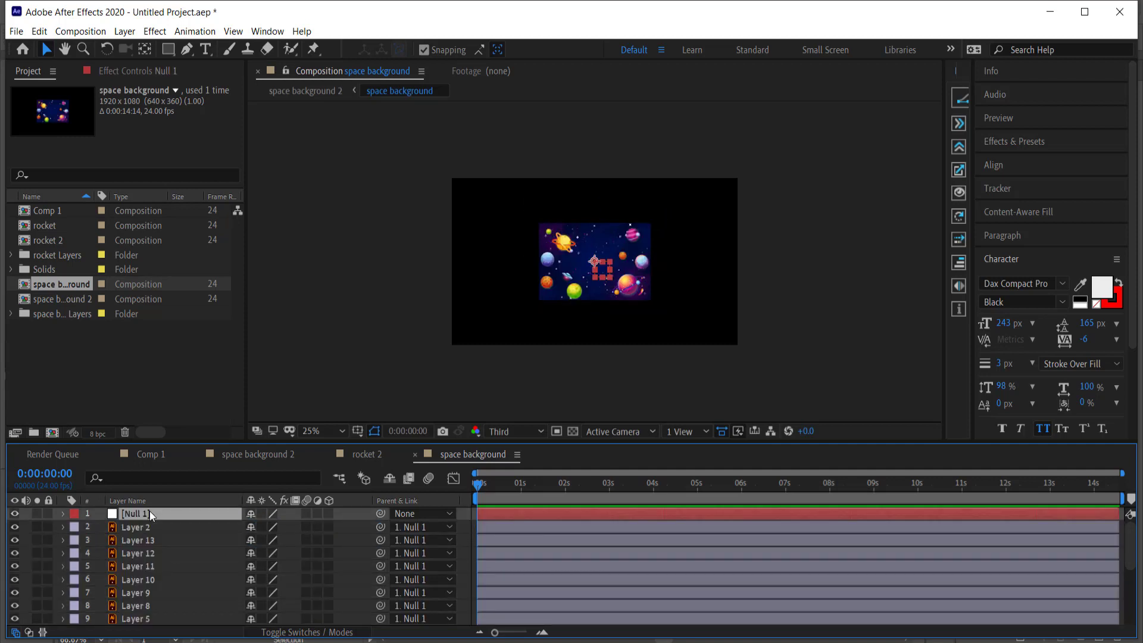
key("s")
left_click_drag(268, 526, 383, 527)
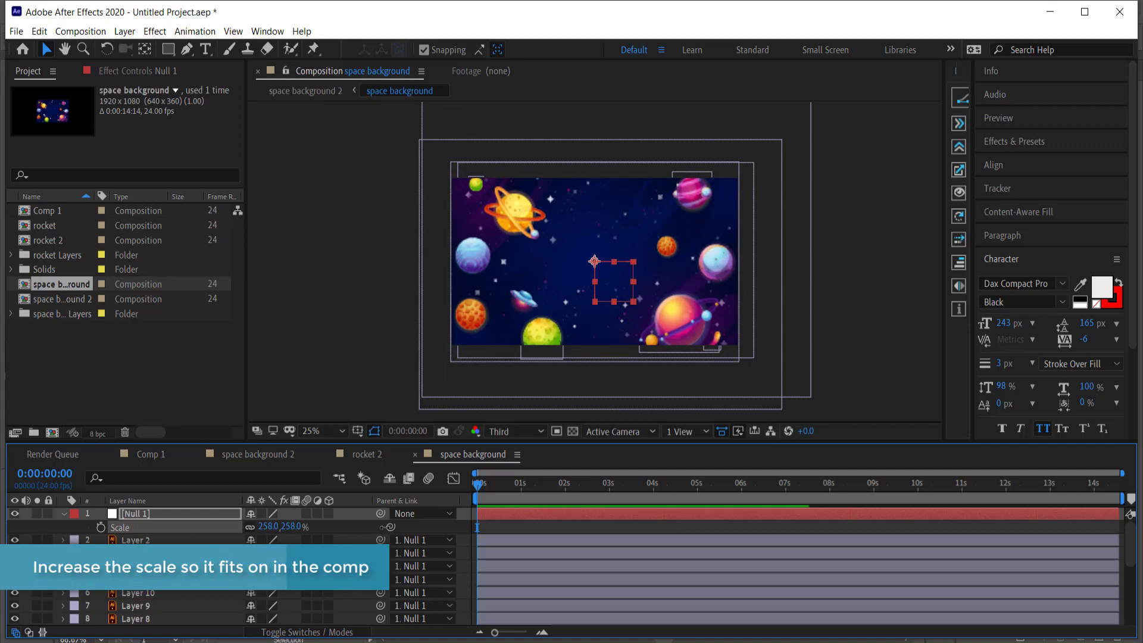
left_click_drag(268, 526, 645, 212)
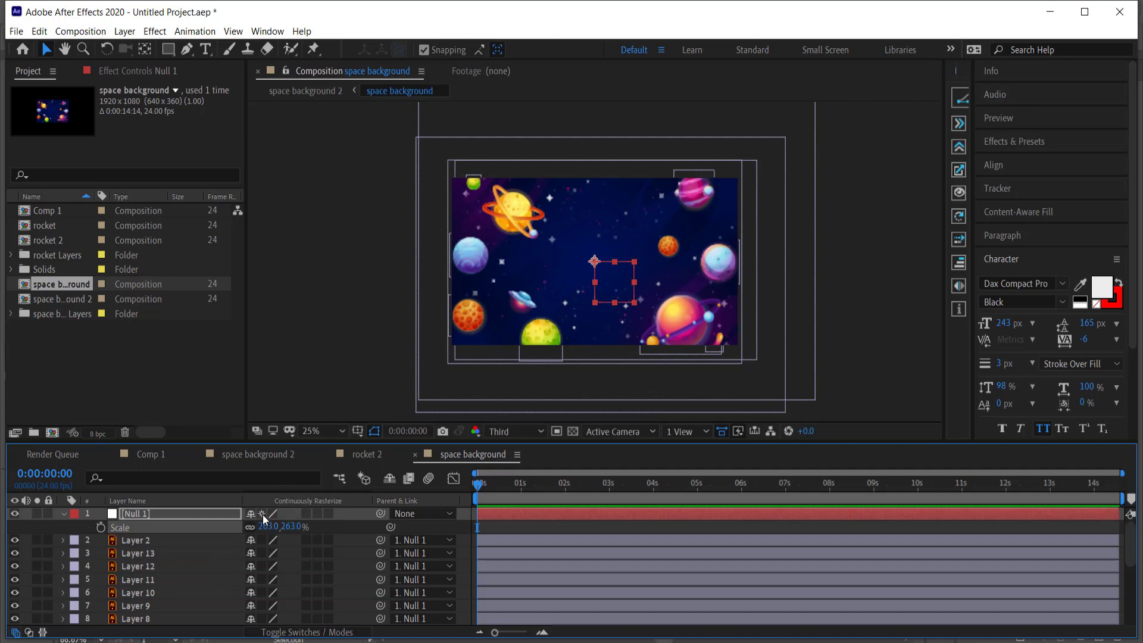
Step: Turn on Continuously Rasterize for all layers in the space background composition
scroll(263, 625, "down", 5)
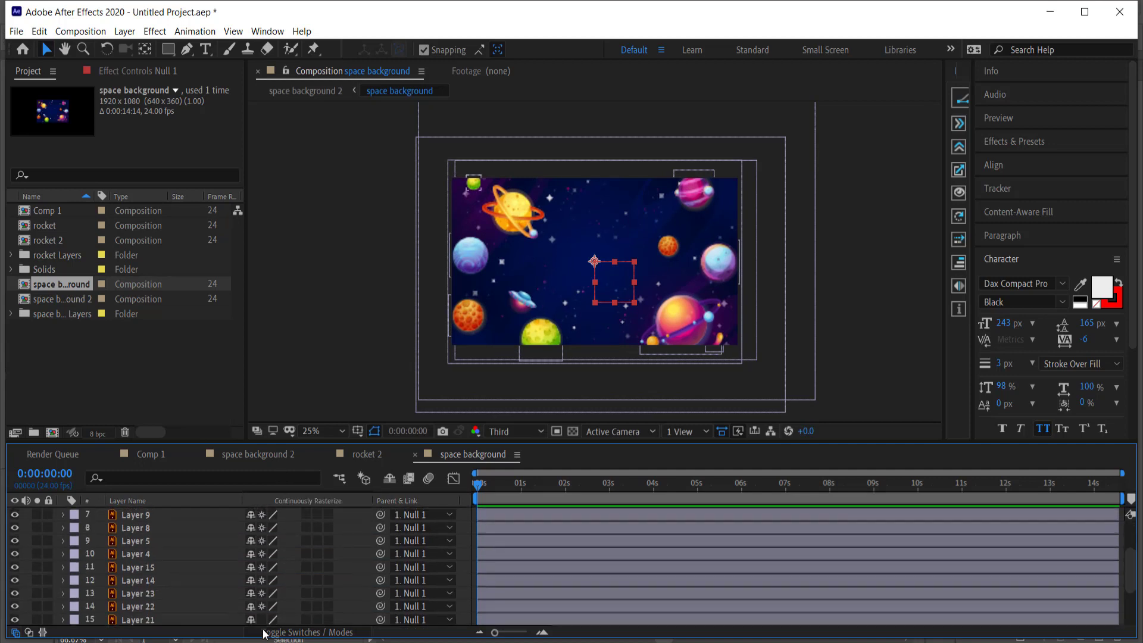
scroll(265, 507, "up", 5)
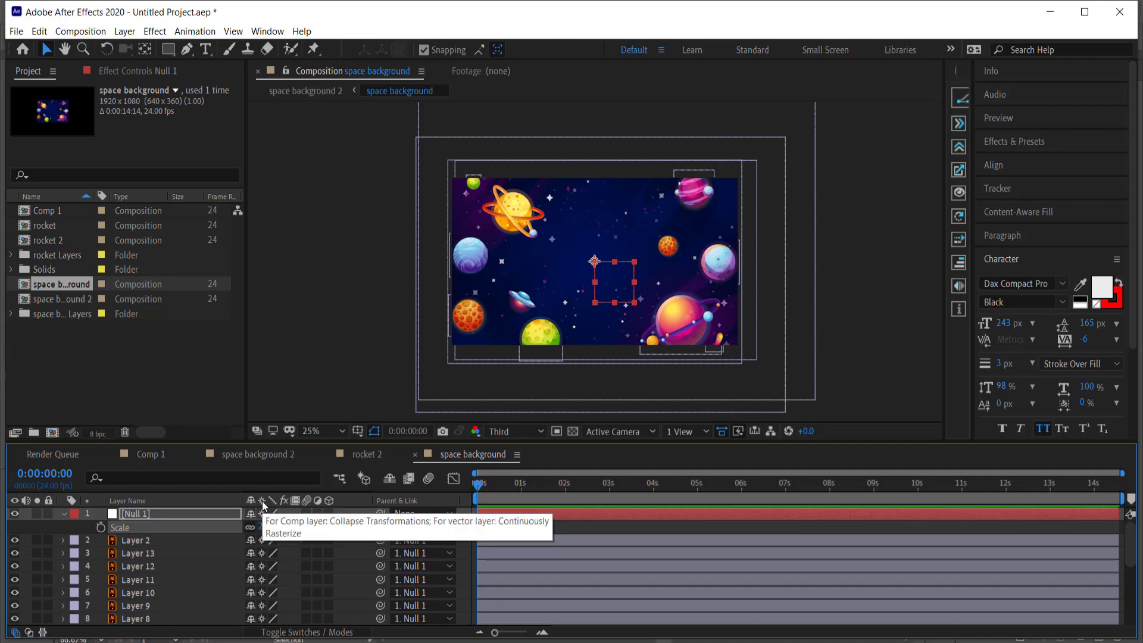
left_click(305, 633)
left_click(306, 635)
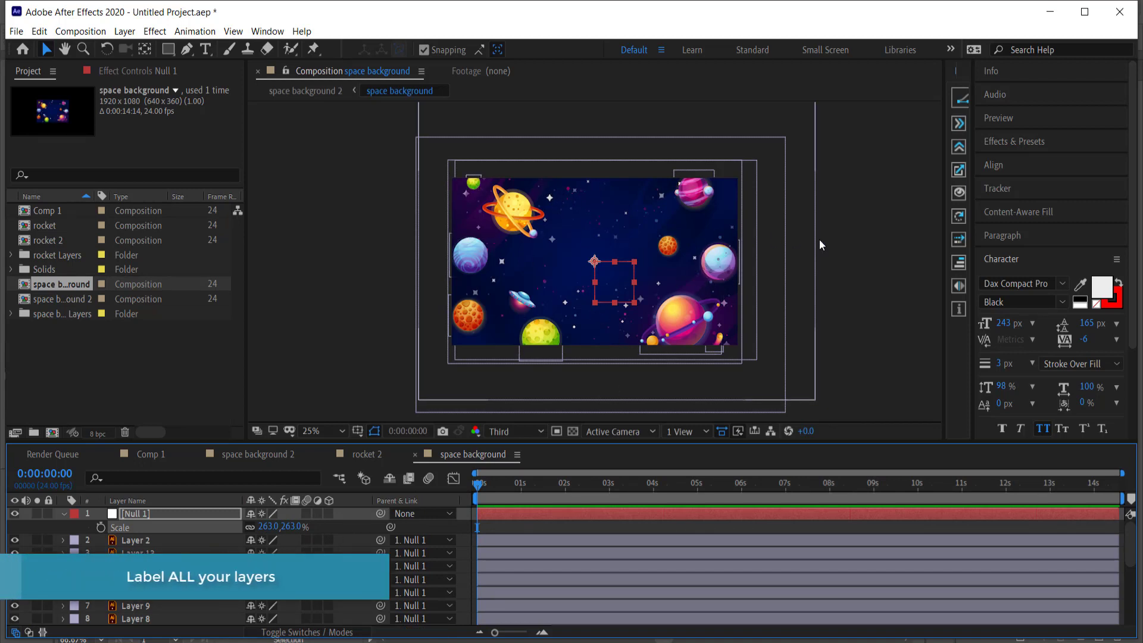
Step: Rename each planet artwork layer below the null object as planet
scroll(829, 248, "up", 1)
scroll(790, 246, "down", 1)
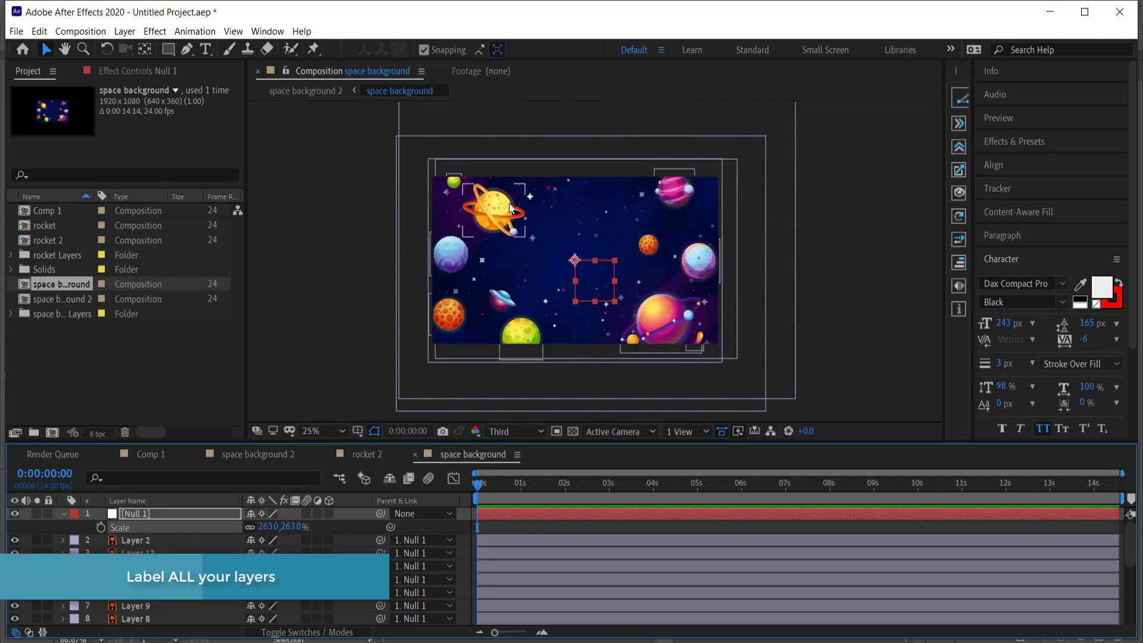
left_click(145, 542)
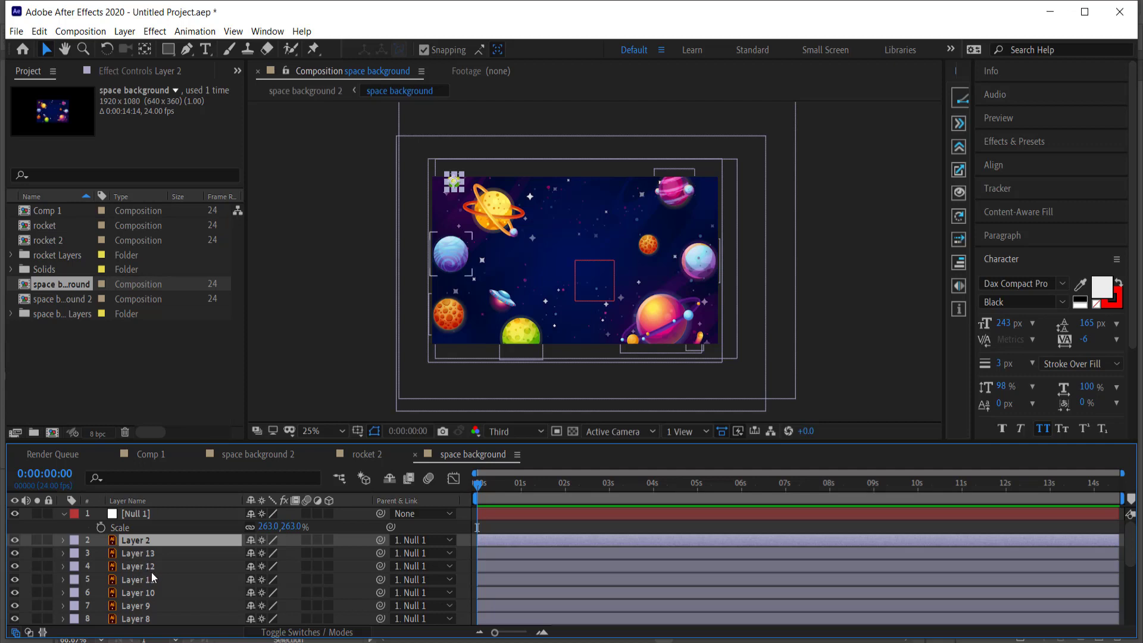
key("Return")
type("planet")
key("Return")
type("planet")
key("Return")
left_click(142, 606)
key("Return")
type("planet")
key("Return")
Step: Rename the layers just above BACKGROUND2 as BG OVERLAY, BG OVERLAY2 and stars
scroll(161, 573, "down", 5)
left_click(160, 616)
key("Return")
type("BG OVERLAY2")
key("Return")
scroll(178, 584, "up", 5)
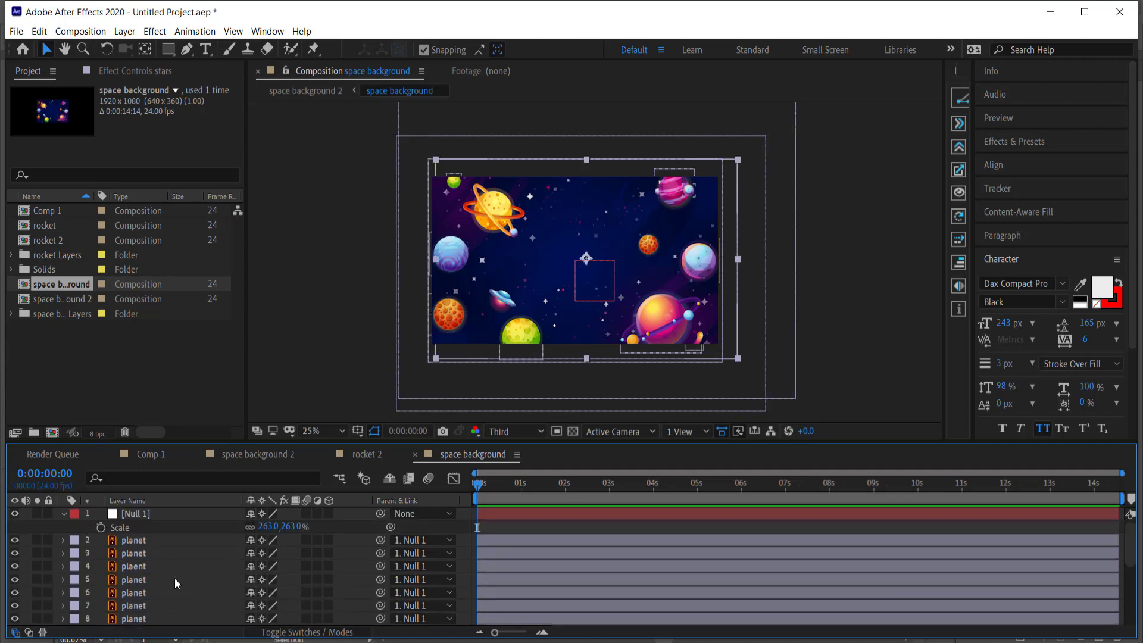
scroll(148, 533, "down", 5)
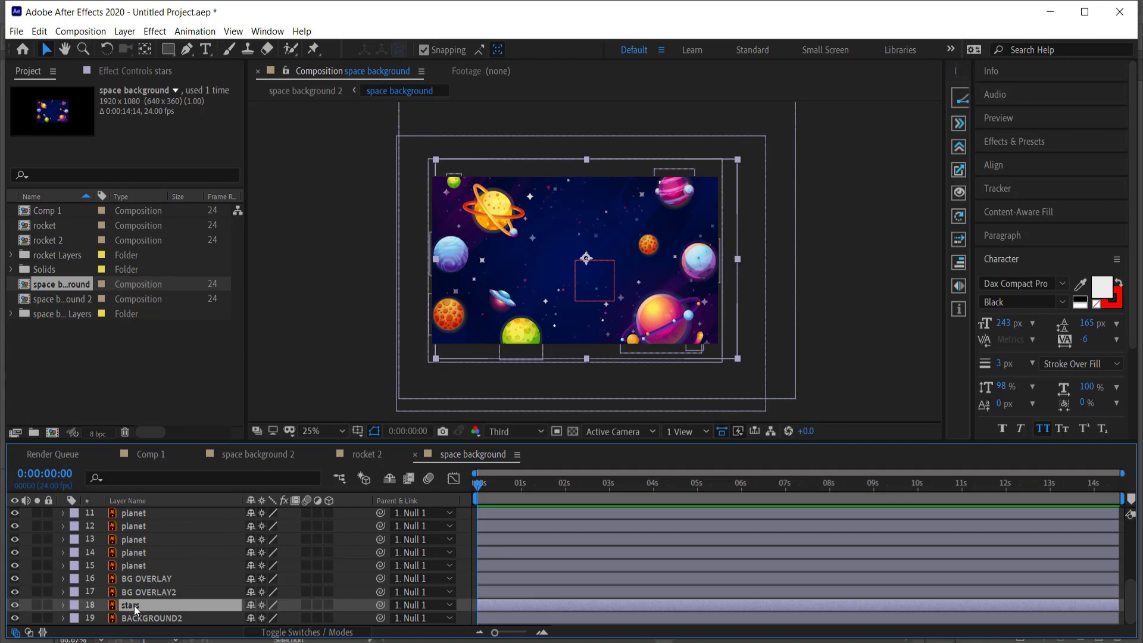
left_click(392, 394)
Step: Open the rocket composition nested in rocket 2 and copy its visible artwork layers, Layer 4, Layer 5 and Layer 6
left_click(364, 454)
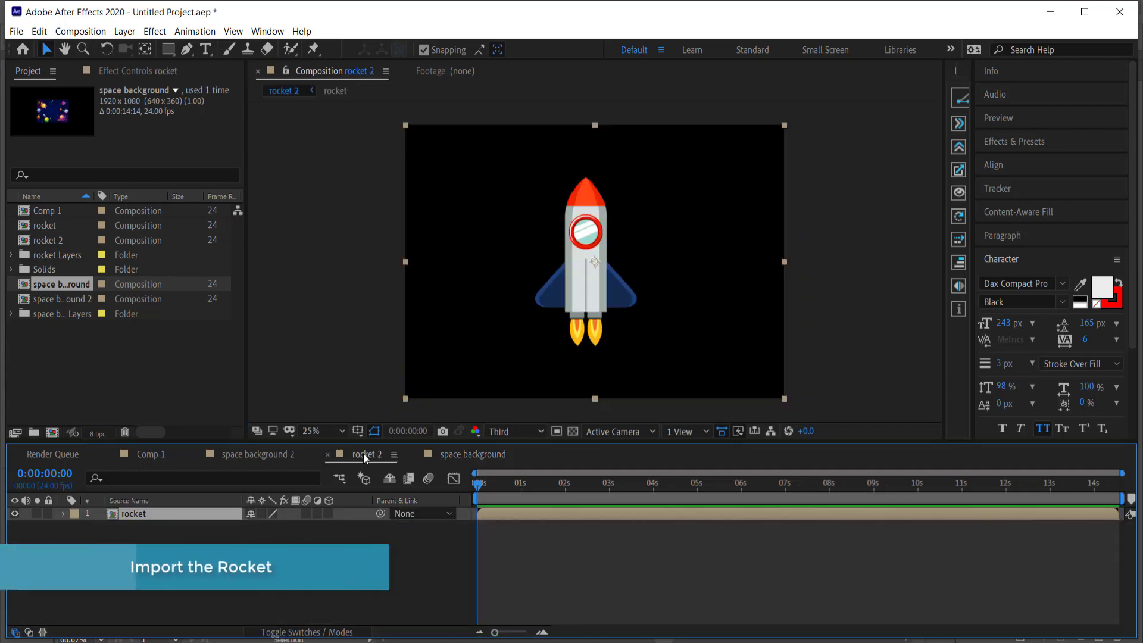
double_click(145, 513)
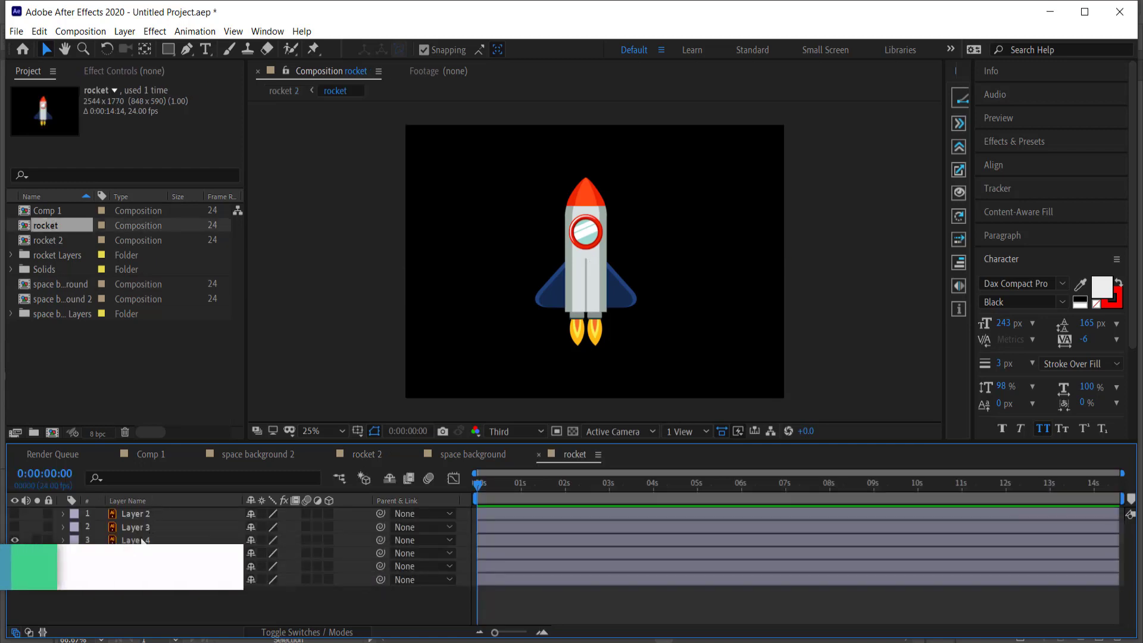
left_click(134, 540)
left_click(136, 553, "shift")
left_click(136, 566, "shift")
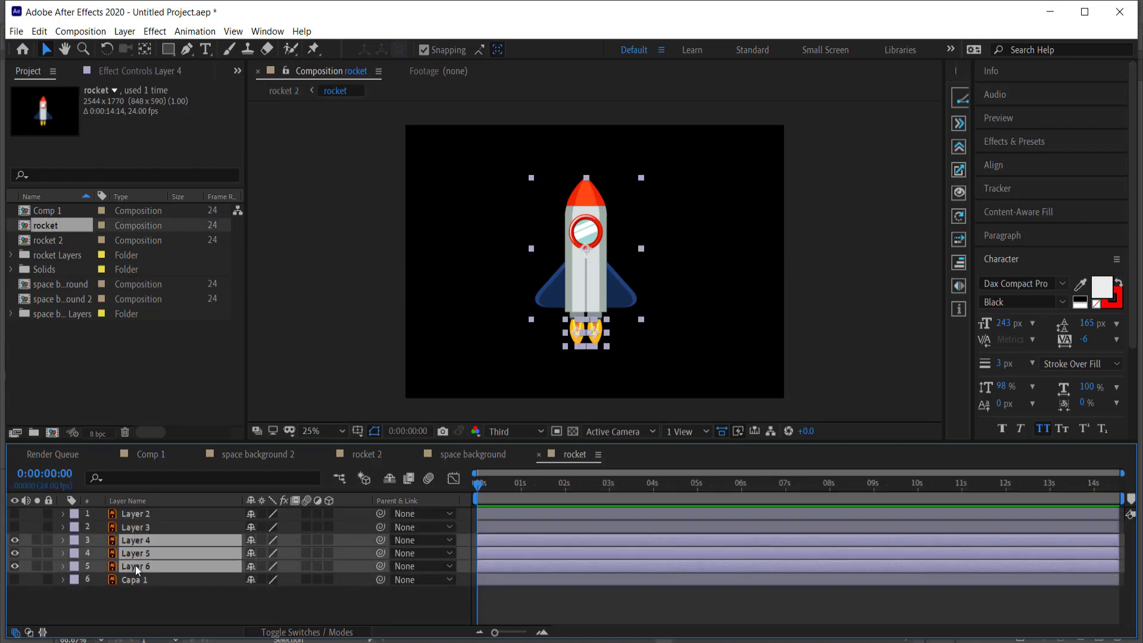
Step: Paste the copied rocket layers above the first planet layer in space background and move the rocket to the middle of the frame
left_click(254, 454)
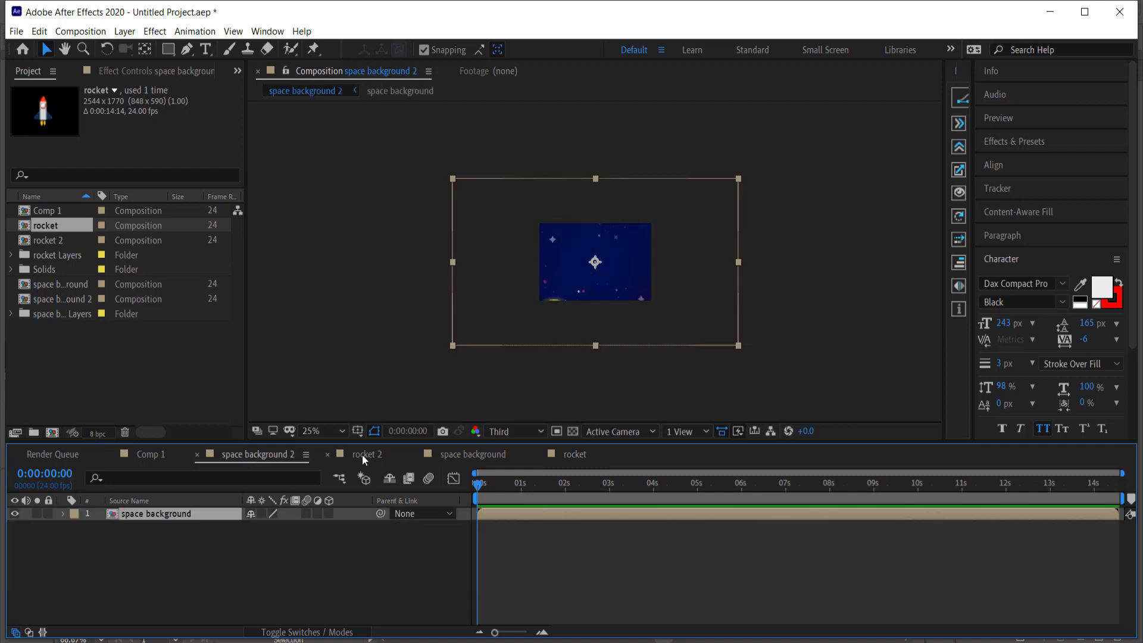
left_click(476, 456)
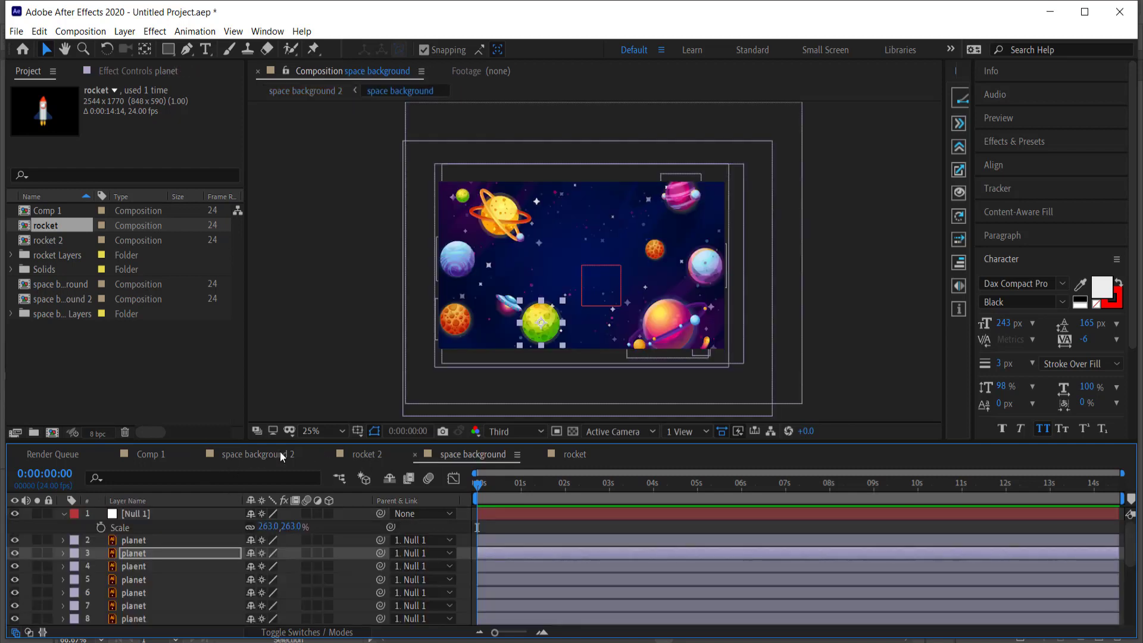
left_click(162, 542)
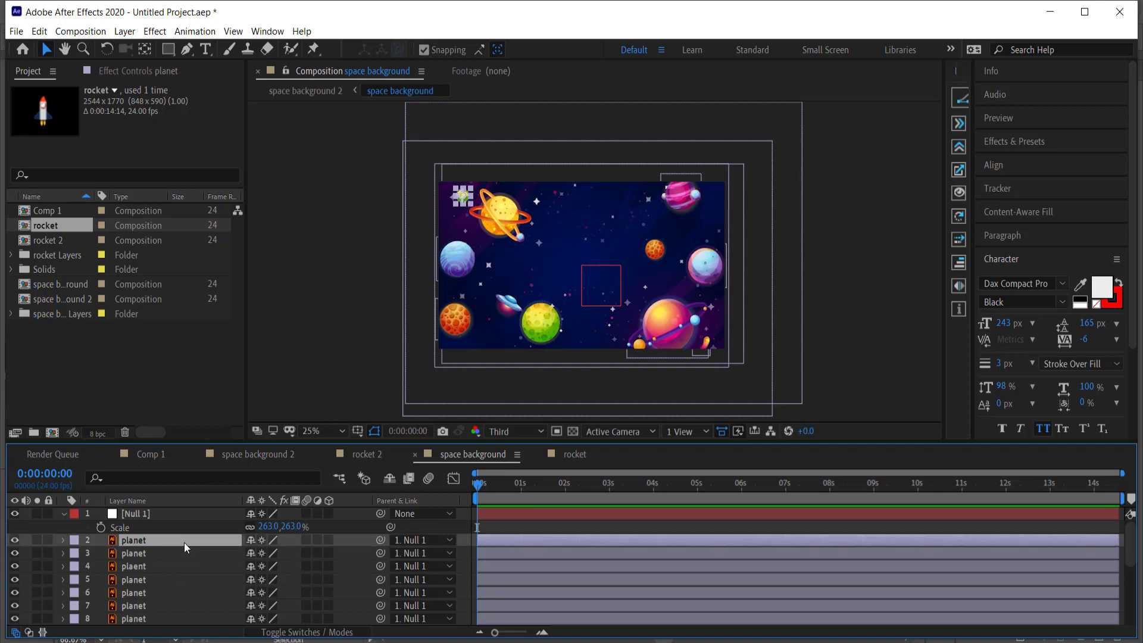
key("ctrl+v")
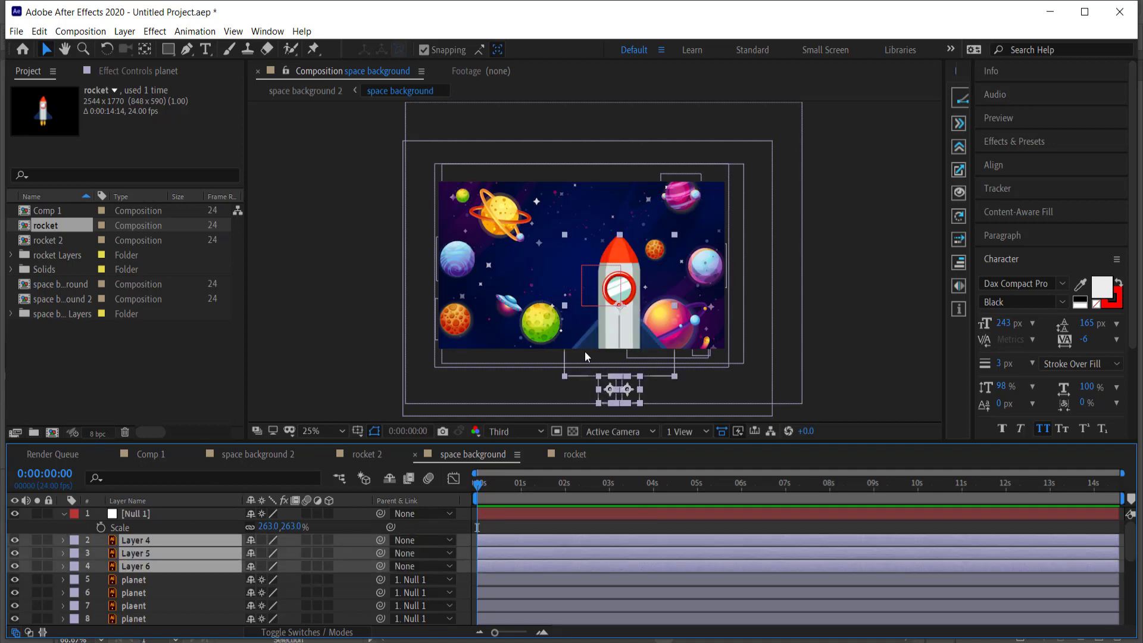
left_click_drag(619, 335, 584, 271)
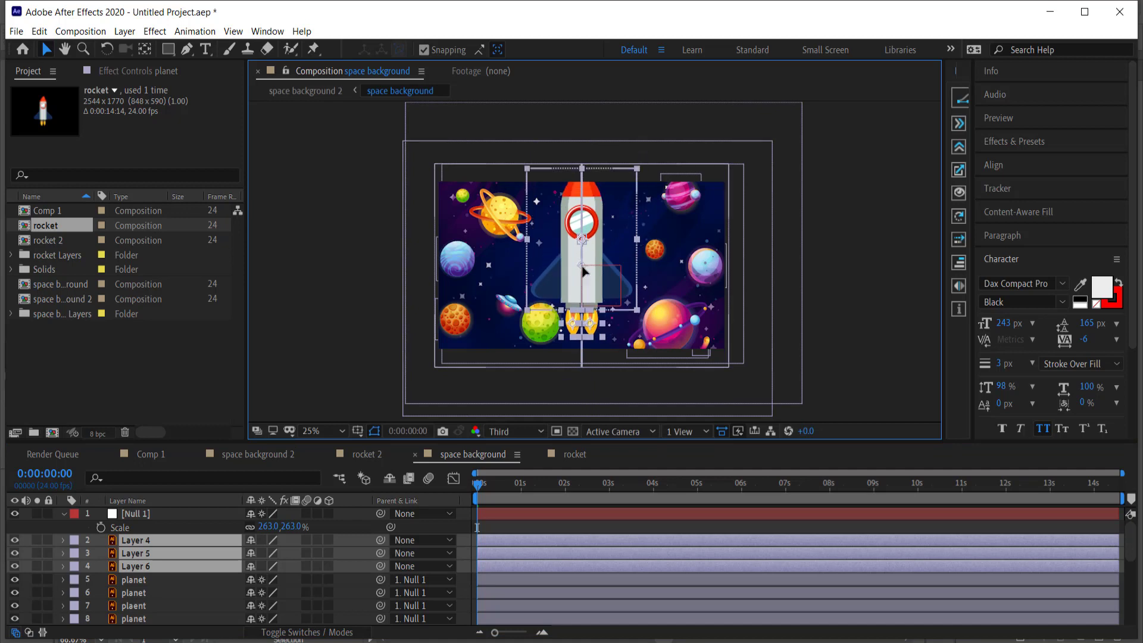
Step: Check which rocket part Layer 6 holds by toggling its visibility, and rename the layer as flame
mouse_move(14, 566)
left_mouse_down()
mouse_move(15, 540)
mouse_move(15, 566)
left_mouse_up()
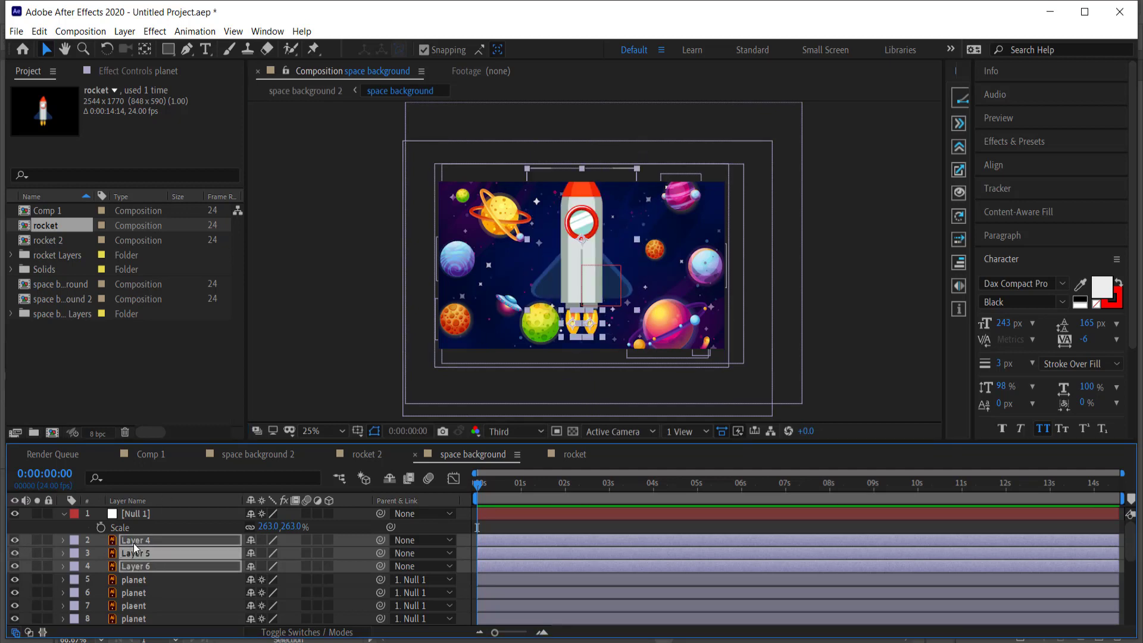
key("F2")
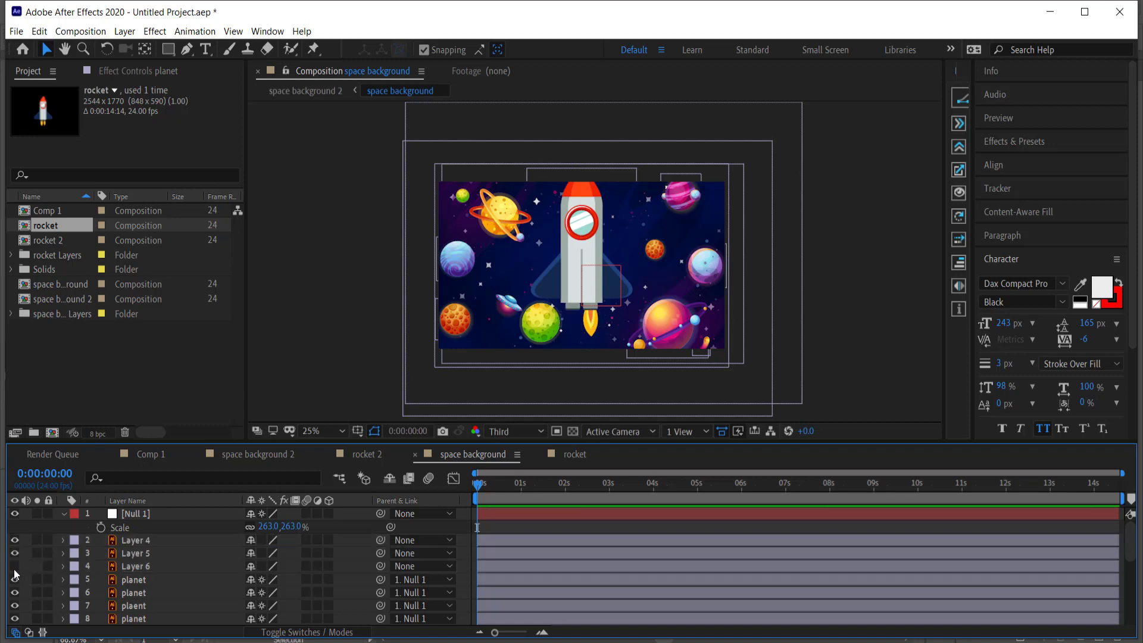
double_click(137, 565)
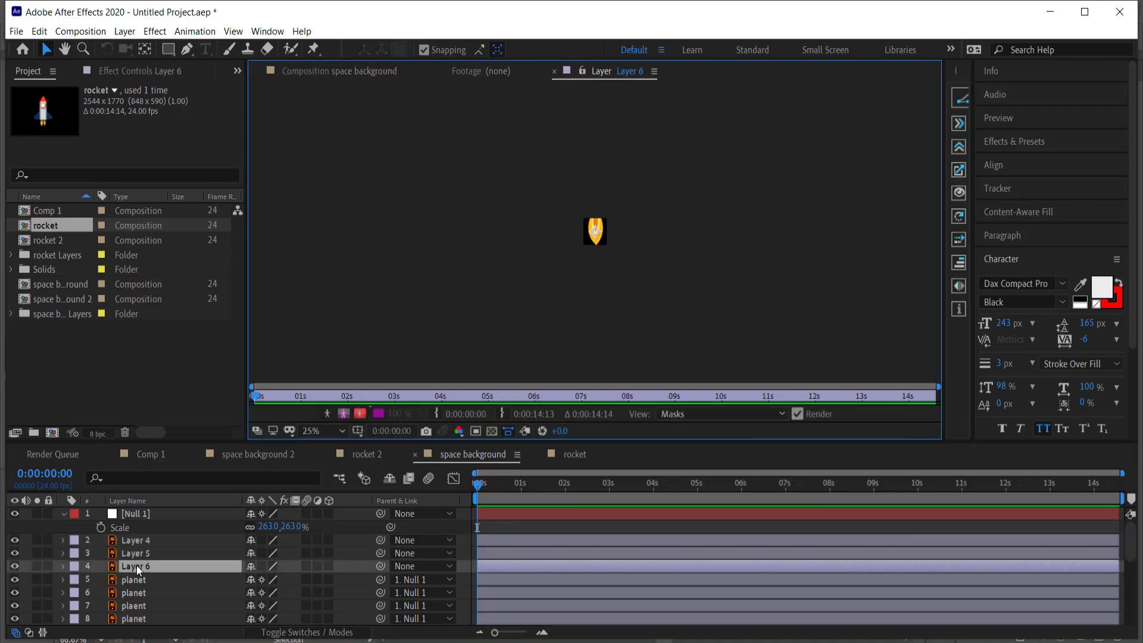
left_click(137, 565)
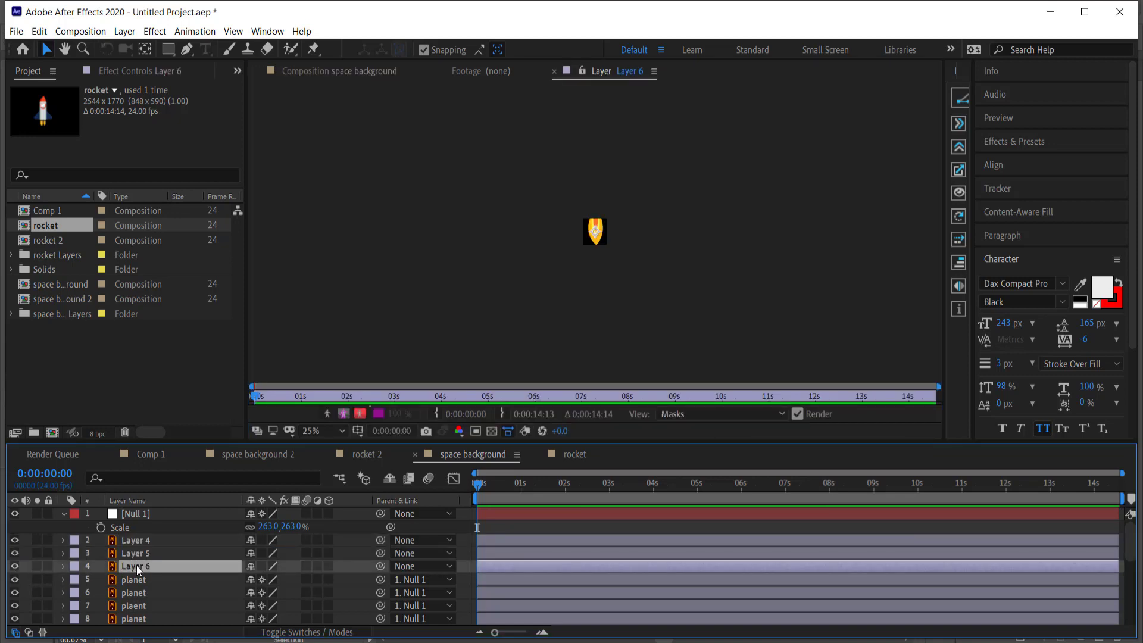
key("Return")
type("flame")
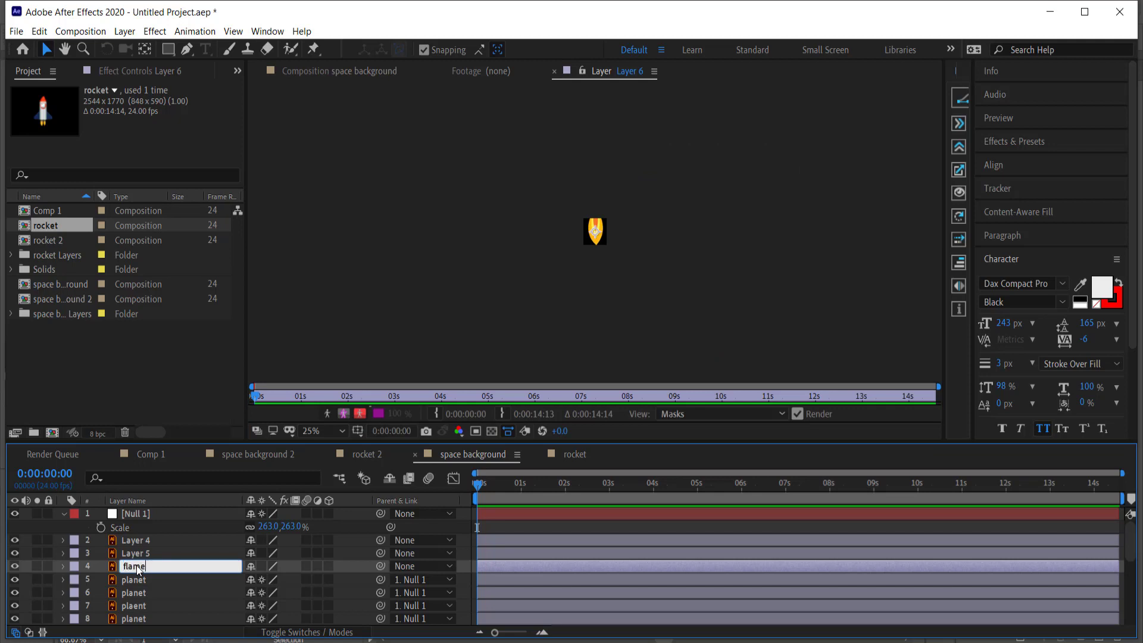
Step: Rename Layer 4 as rocket and hide Layer 5
left_click(152, 538)
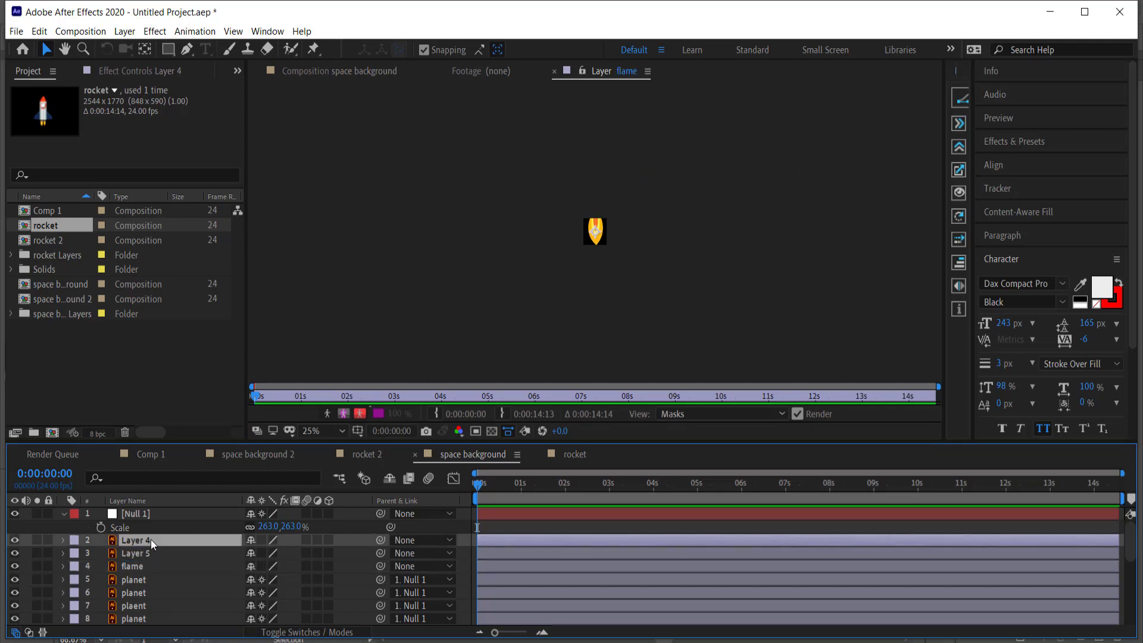
key("Return")
type("rocket")
key("Return")
left_click(14, 552)
left_click(138, 564)
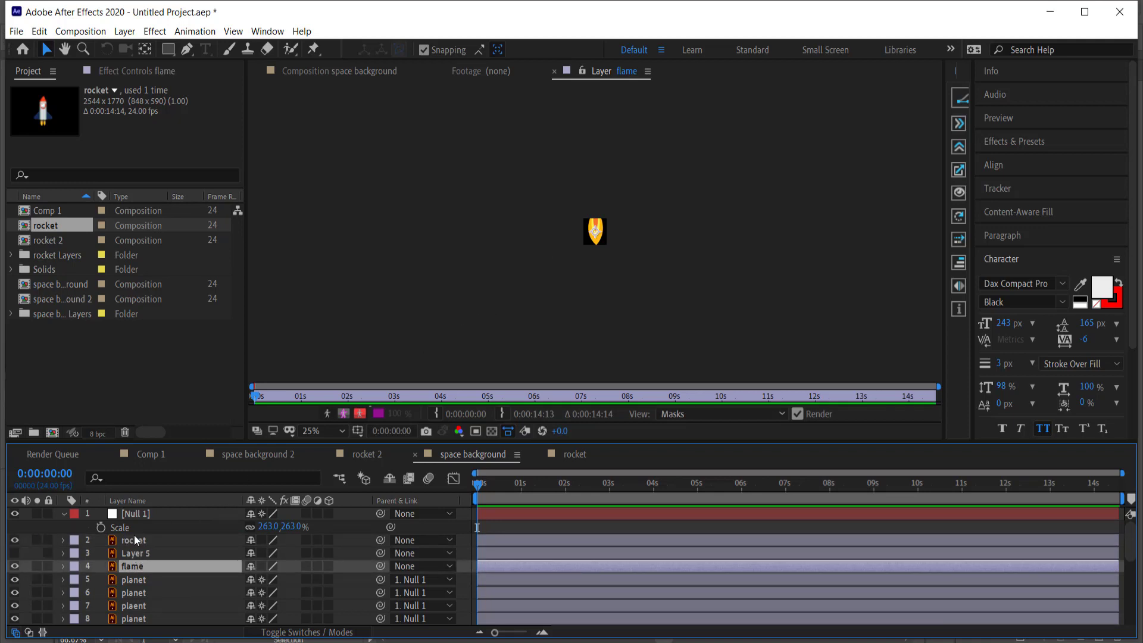
left_click(136, 541)
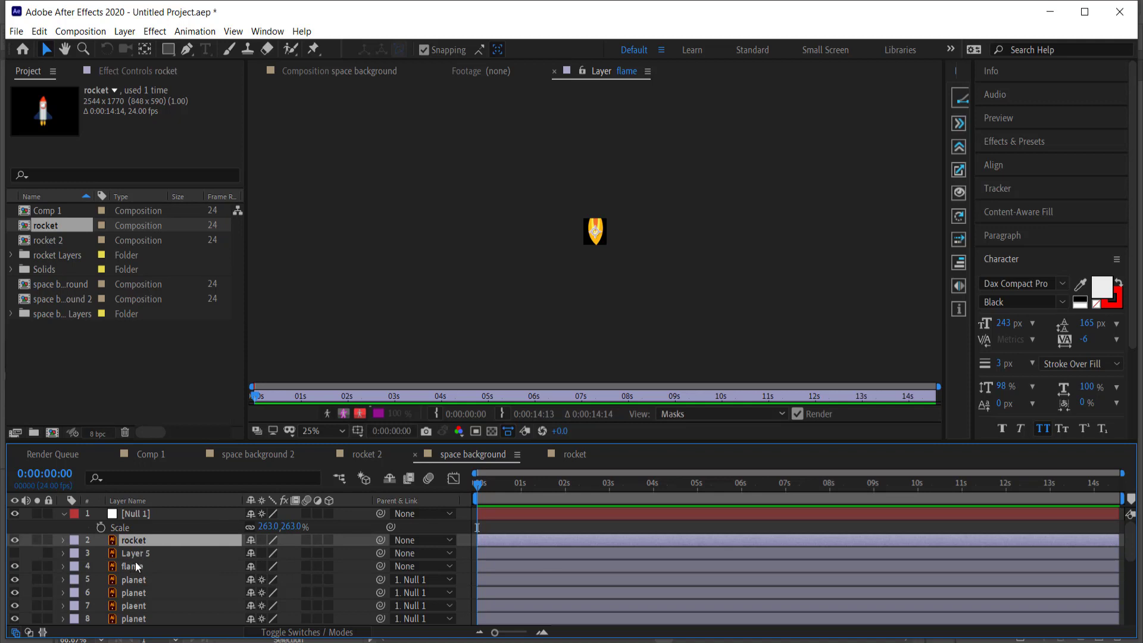
Step: Delete the hidden Layer 5 from the space background composition
left_click(136, 566, "ctrl")
left_click(128, 554)
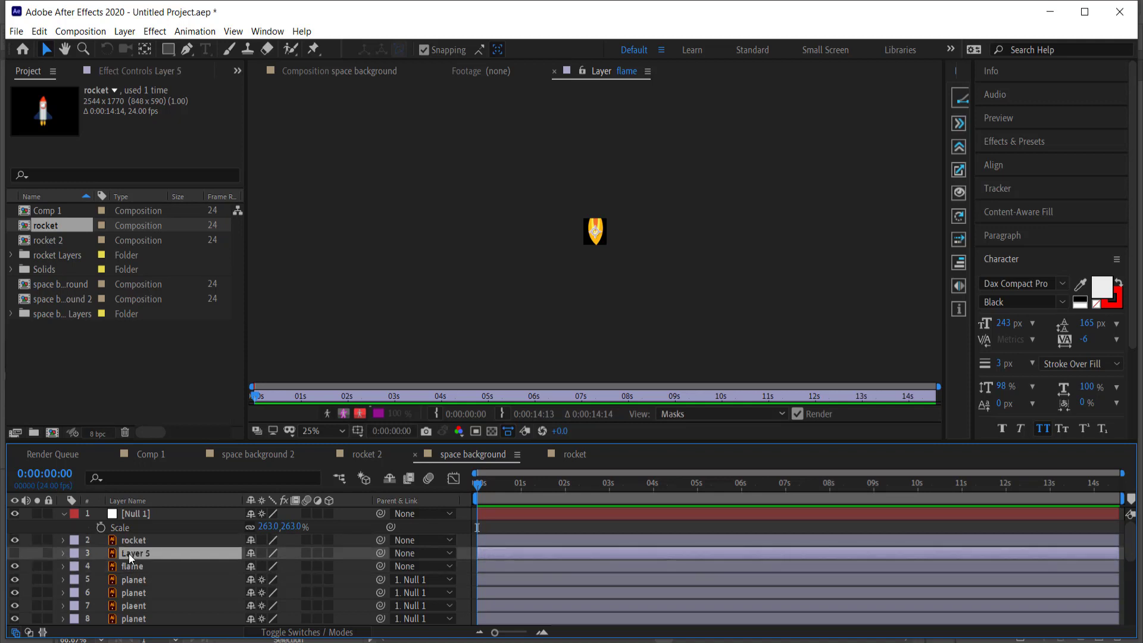
key("Delete")
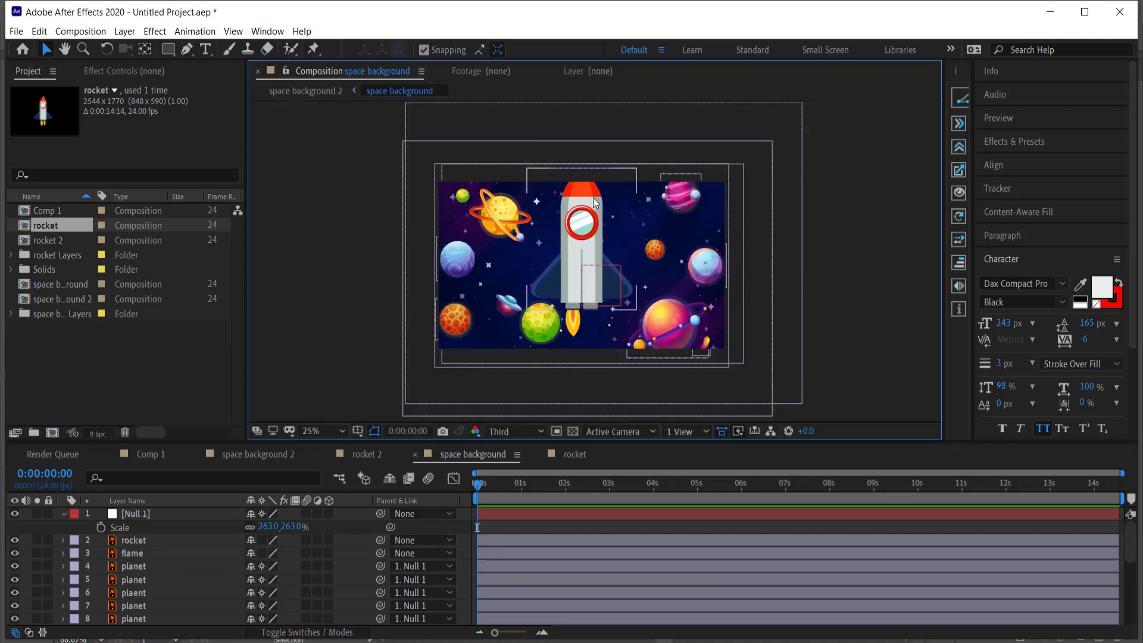
Step: Scale the rocket and flame layers down together proportionally so the whole rocket fits inside the frame
left_click(134, 540)
left_click(132, 553, "ctrl")
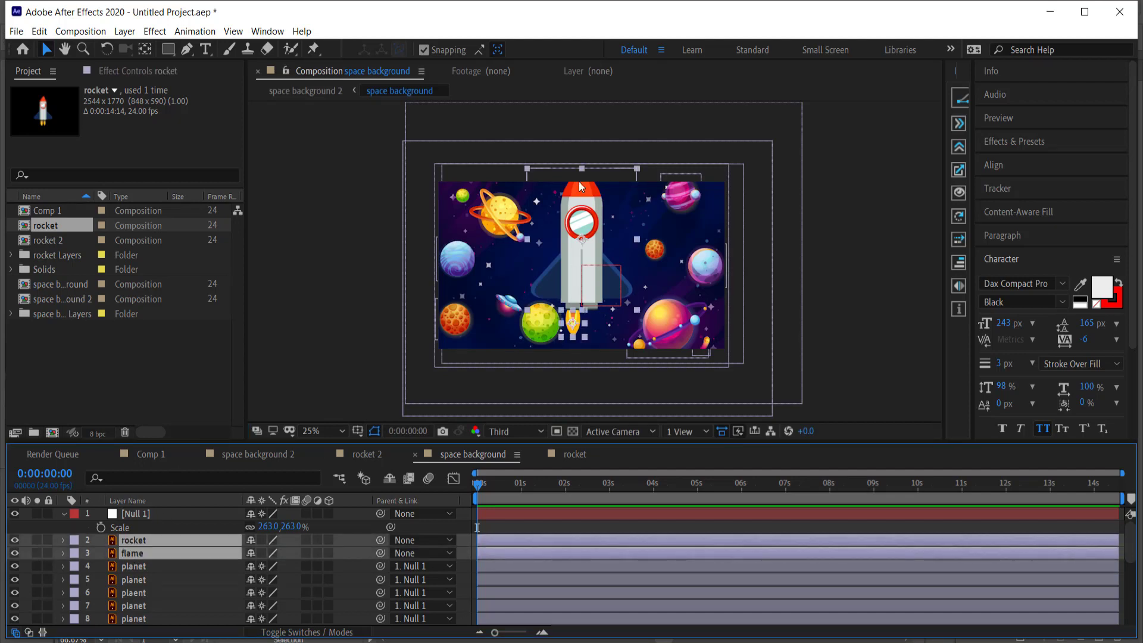
left_click_drag(527, 166, 551, 201)
left_click_drag(582, 281, 582, 296)
Step: Move the flame directly beneath the rocket's nozzles
left_click(597, 325)
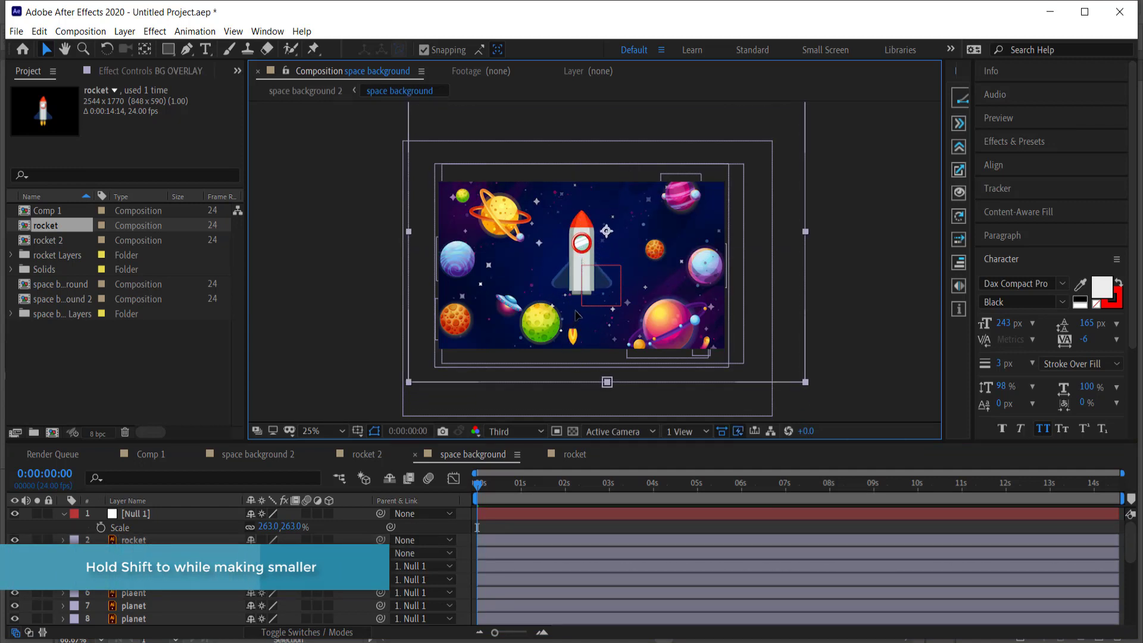
left_click(573, 336)
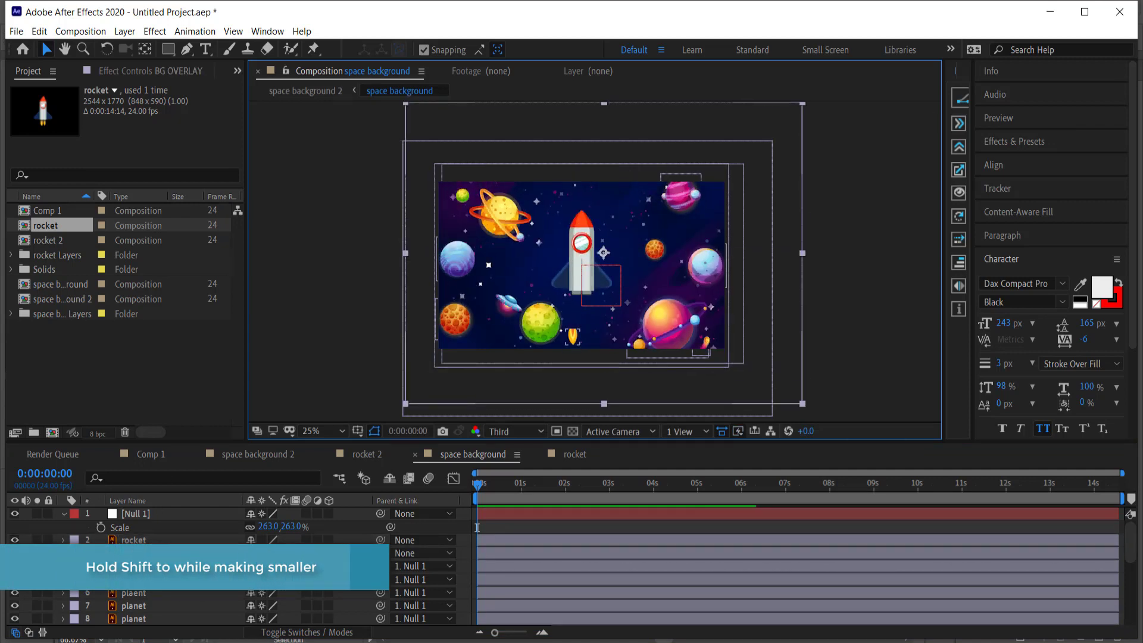
left_click(575, 337)
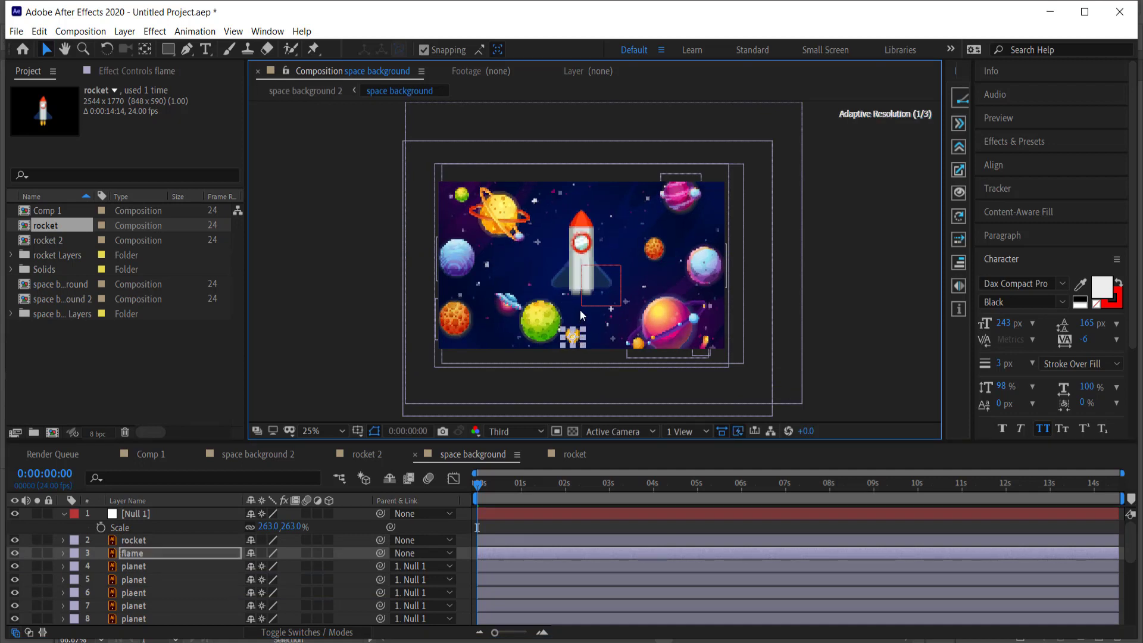
left_click_drag(575, 336, 581, 306)
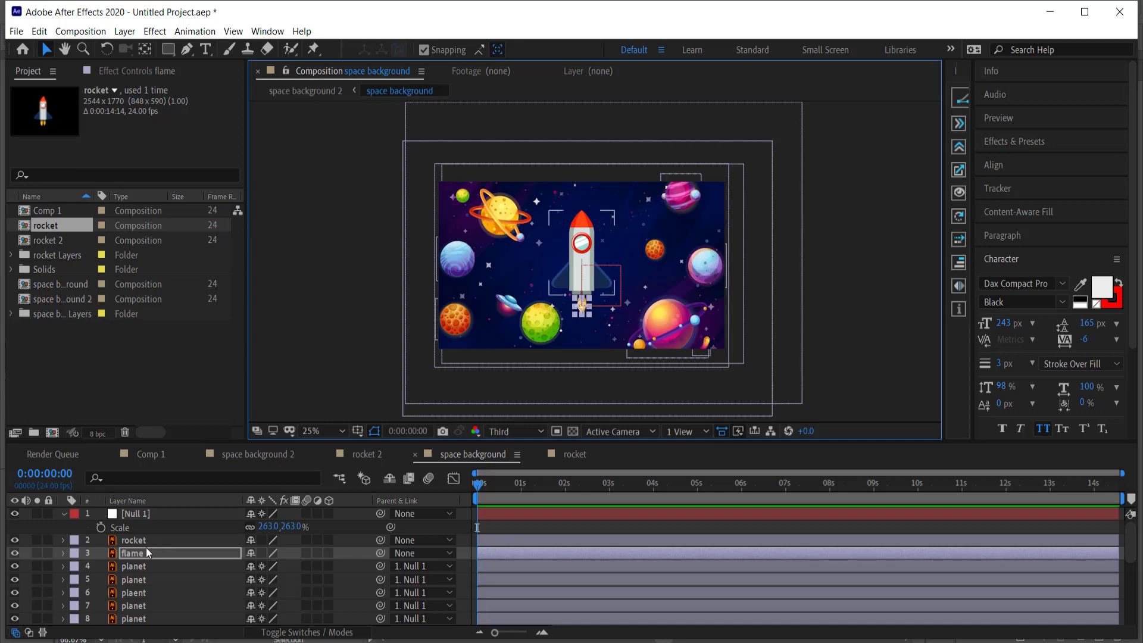
Step: Pre-compose the rocket and flame layers together into a new composition named rocket
left_click(120, 528)
left_click(133, 541)
left_click(135, 550, "shift")
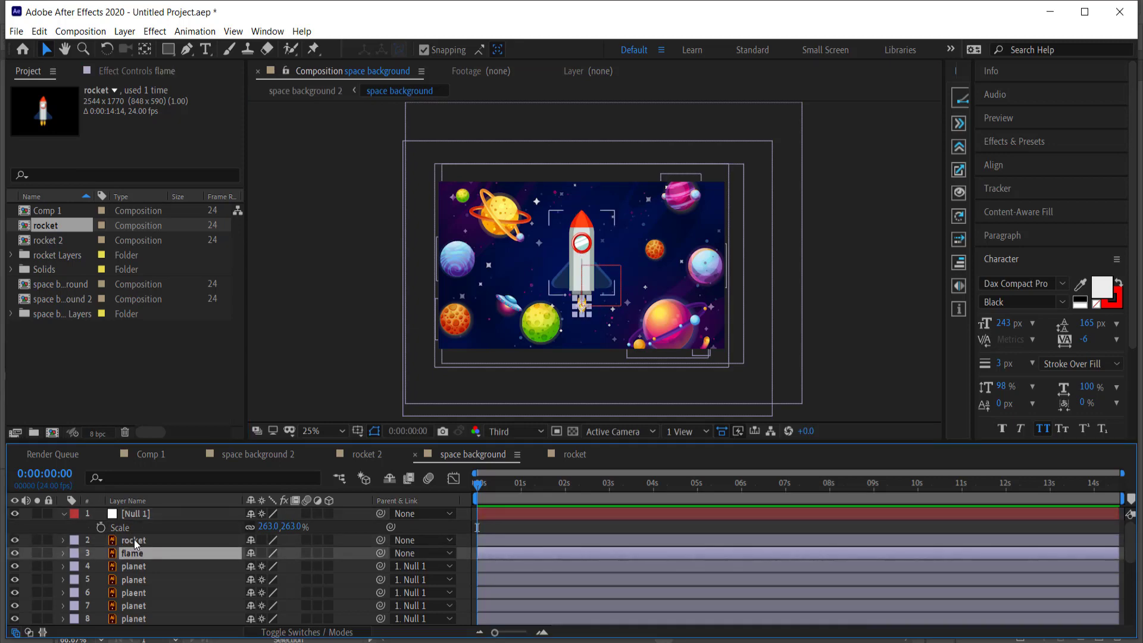
right_click(134, 539)
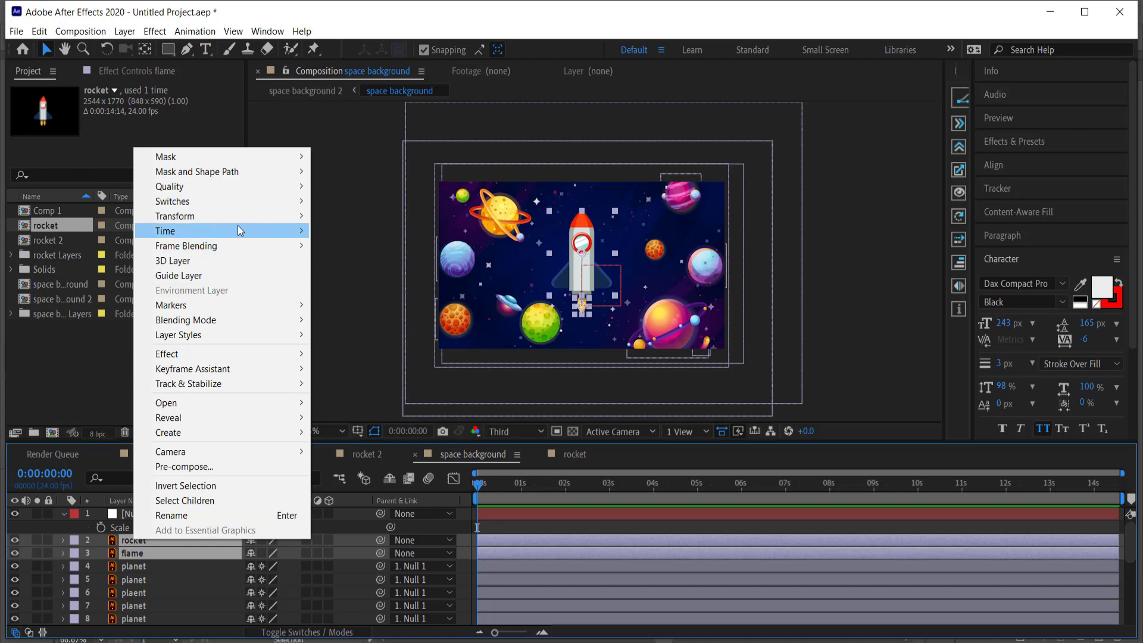
left_click(208, 465)
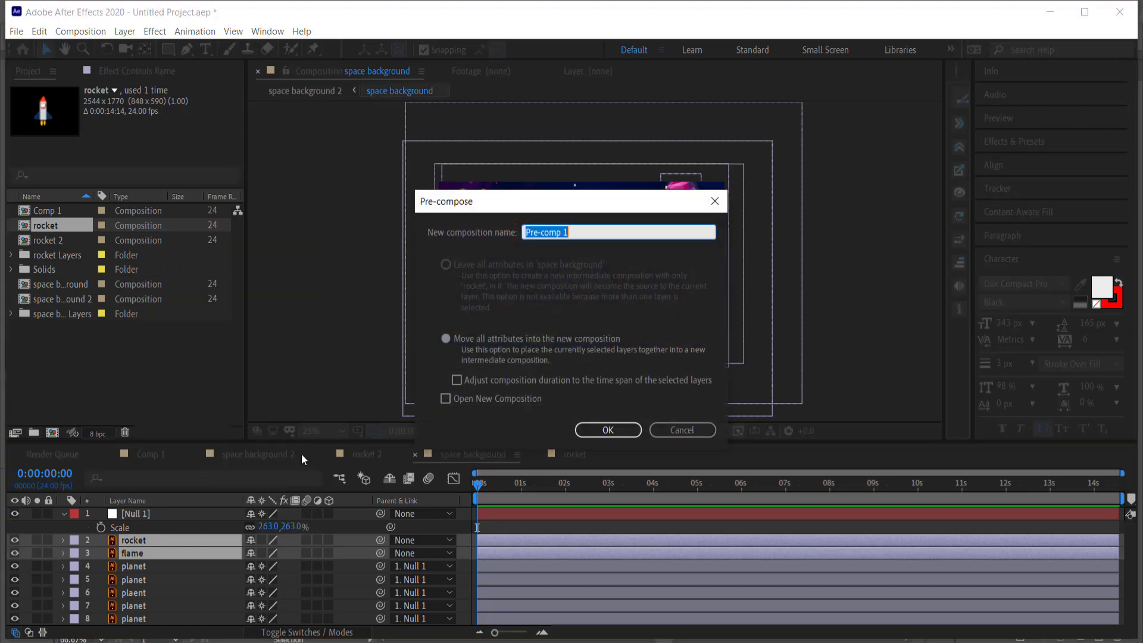
type("rocket")
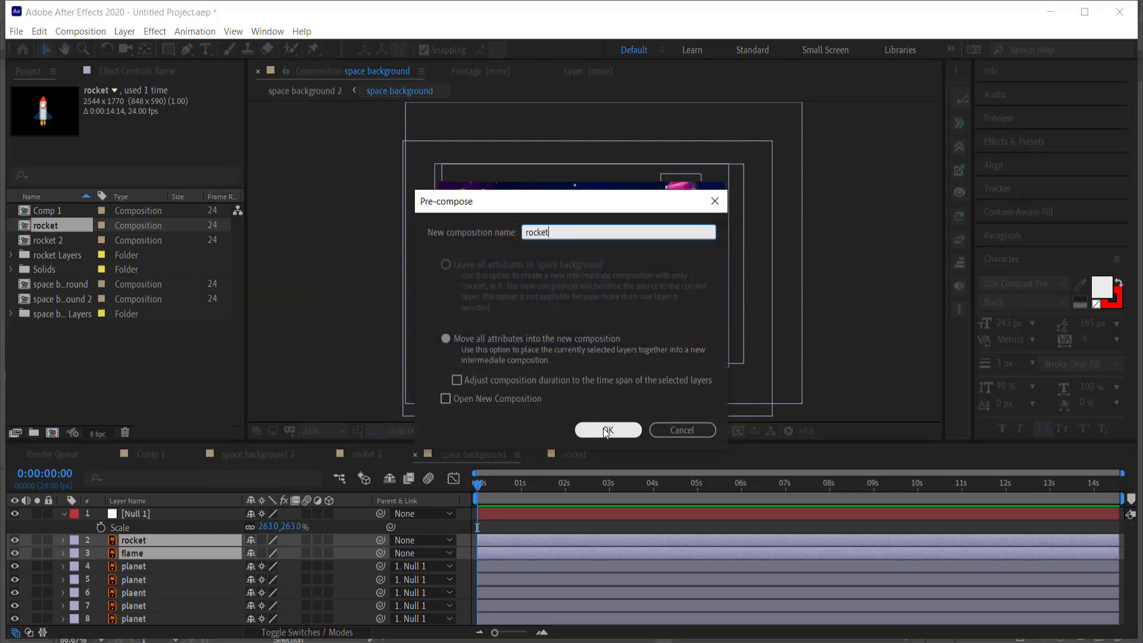
left_click(604, 431)
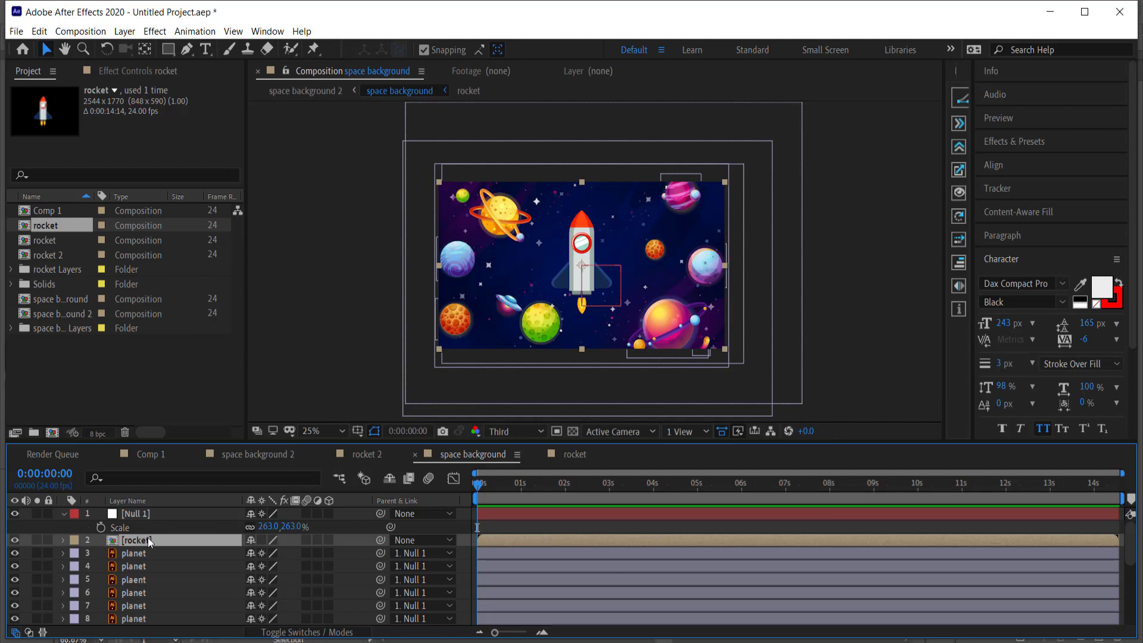
Step: Open the new rocket pre-composition and turn on continuous rasterization for its rocket and flame layers
double_click(137, 539)
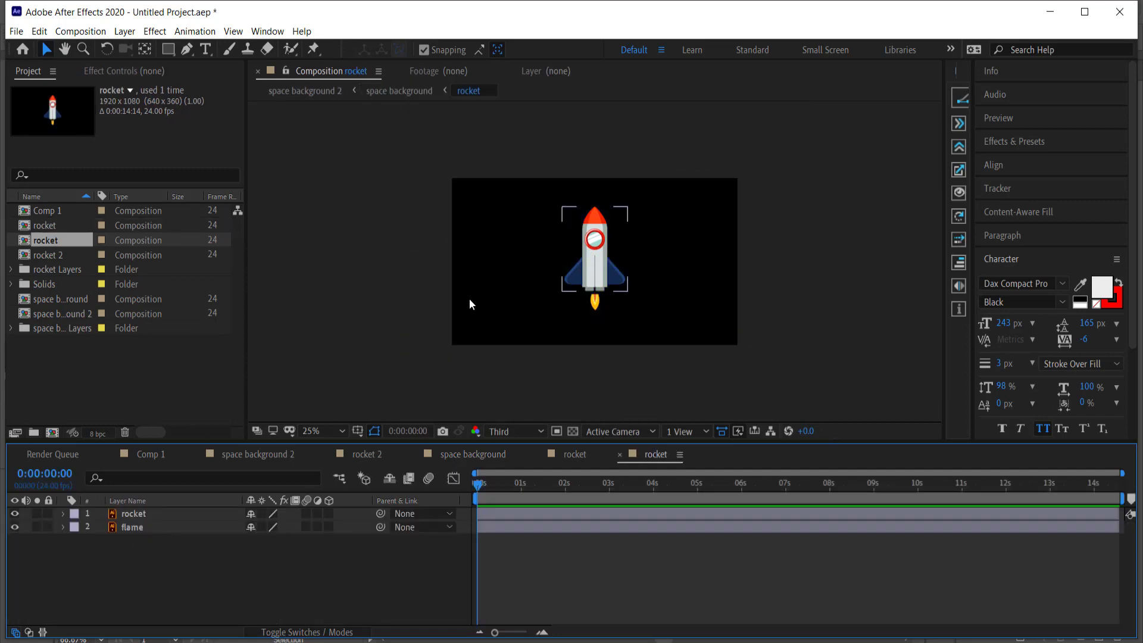
left_click(133, 526)
scroll(555, 306, "up", 4)
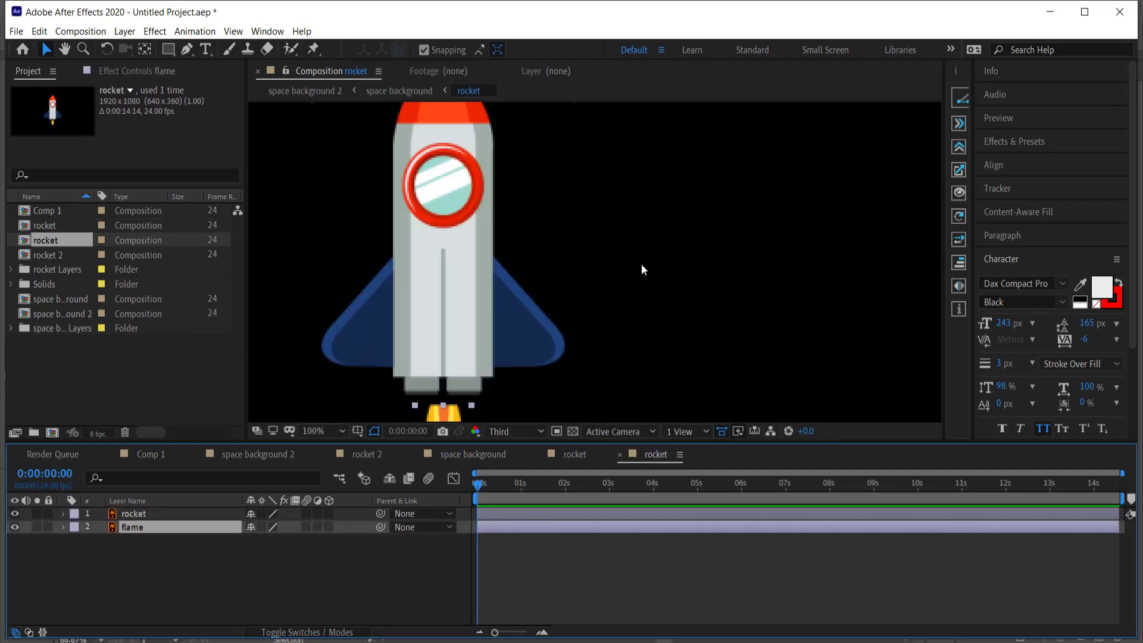
scroll(545, 302, "down", 2)
left_click_drag(580, 347, 537, 328)
left_click_drag(261, 513, 261, 527)
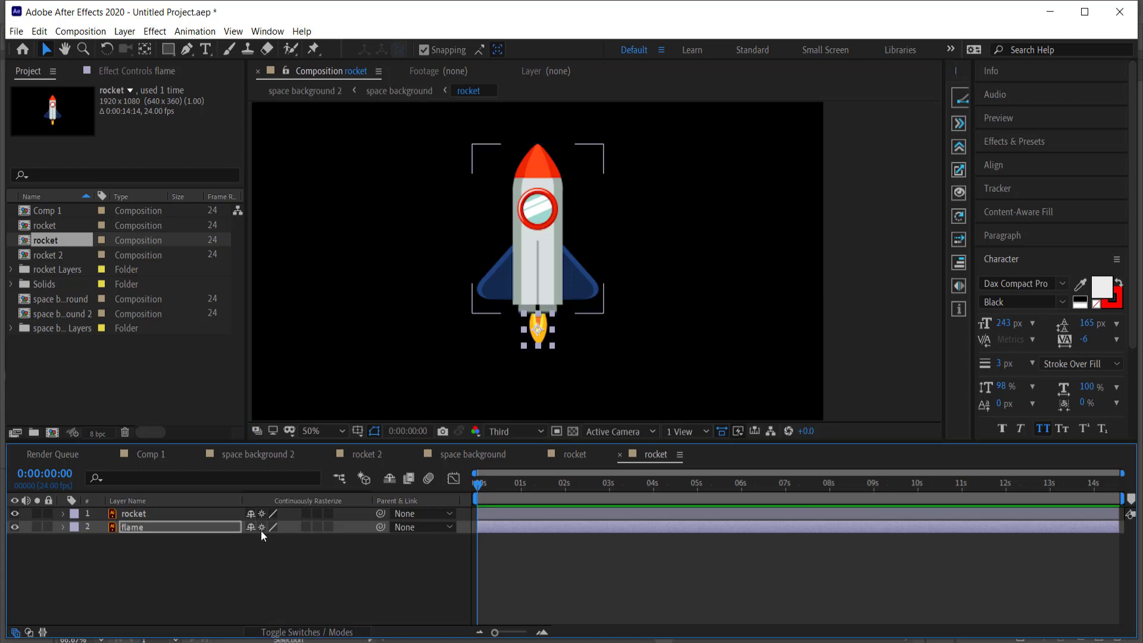
Step: Nudge the flame sideways until it sits centred under the rocket's left nozzle
scroll(512, 289, "up", 2)
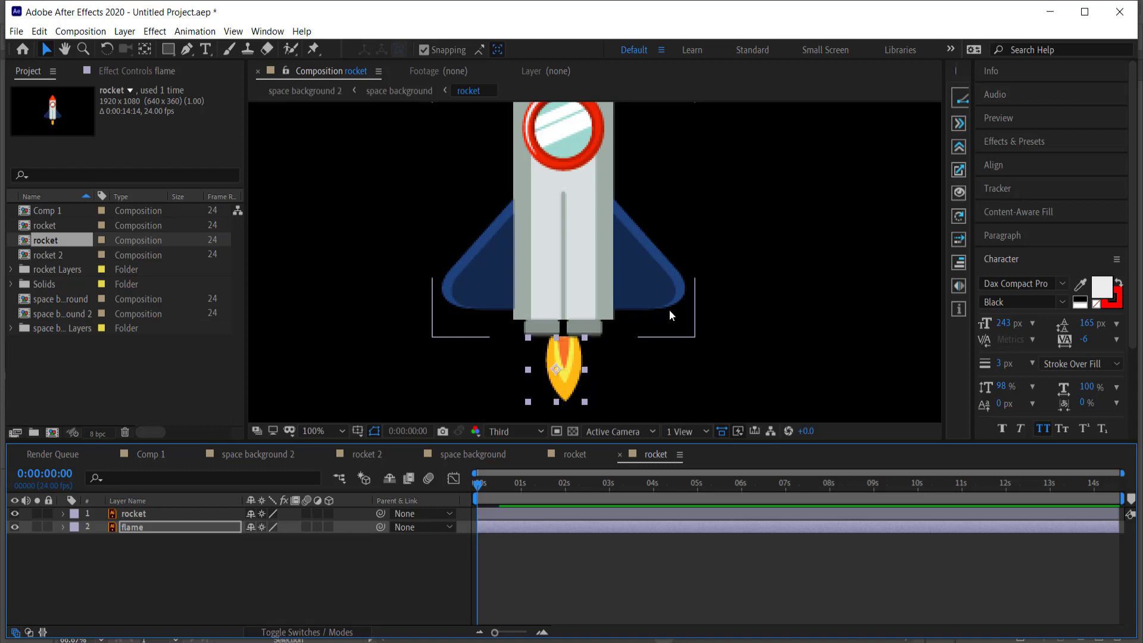
key("shift+Left")
key("shift+Left")
key("shift+Left")
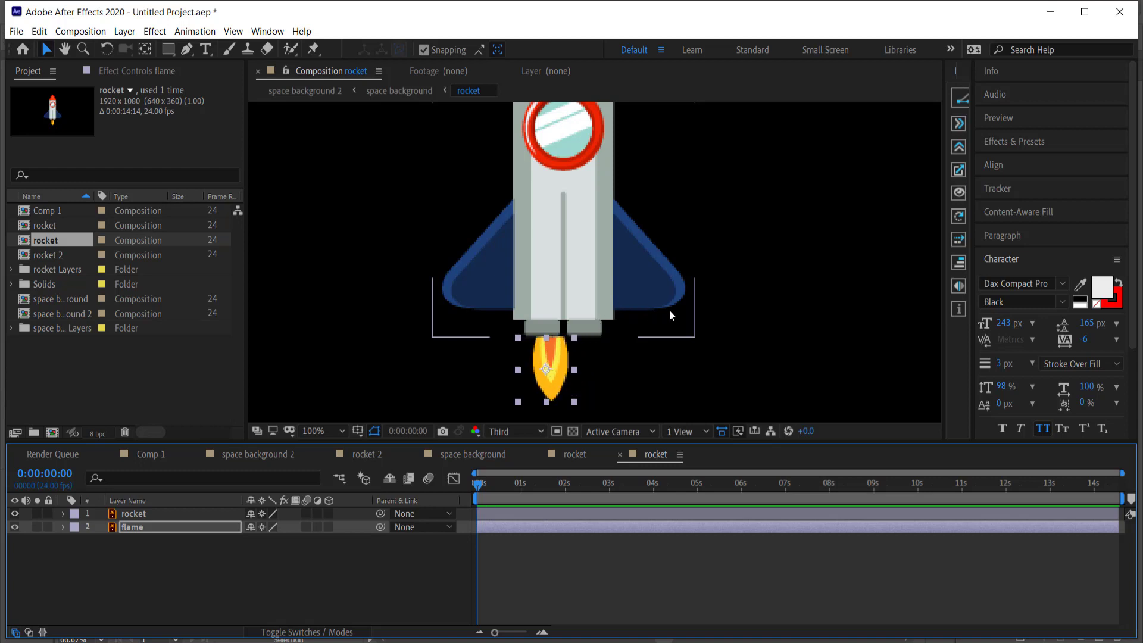
key("Left")
key("Left")
key("Left")
Step: Pre-compose the flame layer as flame Comp 1, leaving all attributes in the rocket composition
left_click(147, 537)
left_click(137, 529)
right_click(138, 530)
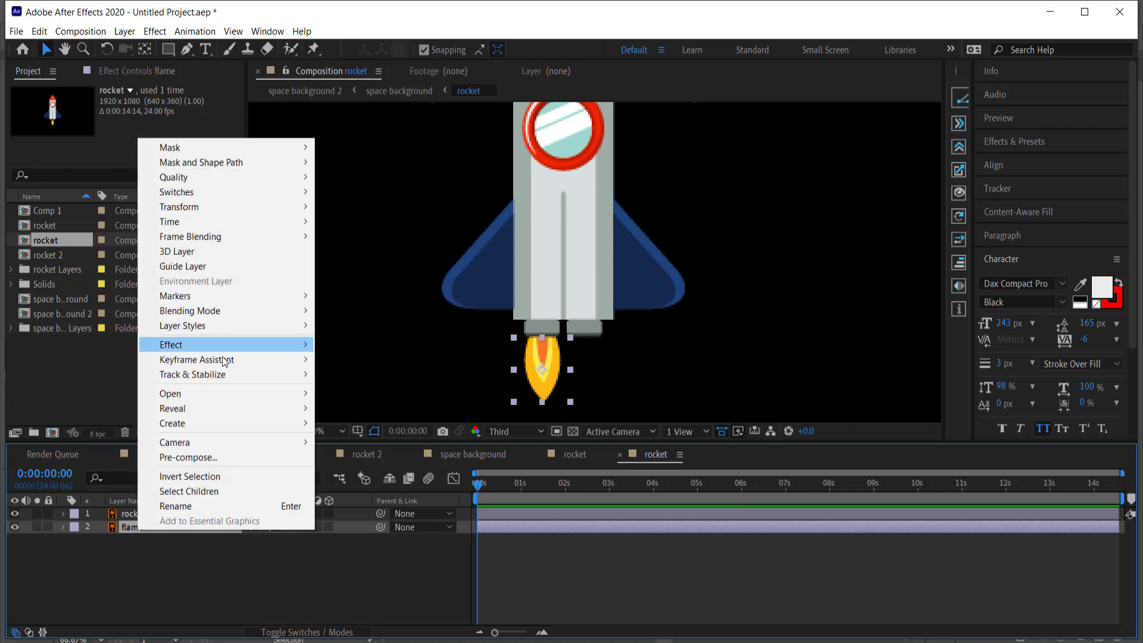
left_click(211, 457)
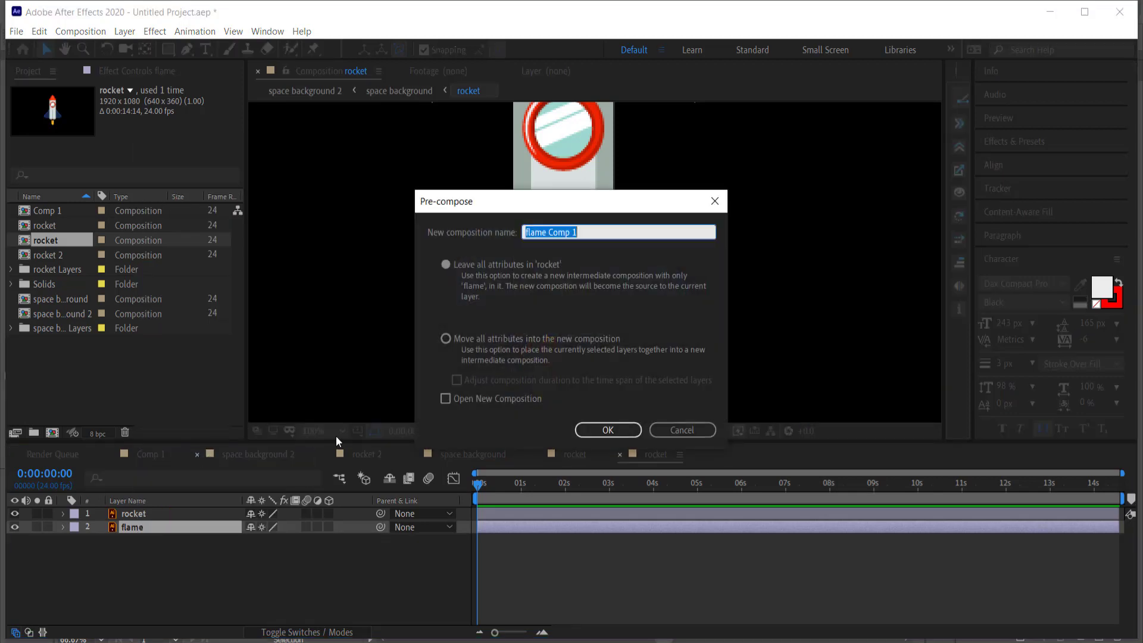
key("Return")
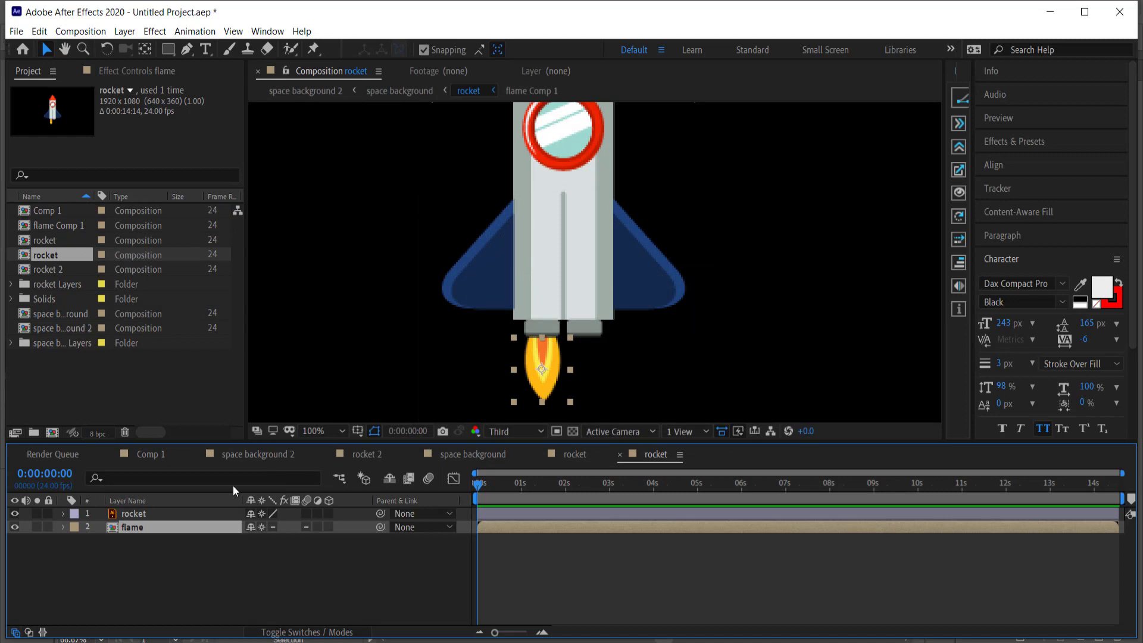
Step: Open flame Comp 1 and draw a rectangular mask over the upper part of the flame layer, cutting off its tip
double_click(125, 526)
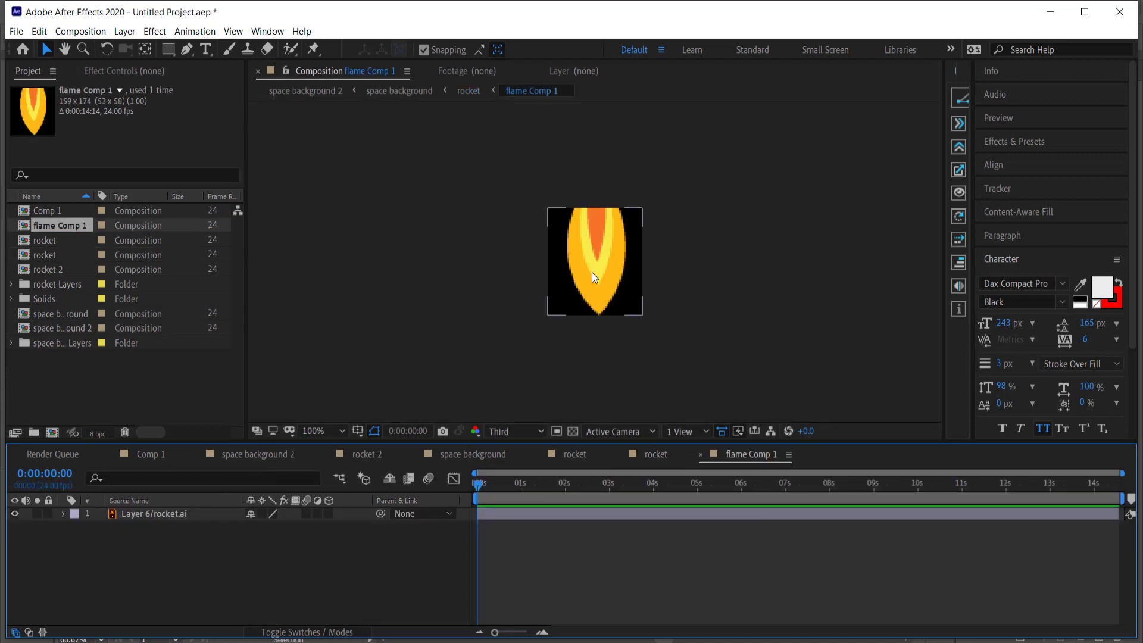
left_click(586, 242)
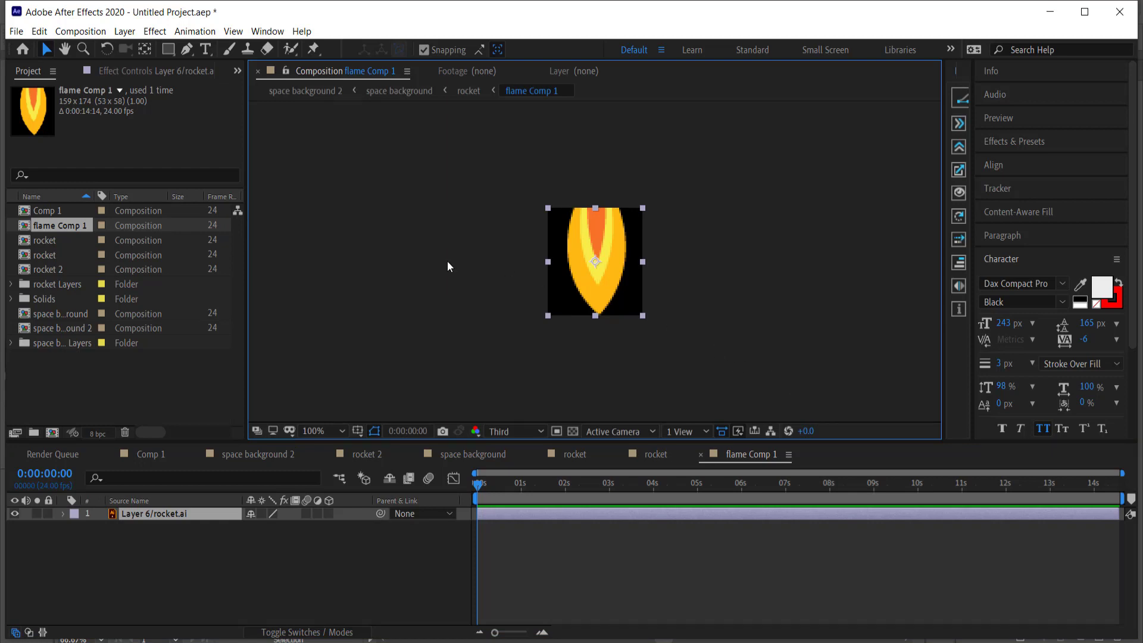
key("q")
key("ctrl+grave")
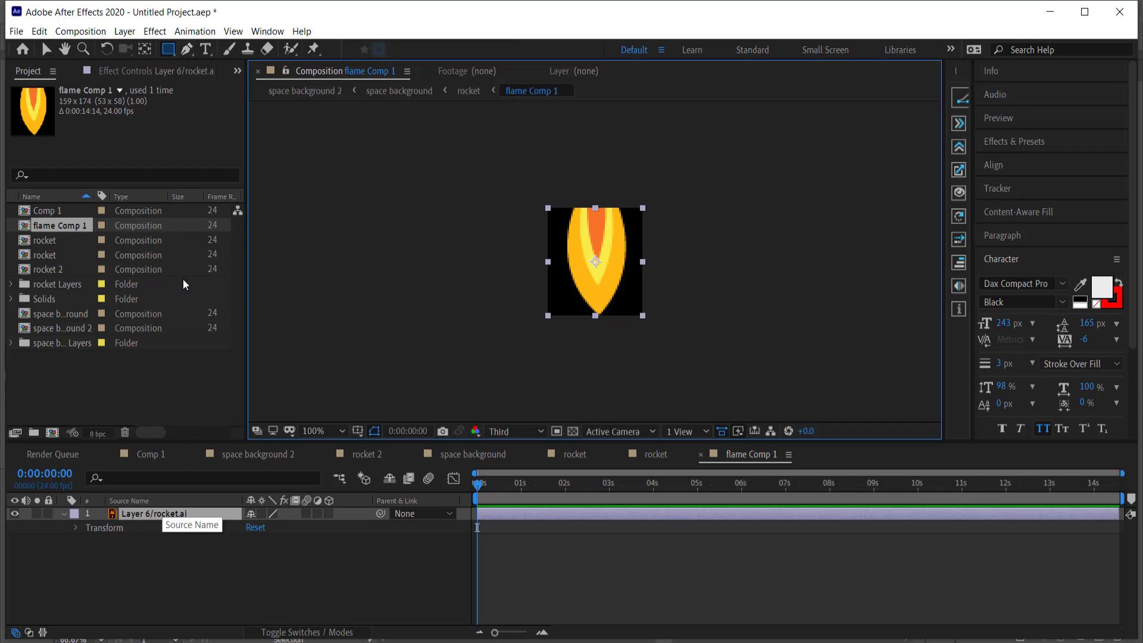
left_click_drag(535, 188, 652, 274)
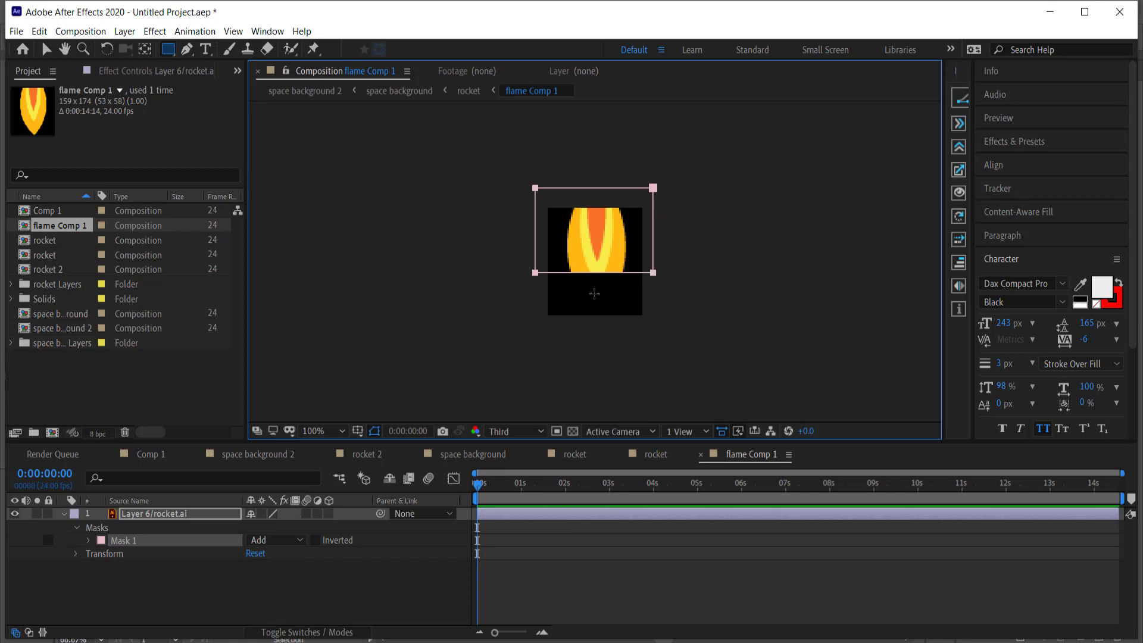
Step: Set the flame mask's feather to 0 pixels horizontally and 100 pixels vertically
left_click(88, 540)
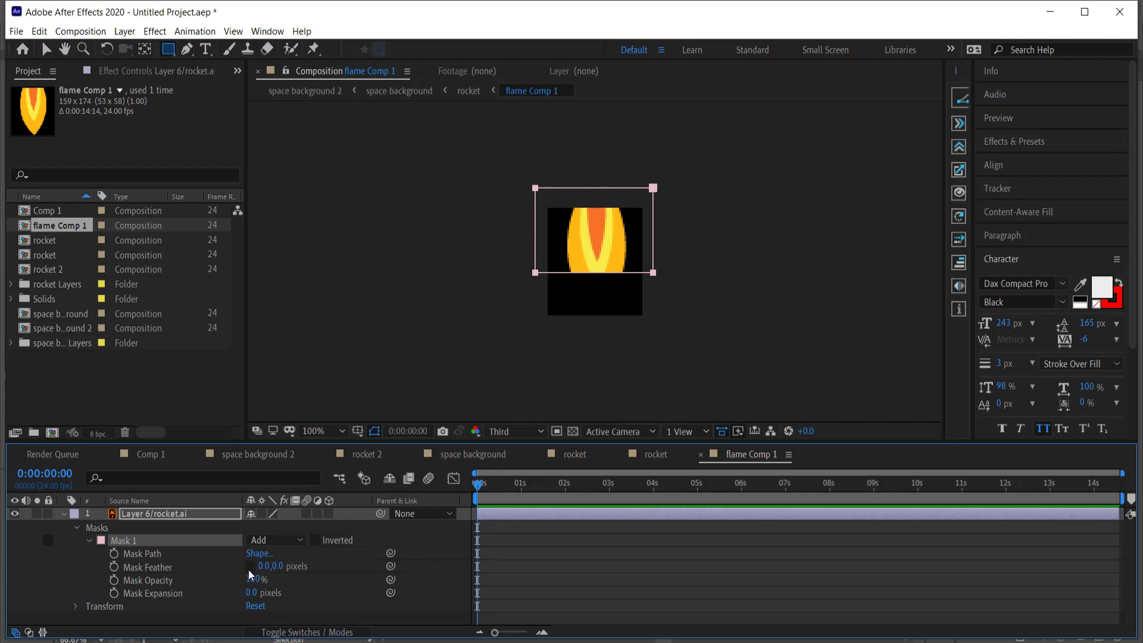
left_click(279, 565)
key("Return")
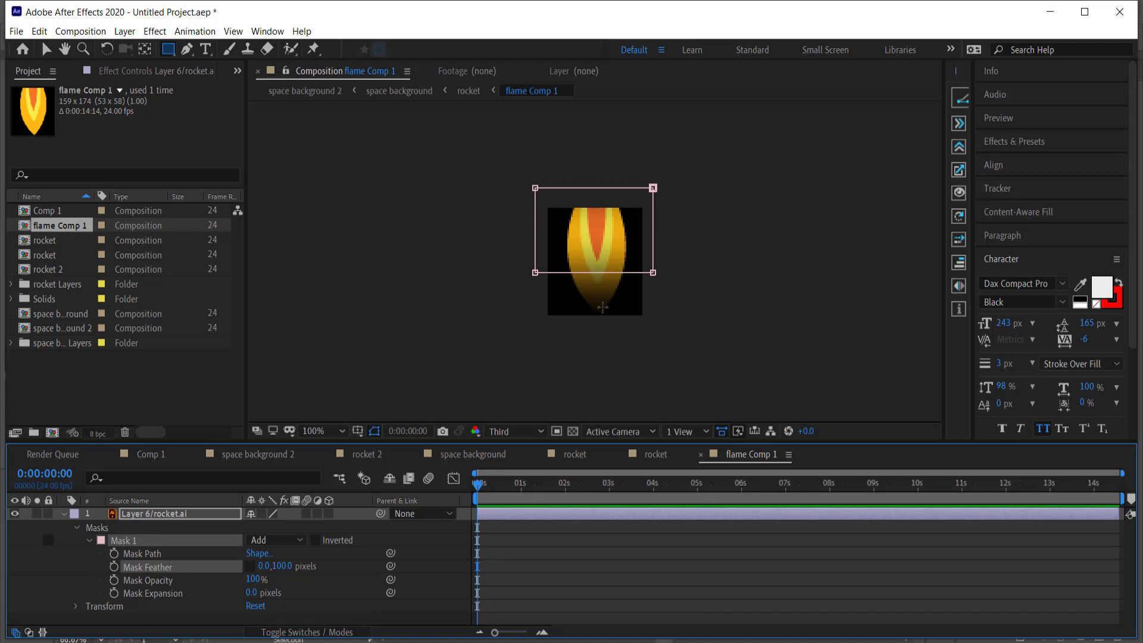
Step: Keyframe the Mask Path at frame 0, and at frame 10 raise the mask's bottom edge to shorten the flame
left_click(114, 553)
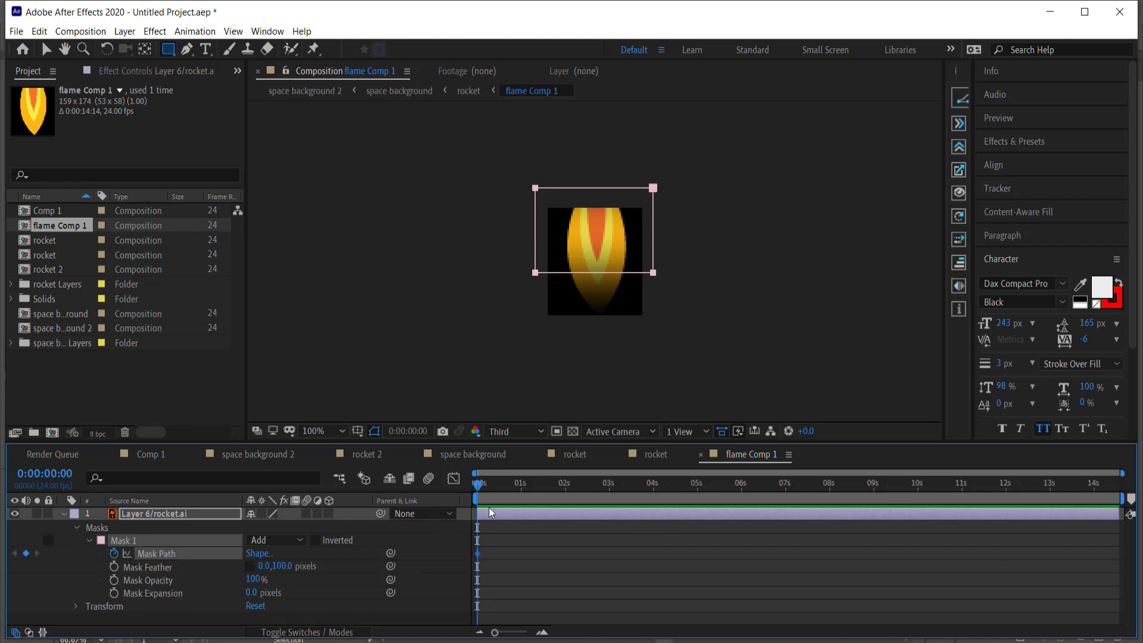
scroll(500, 564, "up", 5)
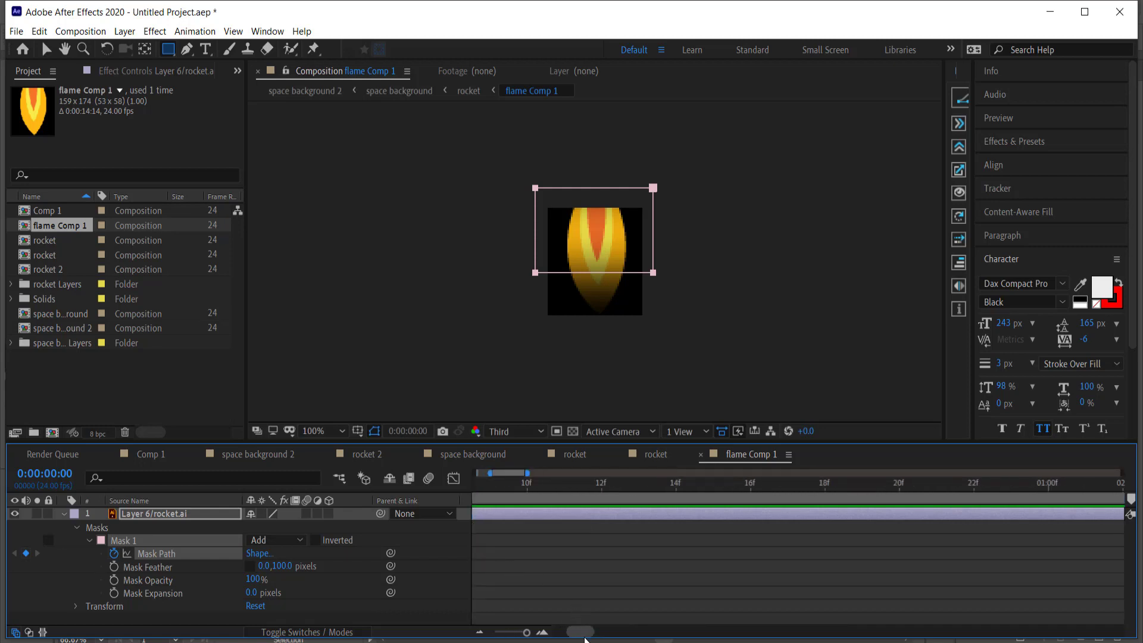
left_click_drag(580, 631, 567, 631)
left_click_drag(483, 492, 848, 505)
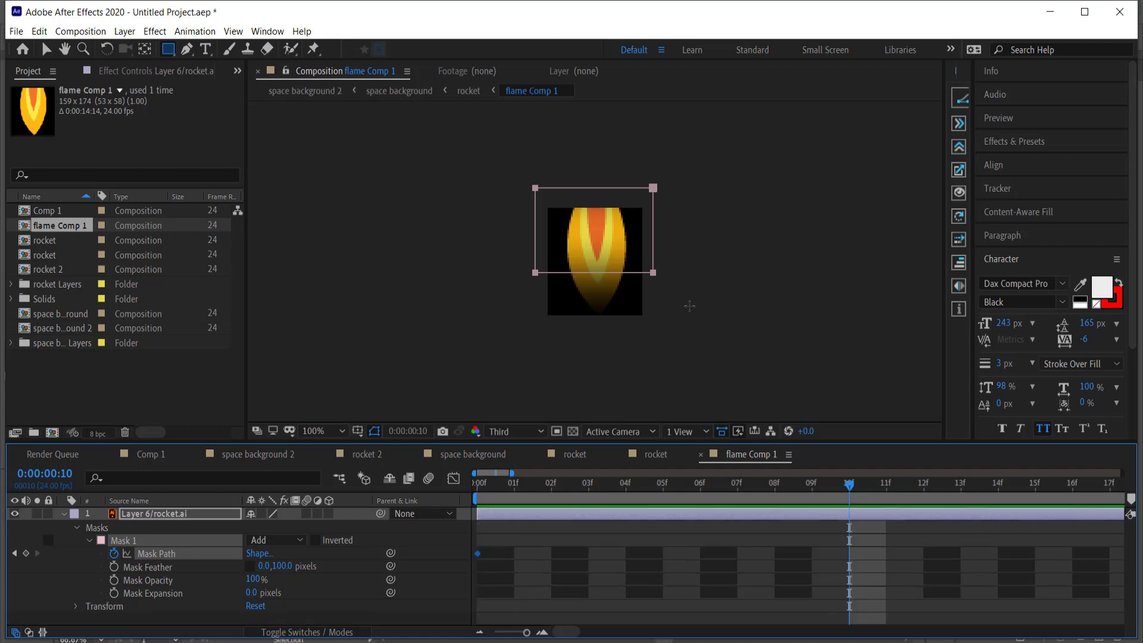
key("v")
left_click_drag(693, 256, 542, 242)
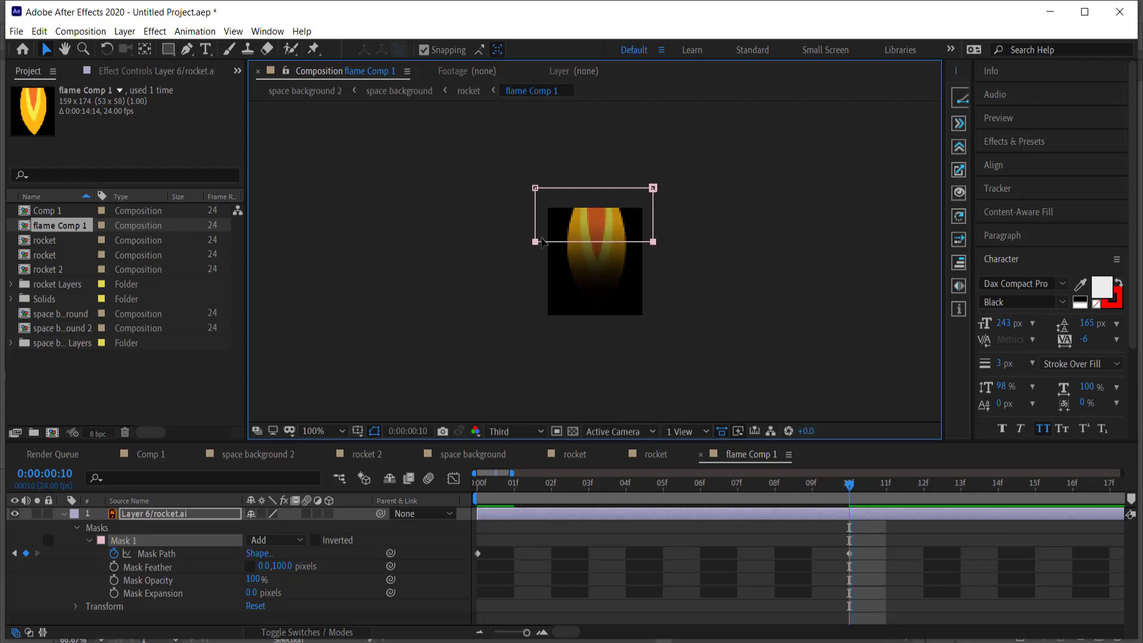
Step: At frame 20, lower the mask's bottom edge near the flame's tip to add a longer-flame Mask Path keyframe
key("minus")
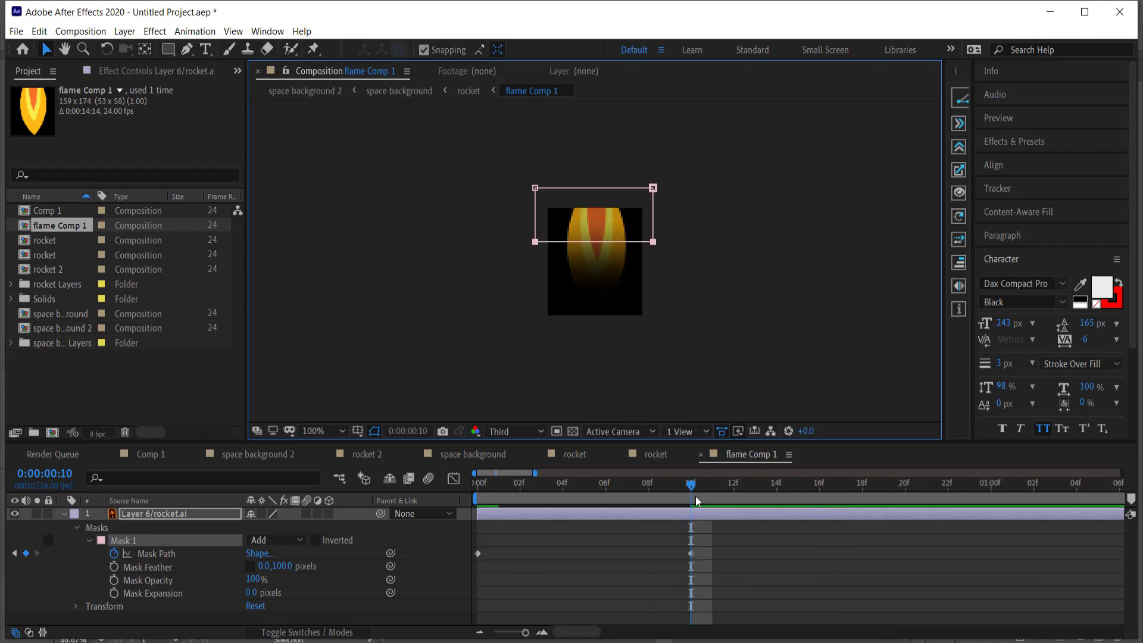
left_click_drag(691, 489, 905, 495)
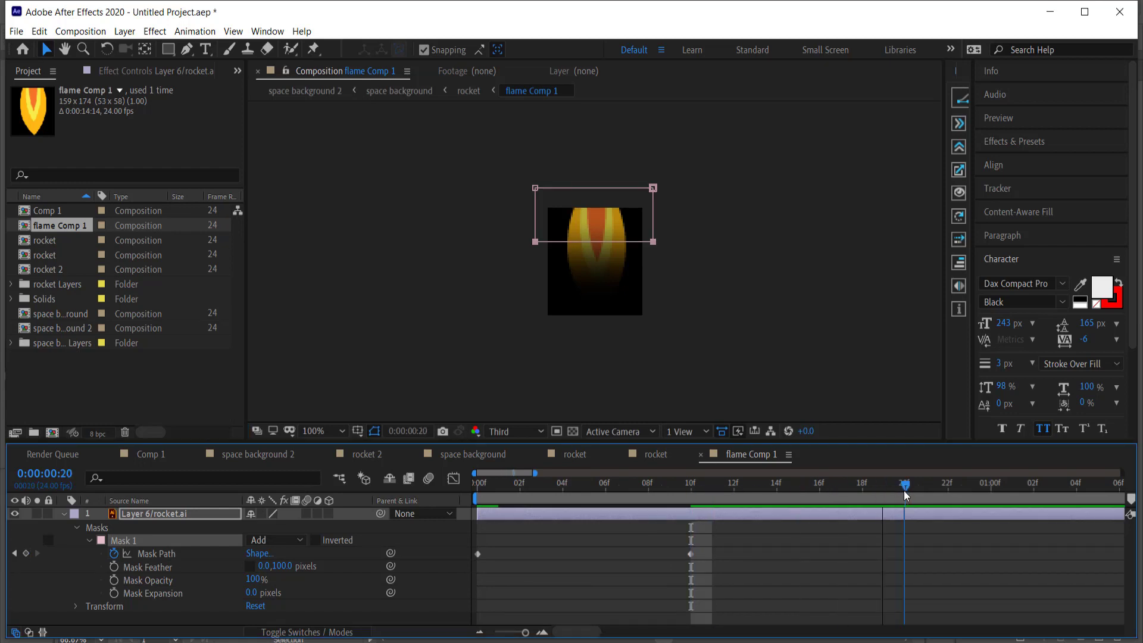
left_click_drag(683, 234, 534, 294)
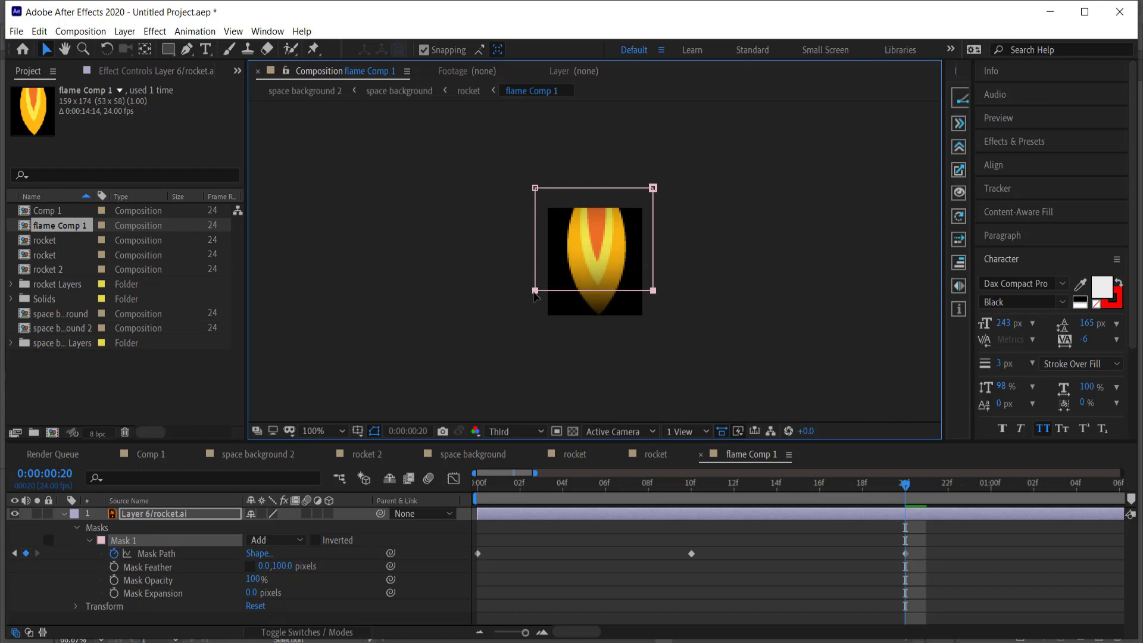
Step: At 0:00:01:10, raise the mask's bottom edge to about the middle of the flame for another Mask Path keyframe
left_click(1012, 484)
left_click_drag(1053, 498, 1089, 500)
left_click_drag(653, 292, 655, 259)
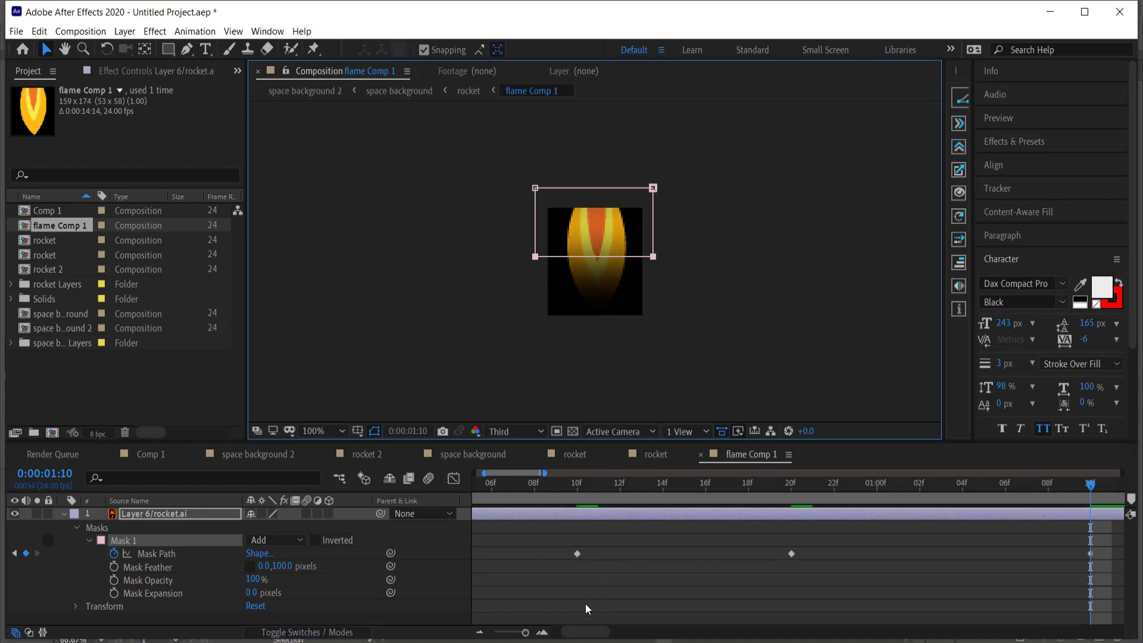
left_click_drag(582, 631, 596, 632)
scroll(673, 552, "down", 3)
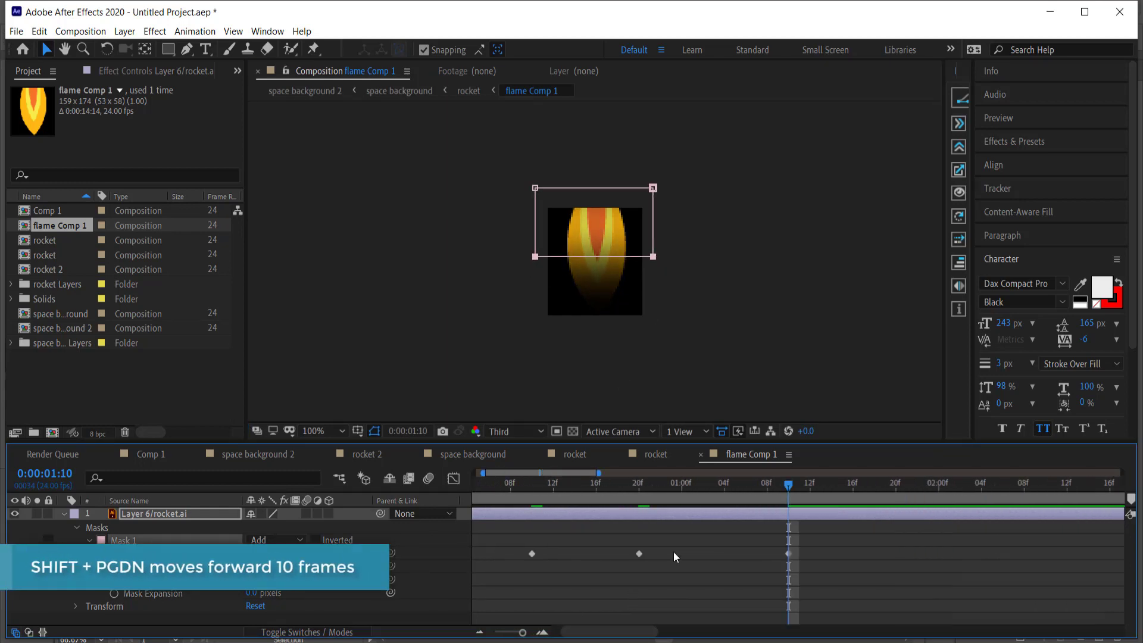
Step: Add Mask Path keyframes by lowering the mask's bottom edge at 0:00:01:21 and raising it at 0:00:02:07
left_click_drag(686, 484, 748, 495)
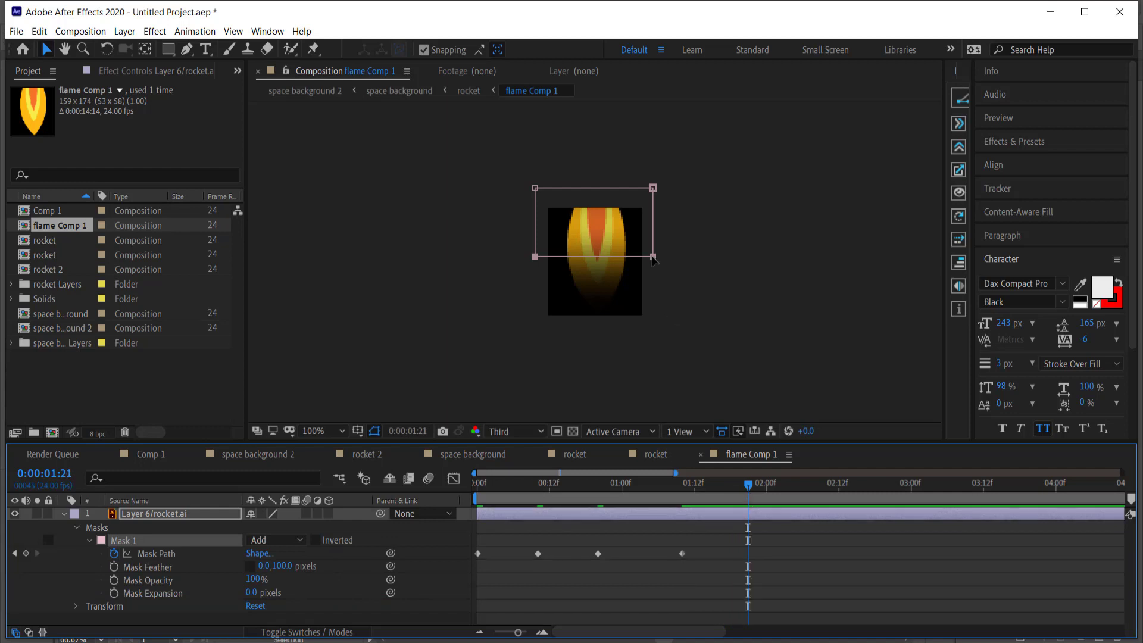
left_click_drag(653, 258, 653, 291)
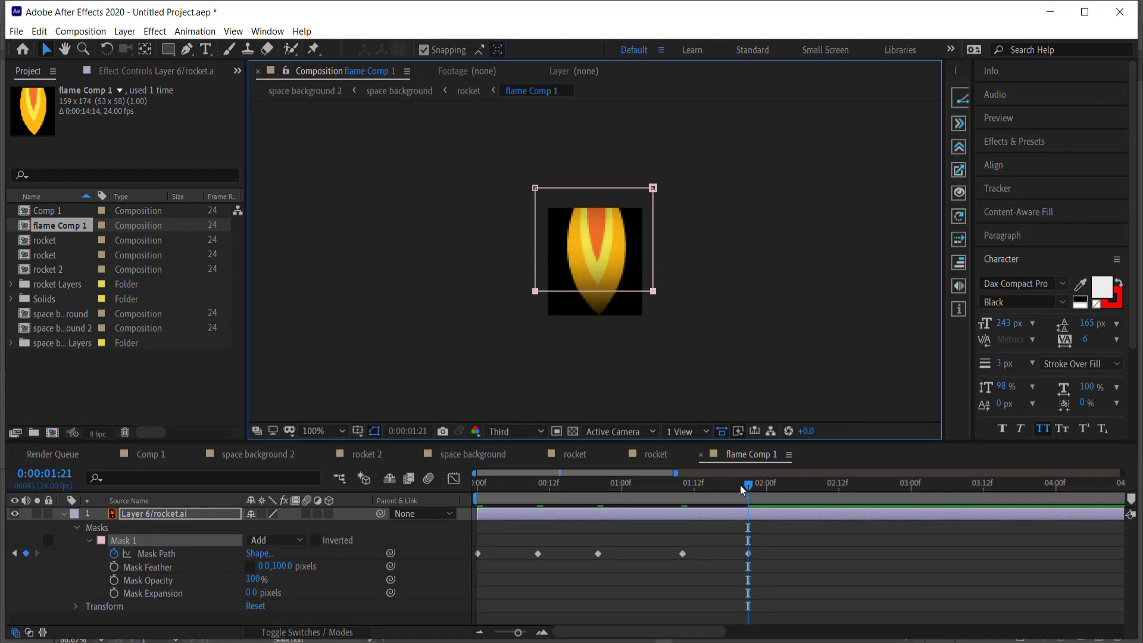
left_click_drag(750, 492, 816, 493)
left_click_drag(652, 291, 655, 258)
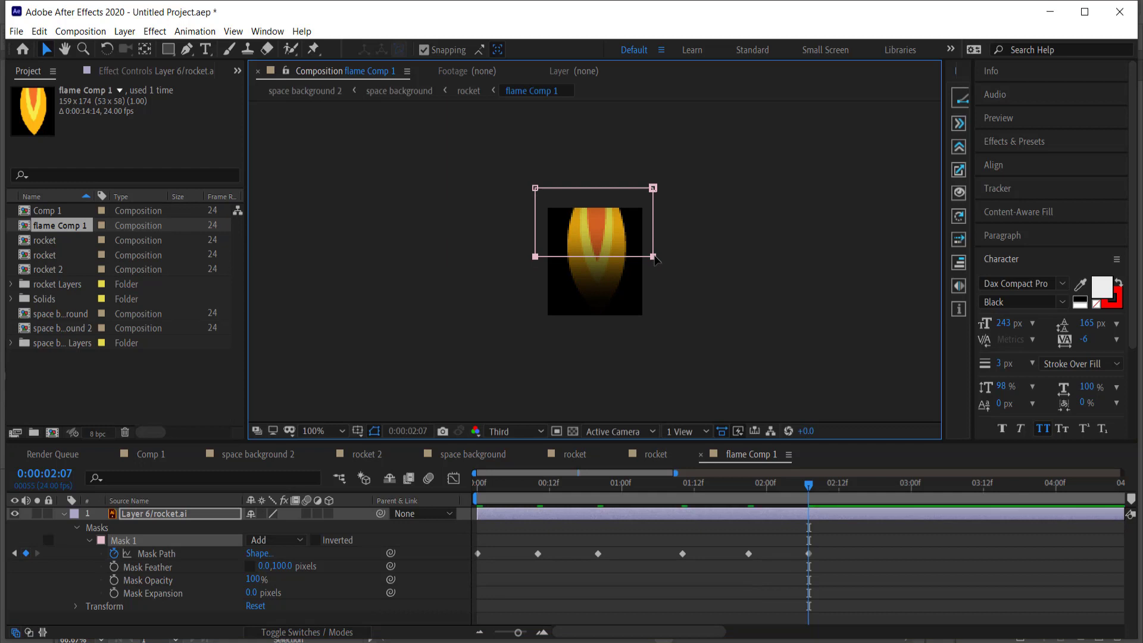
Step: Continue the flicker with a lowered mask bottom edge at 0:00:02:17 and a raised one at 0:00:03:03
key("shift+Page_Down")
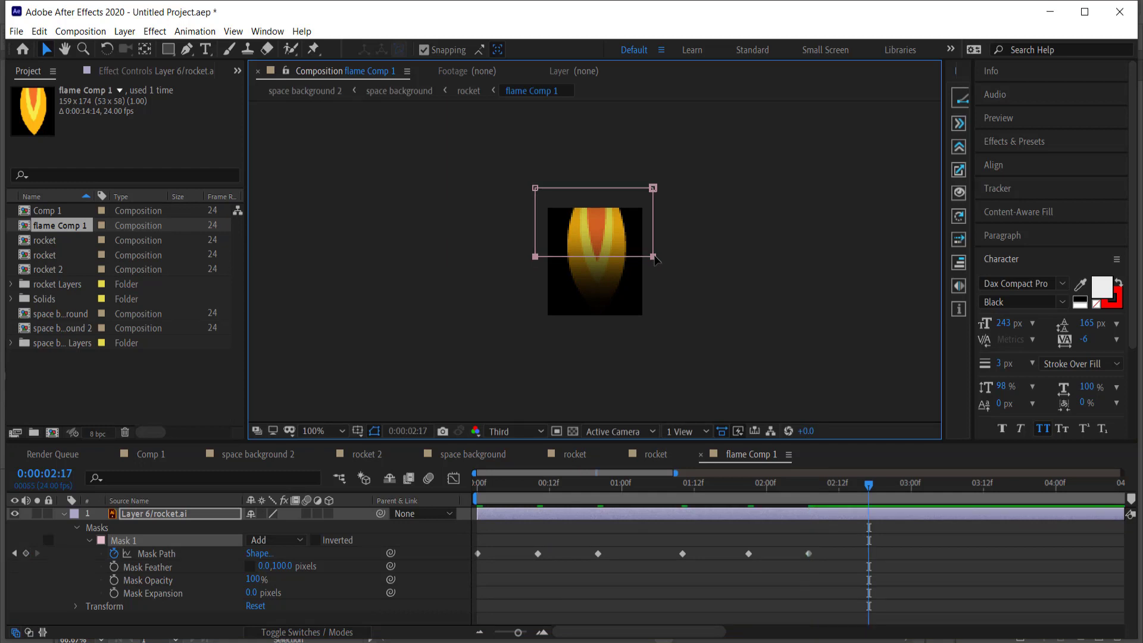
left_click_drag(653, 258, 653, 295)
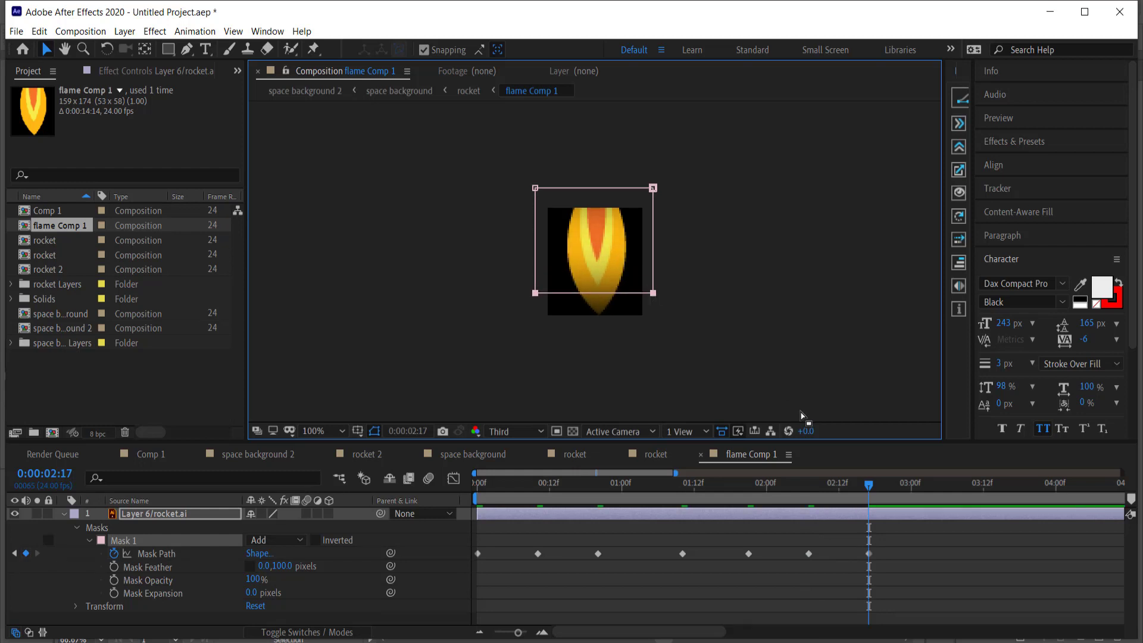
key("shift+Page_Down")
left_click_drag(654, 293, 654, 247)
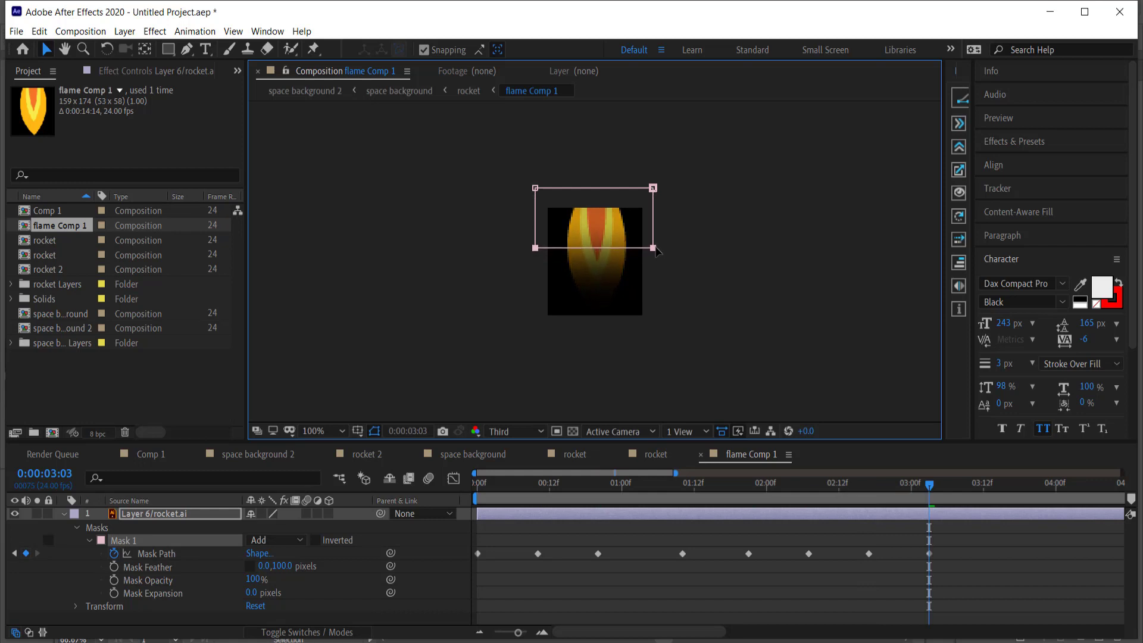
Step: Play the flame mask animation from the start to check the speed of its flicker
scroll(860, 591, "down", 1)
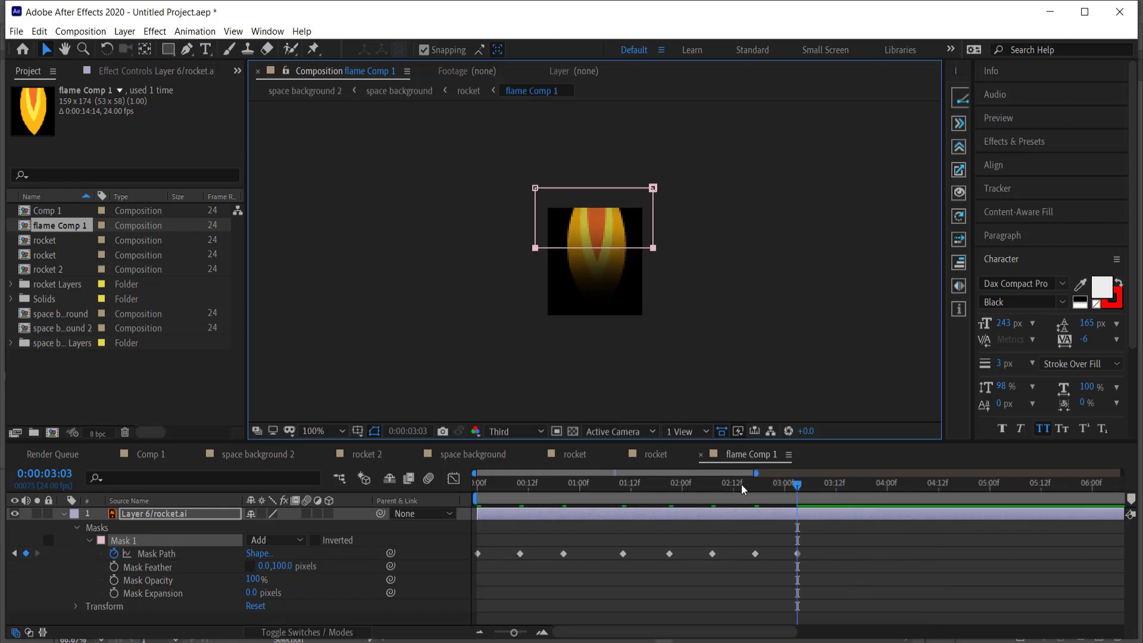
key("space")
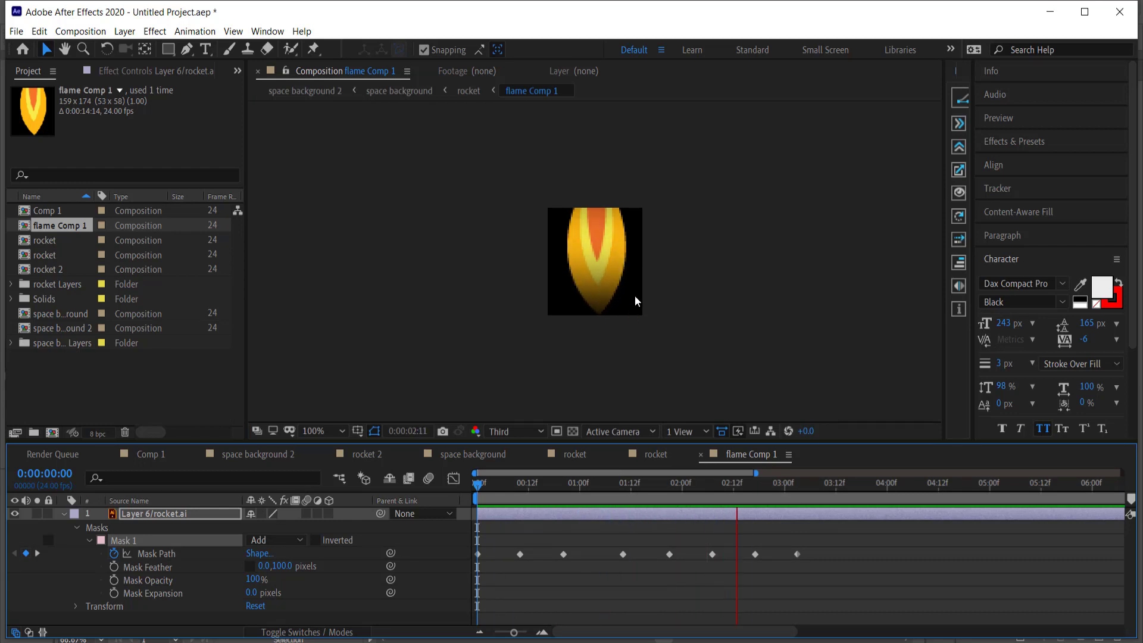
key("space")
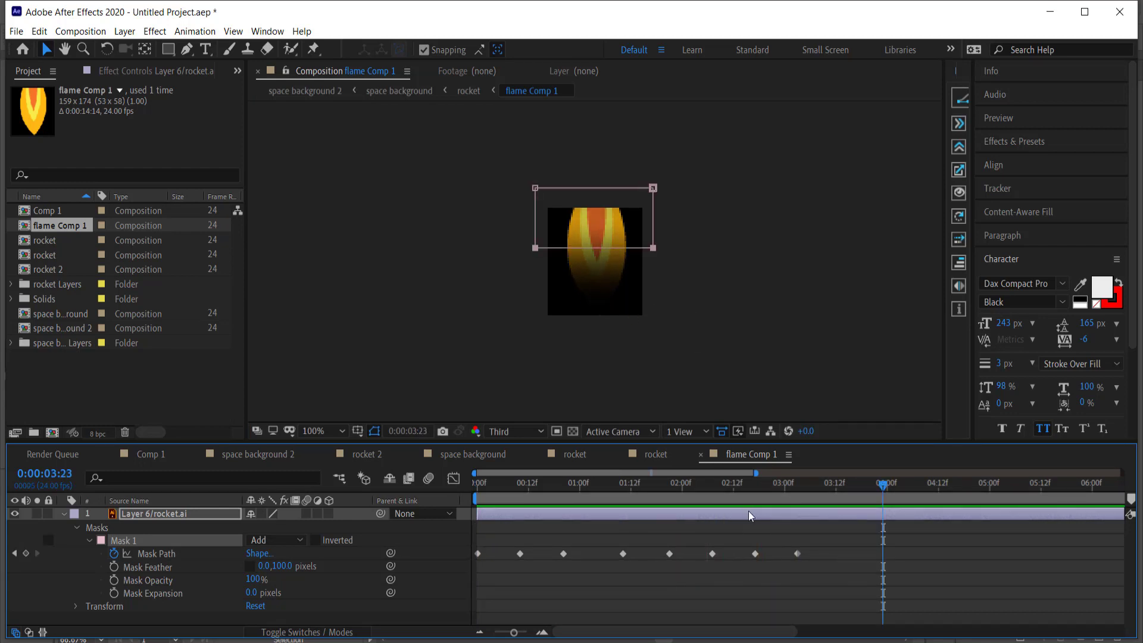
Step: Compress all Mask Path keyframes proportionally until the last one sits at about one second, previewing the faster flicker
left_click_drag(828, 538, 402, 589)
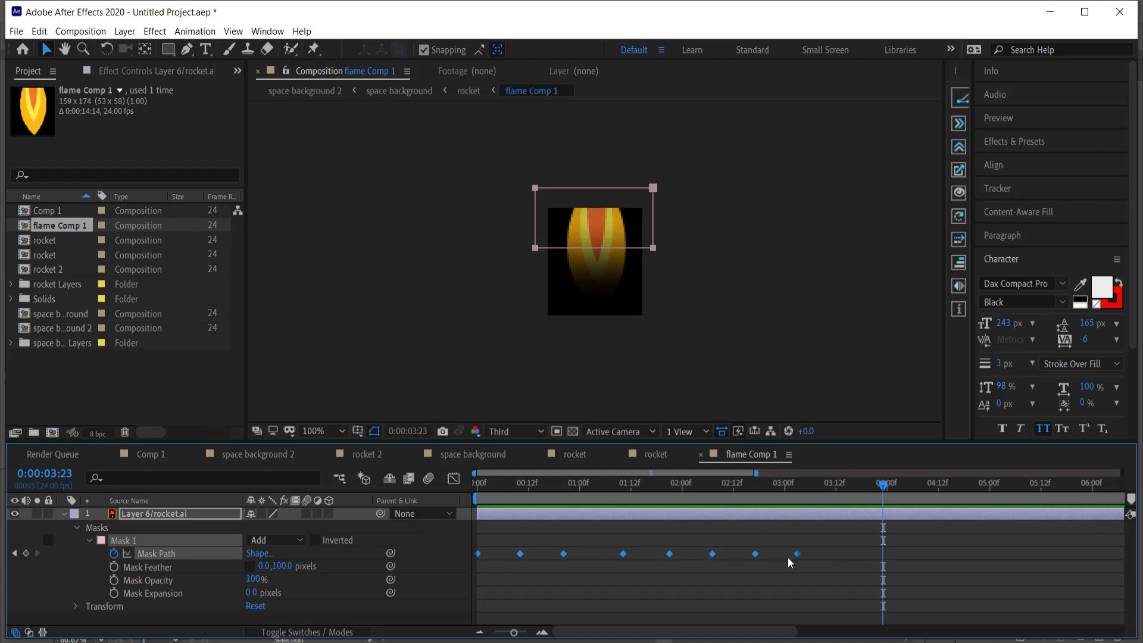
left_click_drag(798, 556, 627, 556)
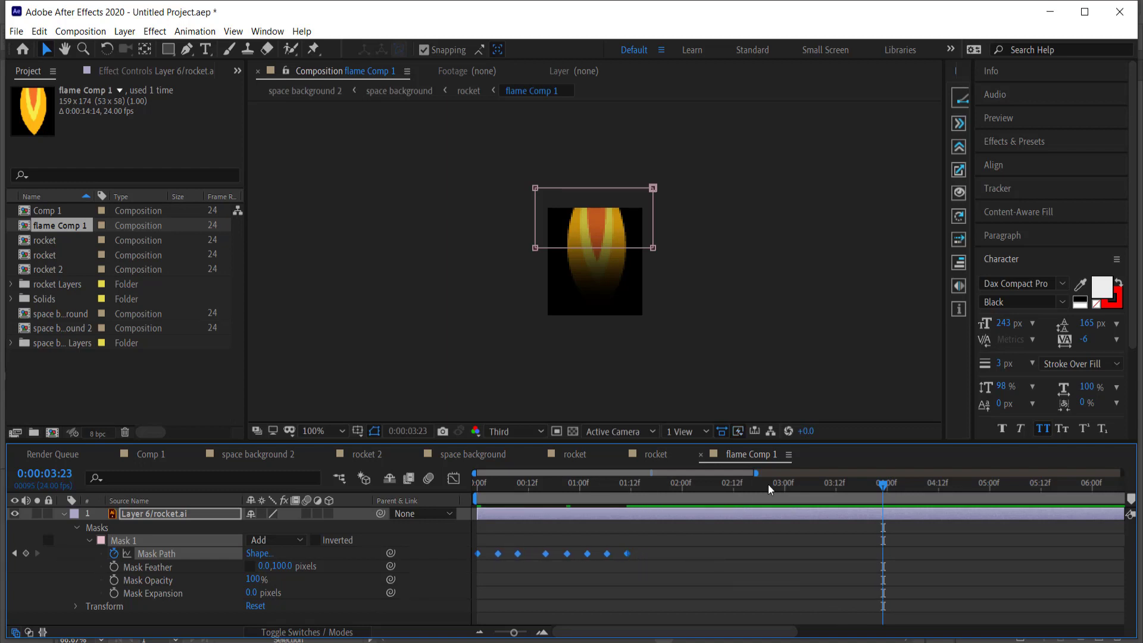
left_click(879, 483)
left_click(731, 208)
key("space")
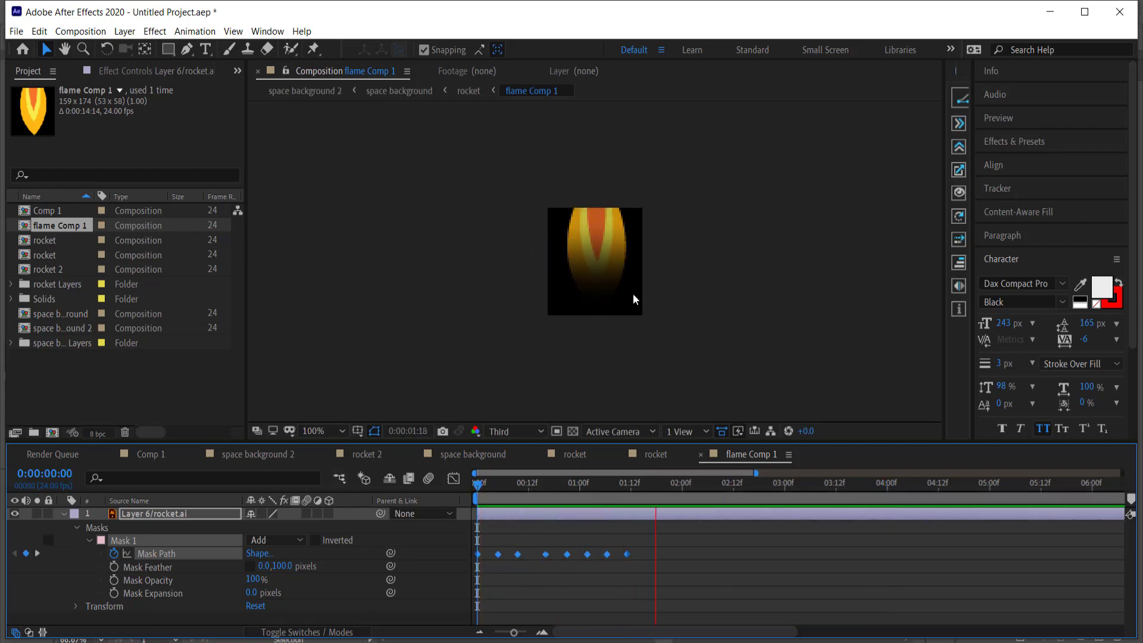
key("space")
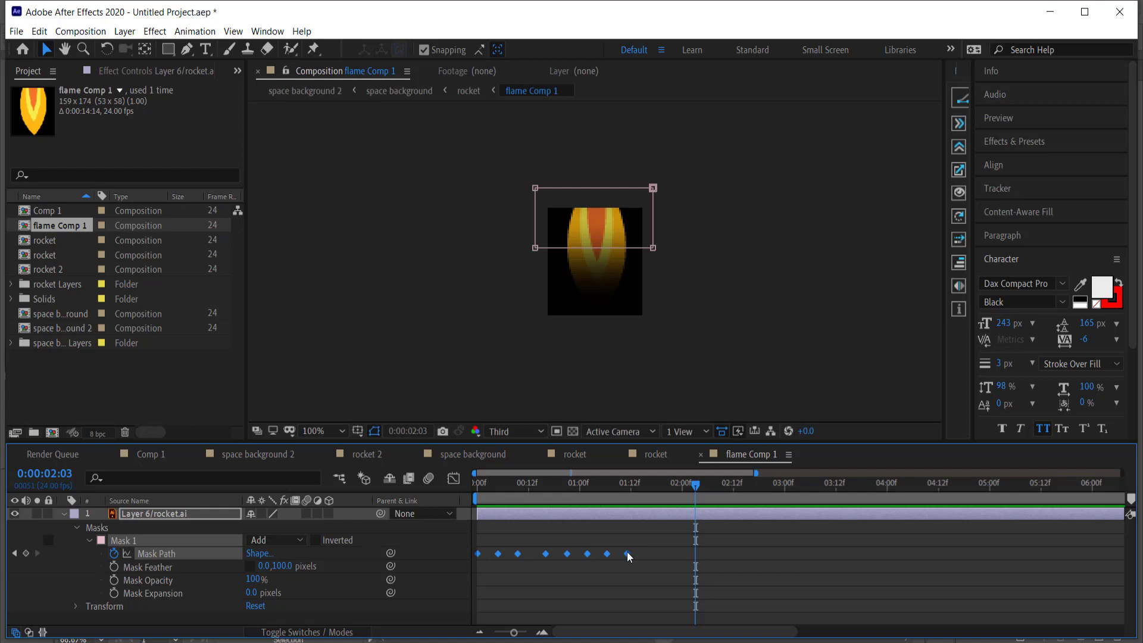
left_click_drag(627, 554, 576, 553)
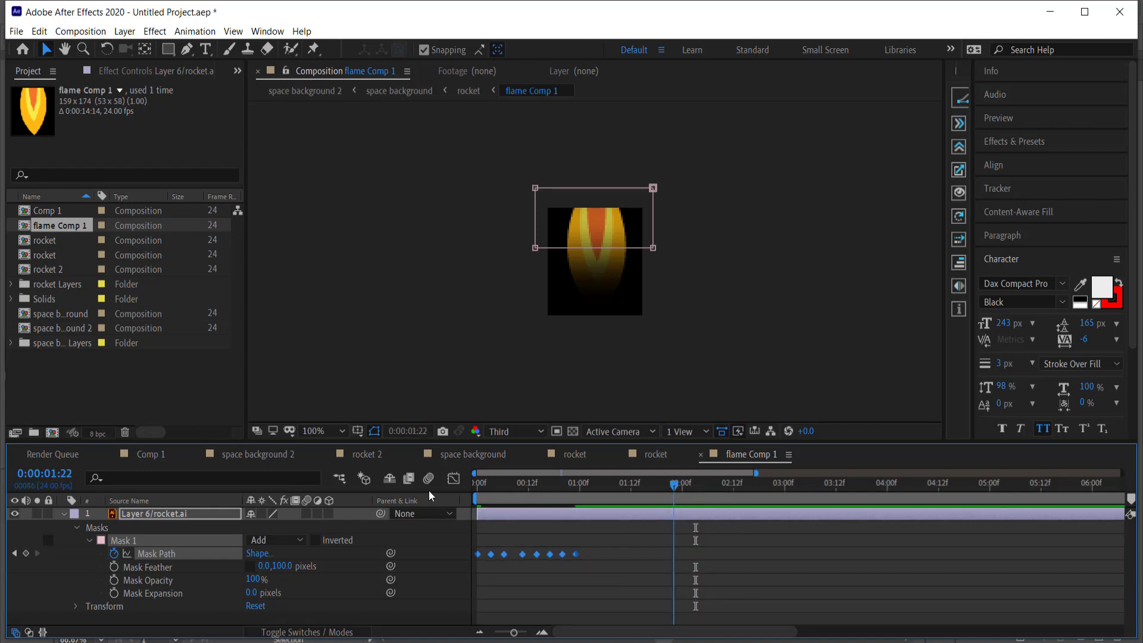
key("space")
Step: Copy the compressed set of Mask Path keyframes and paste it directly after the existing ones
left_click(595, 578)
left_click_drag(476, 585, 619, 546)
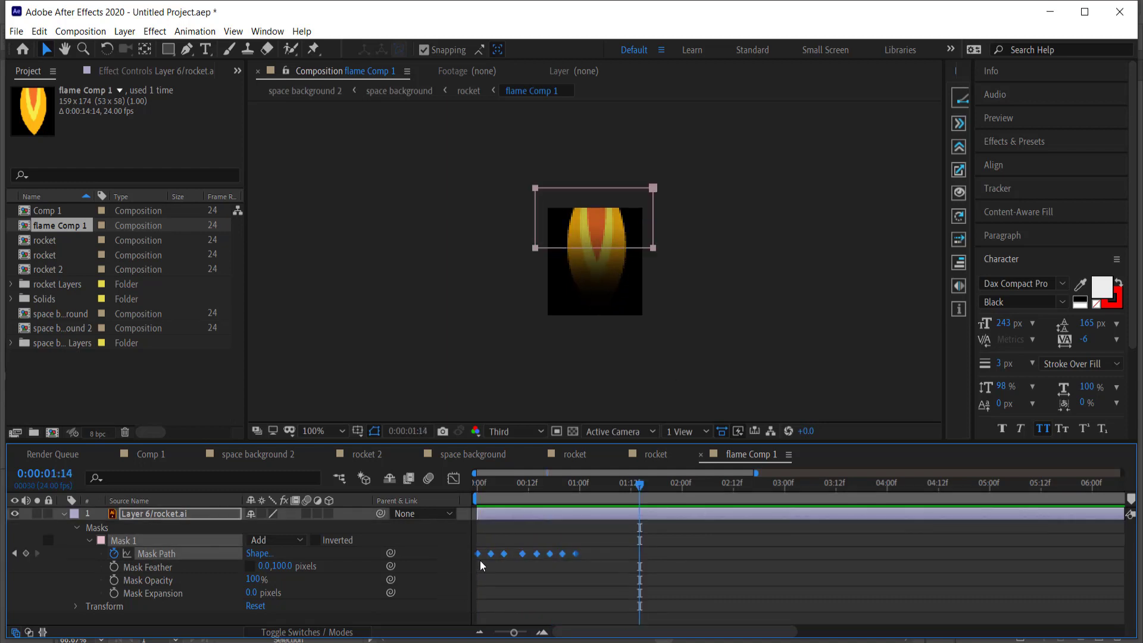
mouse_move(637, 486)
left_mouse_down()
mouse_move(578, 487)
mouse_move(634, 487)
left_mouse_up()
key("ctrl+v")
Step: Copy both sets of Mask Path keyframes, paste them at 0:00:02:02, and nudge the pasted keyframes slightly later
left_click_drag(722, 534, 476, 565)
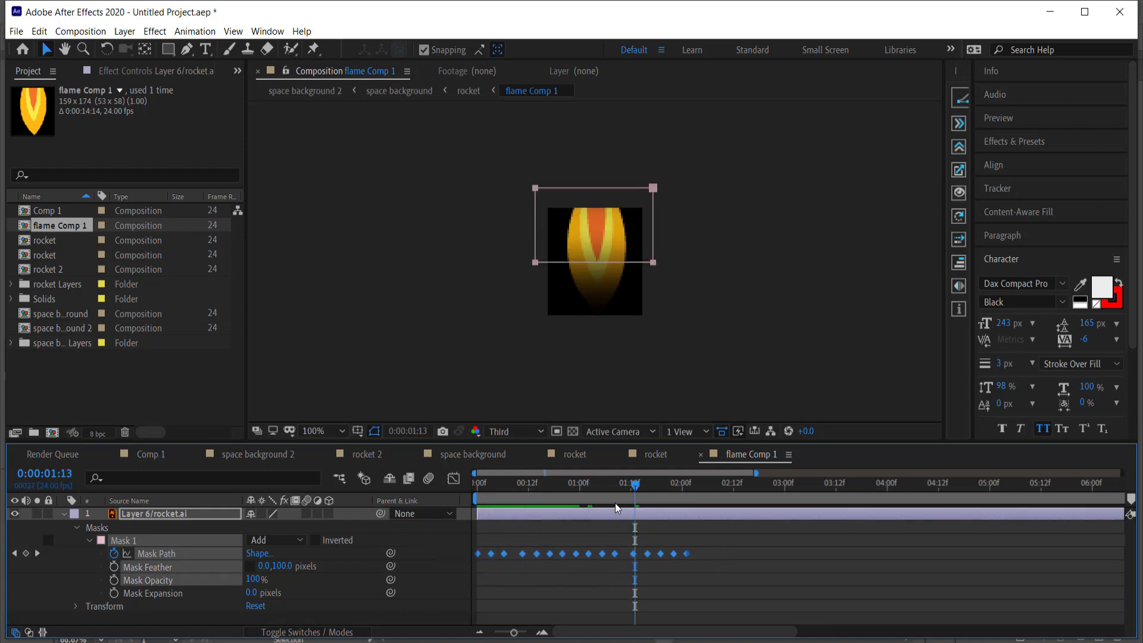
left_click_drag(636, 489, 690, 488)
key("ctrl+v")
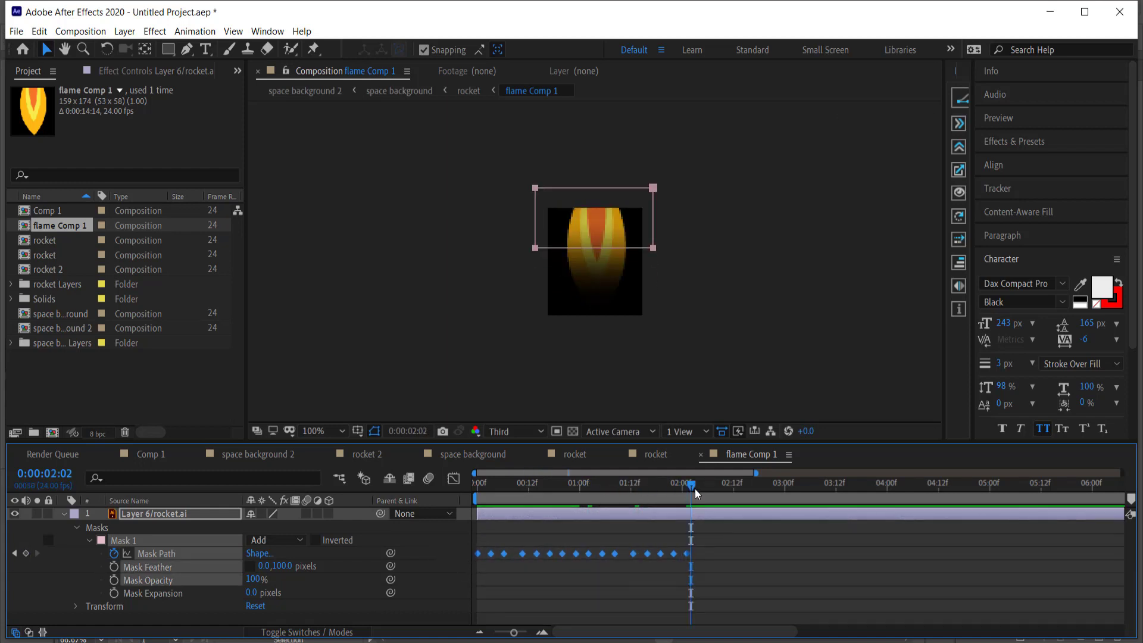
left_click_drag(692, 557, 697, 558)
Step: Paste another copy of the Mask Path keyframes at 0:00:04:06 and preview the extended flame flicker
left_click_drag(922, 539, 692, 566)
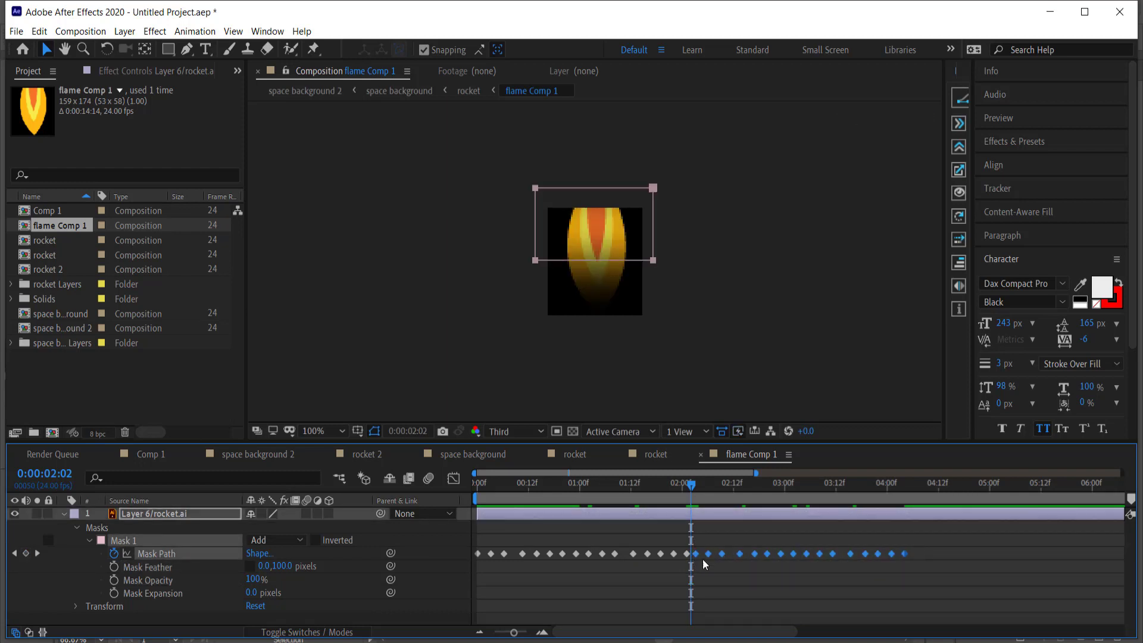
left_click_drag(689, 485, 912, 503)
key("ctrl+v")
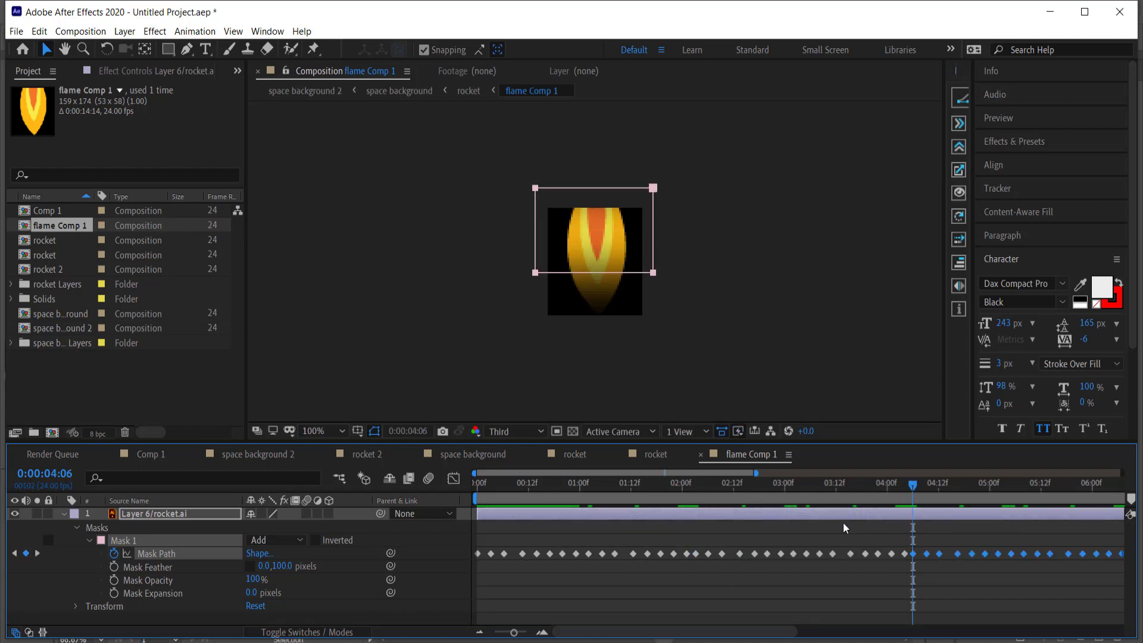
key("minus")
key("space")
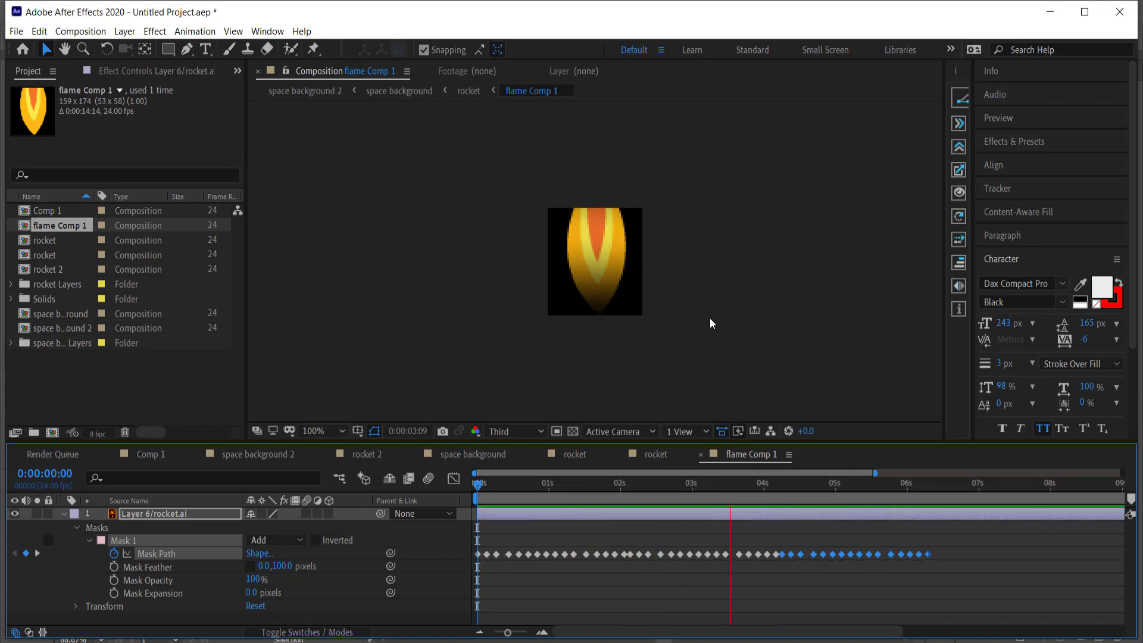
Step: Preview the rocket's flame in the space background composition, then inspect it up close on the first frame
left_click(471, 453)
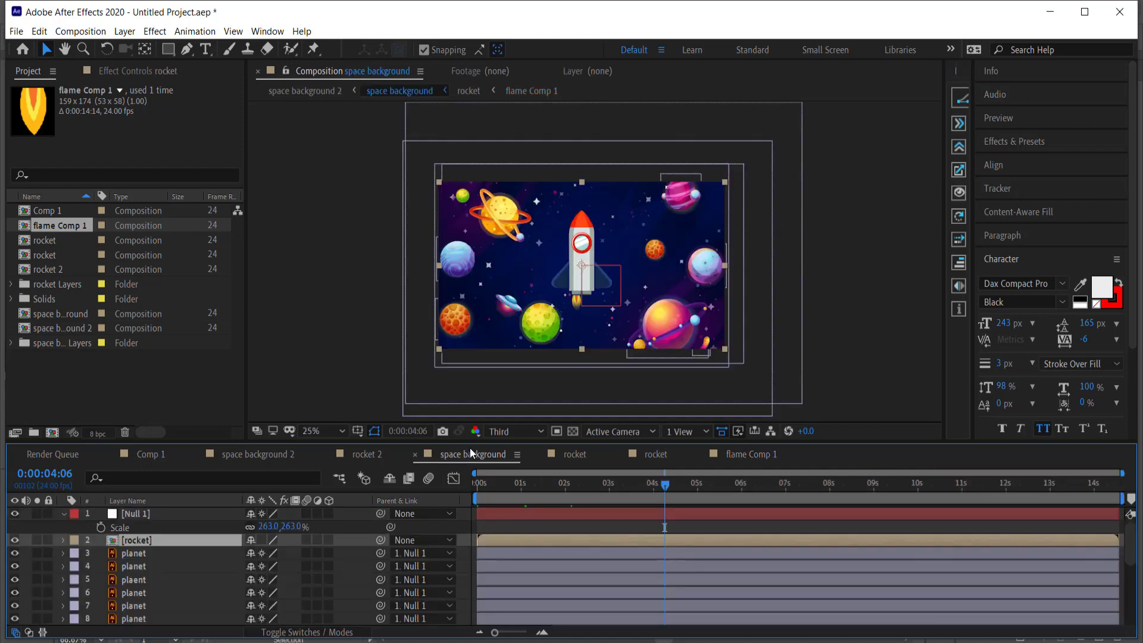
key("space")
scroll(587, 320, "up", 2)
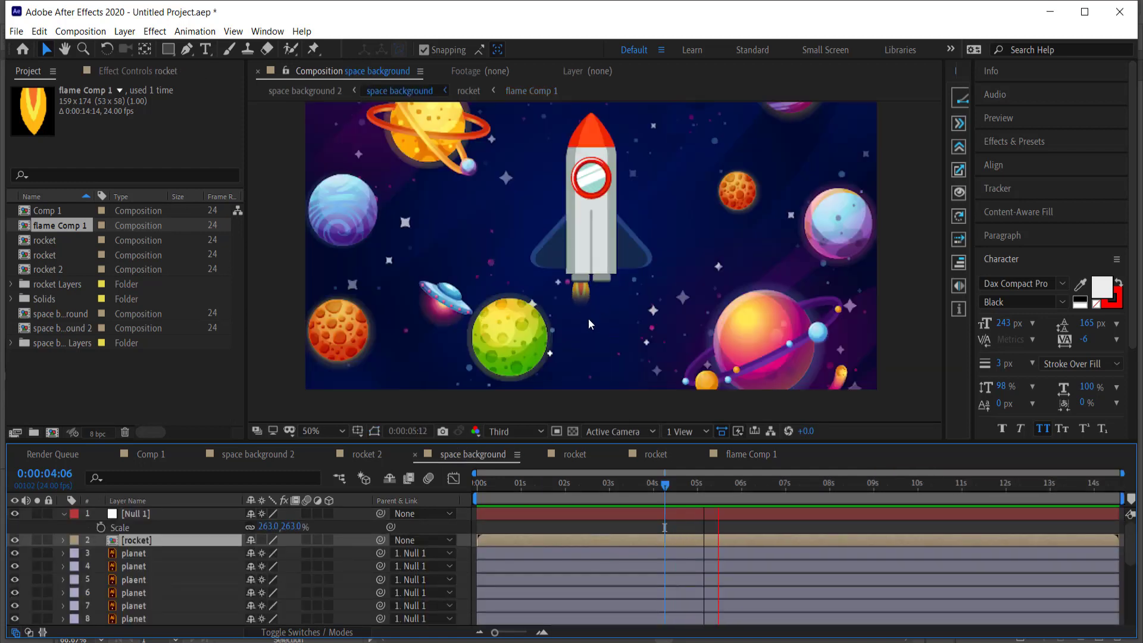
key("space")
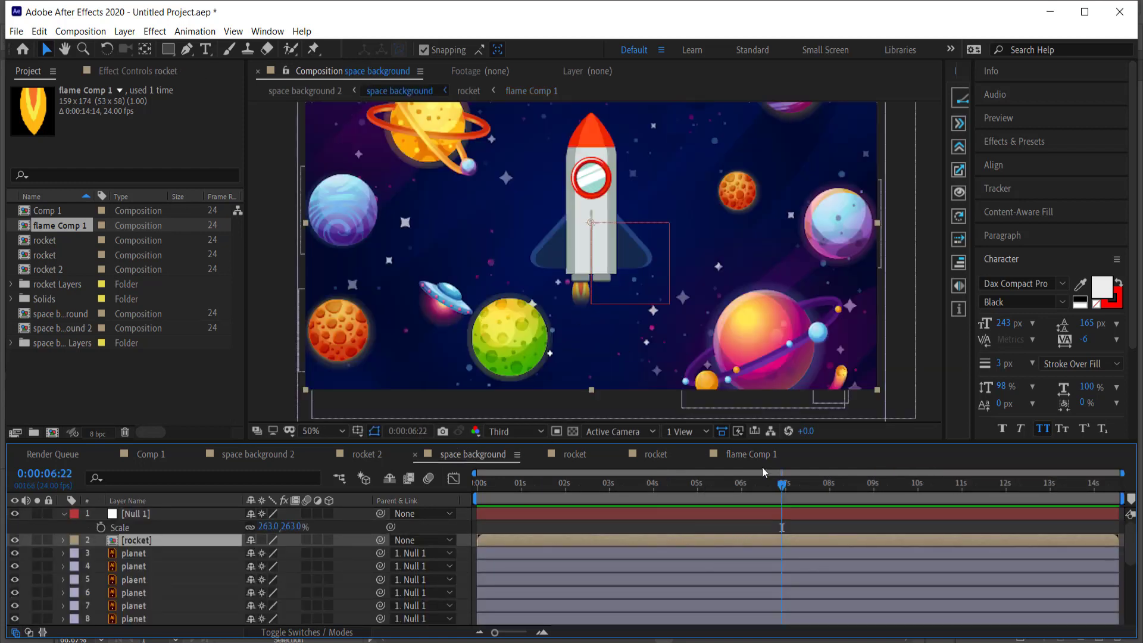
key("Home")
key("/")
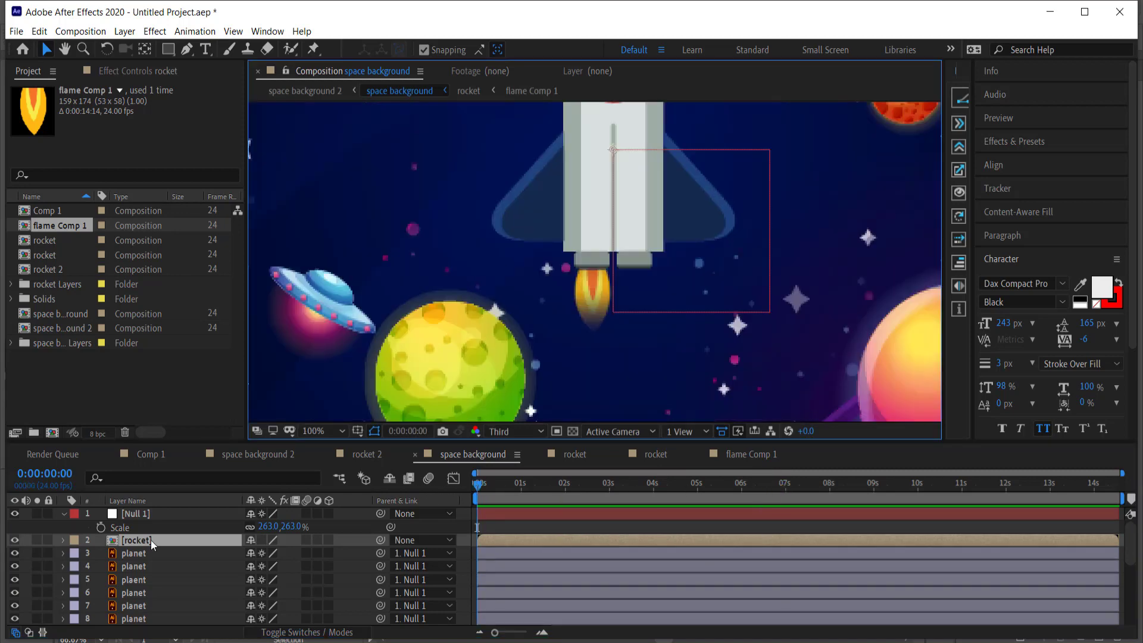
Step: In the rocket composition, stretch the flame layer vertically and reposition it directly beneath the rocket's left nozzle
left_click(574, 455)
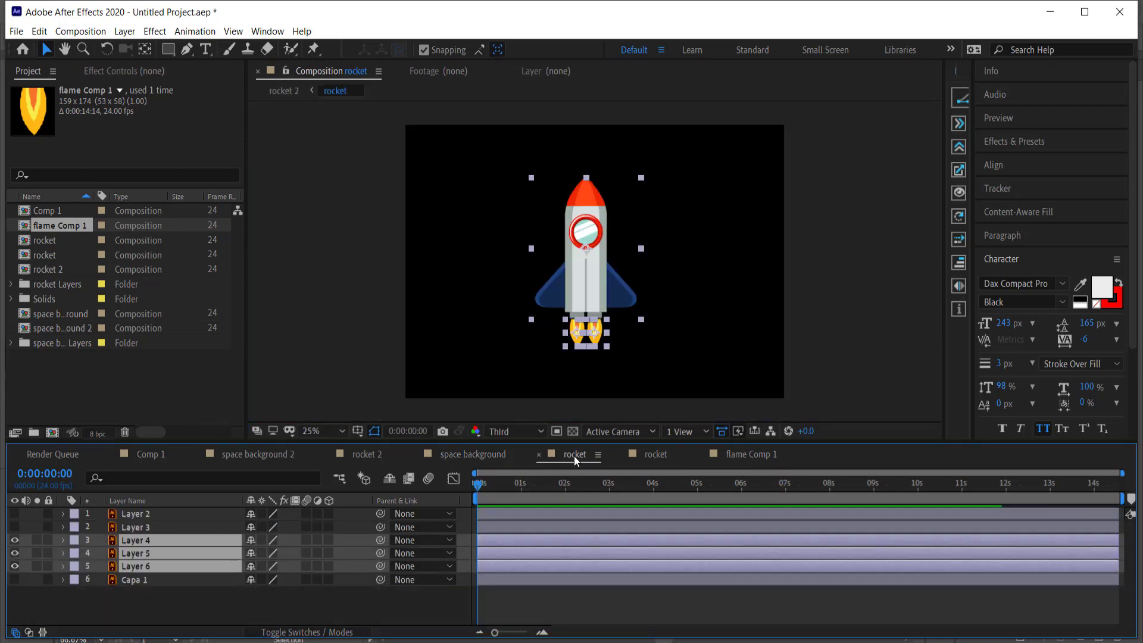
left_click(649, 454)
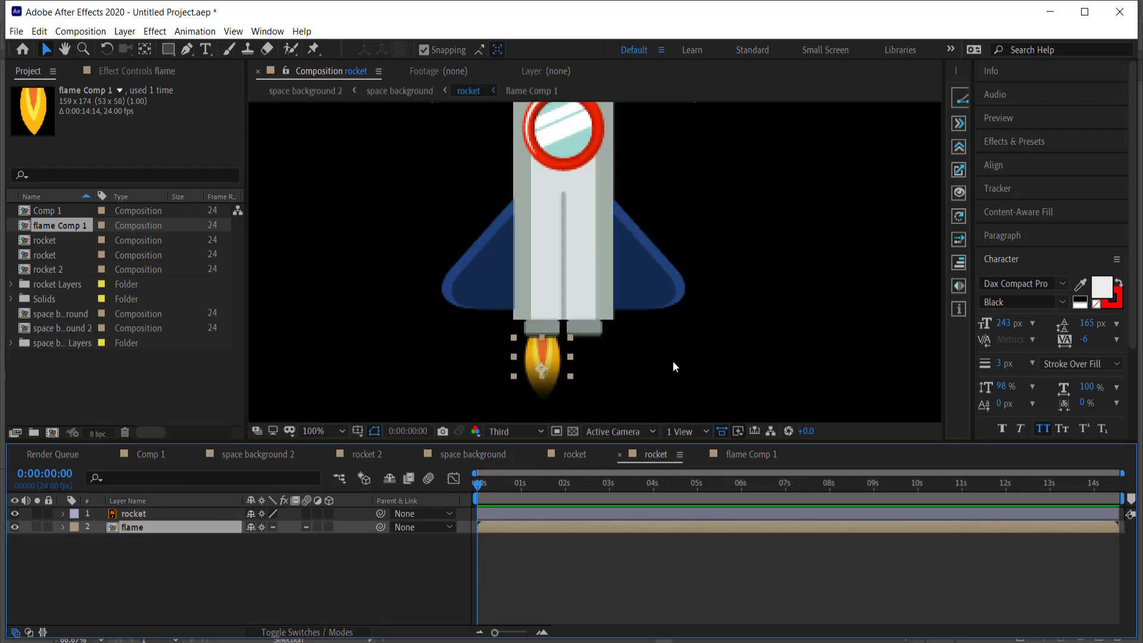
left_click_drag(541, 379, 542, 397)
scroll(676, 316, "down", 2)
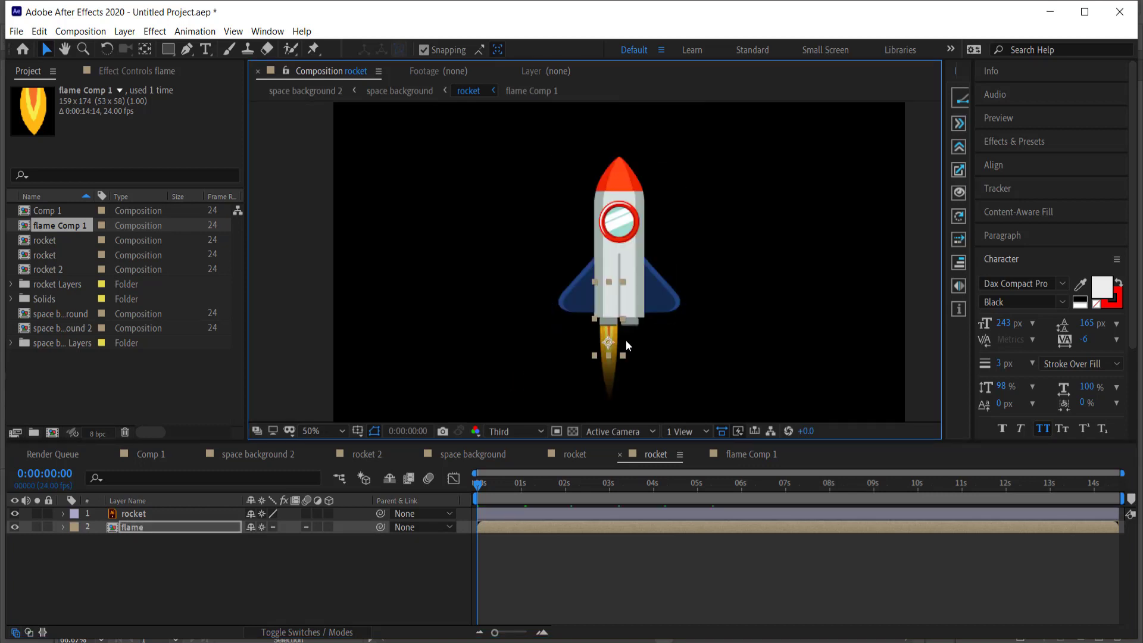
mouse_move(610, 332)
left_mouse_down()
mouse_move(608, 396)
mouse_move(610, 347)
left_mouse_up()
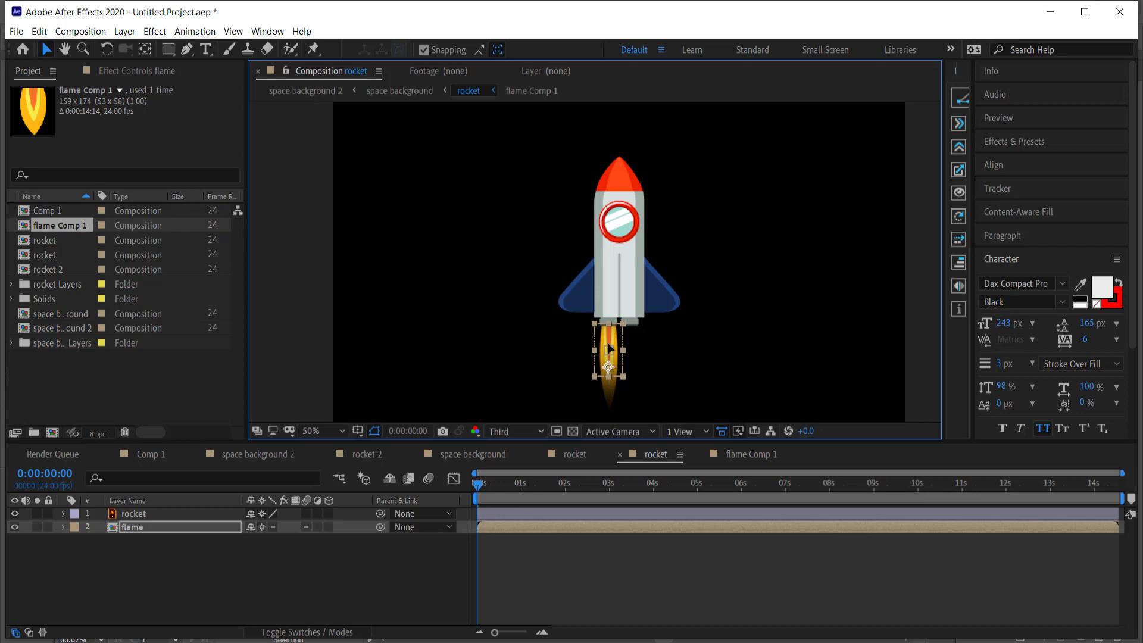
Step: Preview the lengthened flame on the rocket in the space background composition
left_click(470, 450)
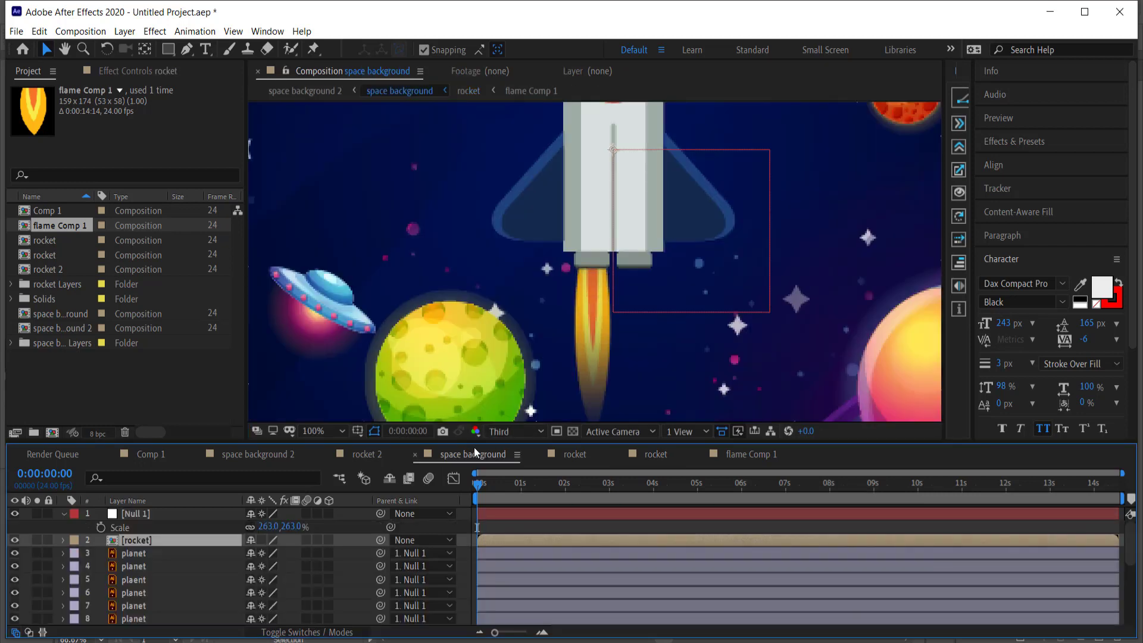
scroll(759, 274, "down", 2)
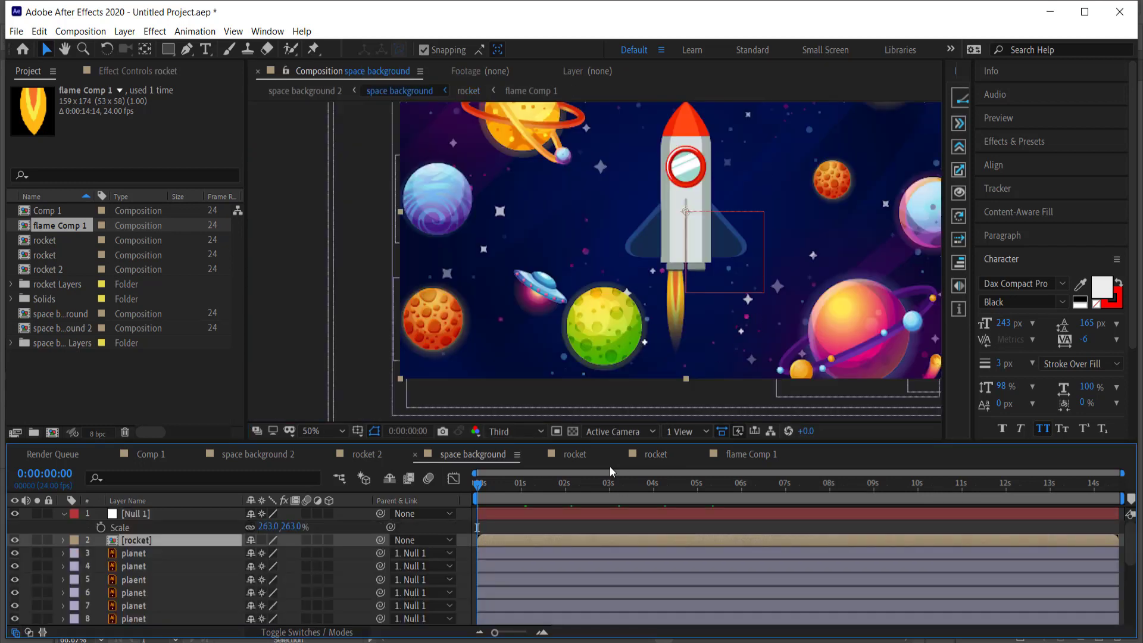
key("space")
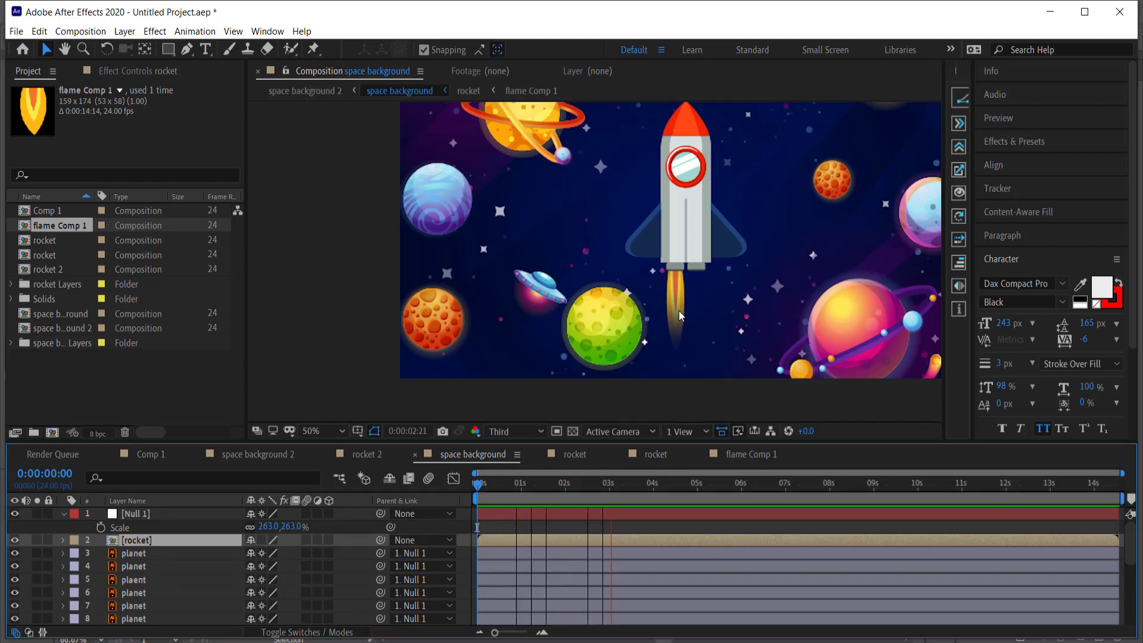
key("space")
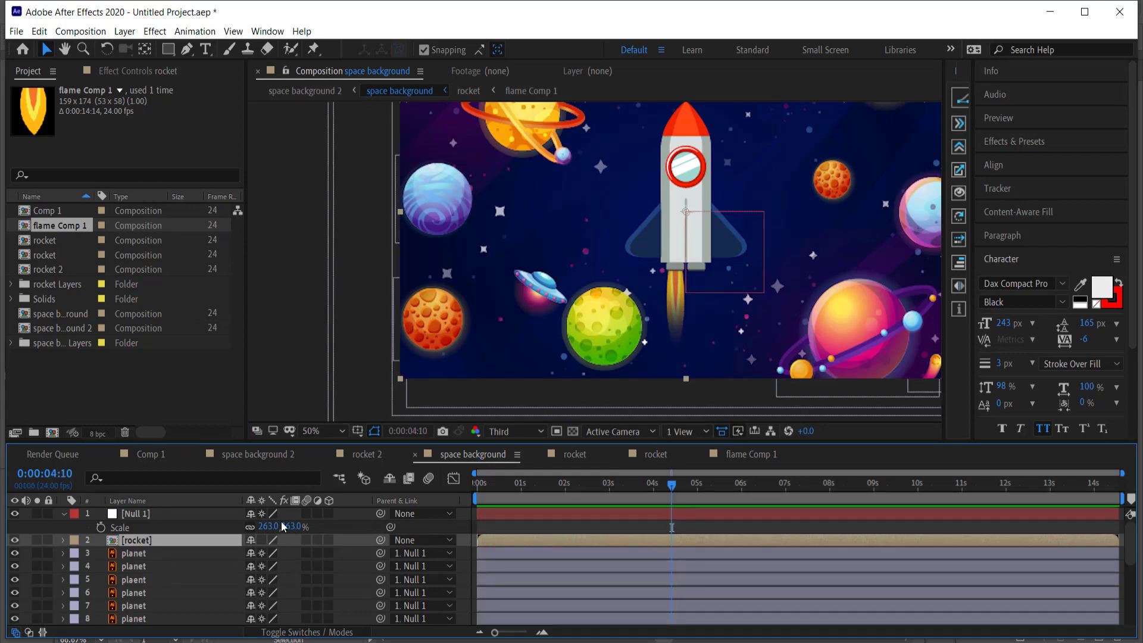
Step: Duplicate the flame layer in the rocket composition
left_click(653, 455)
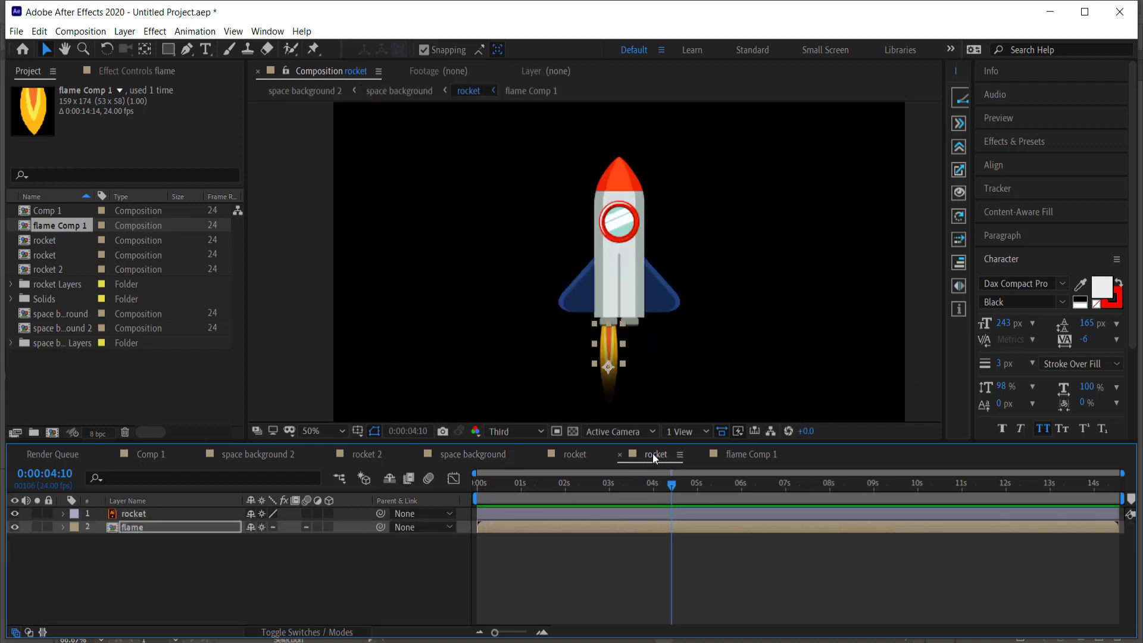
scroll(686, 319, "up", 2)
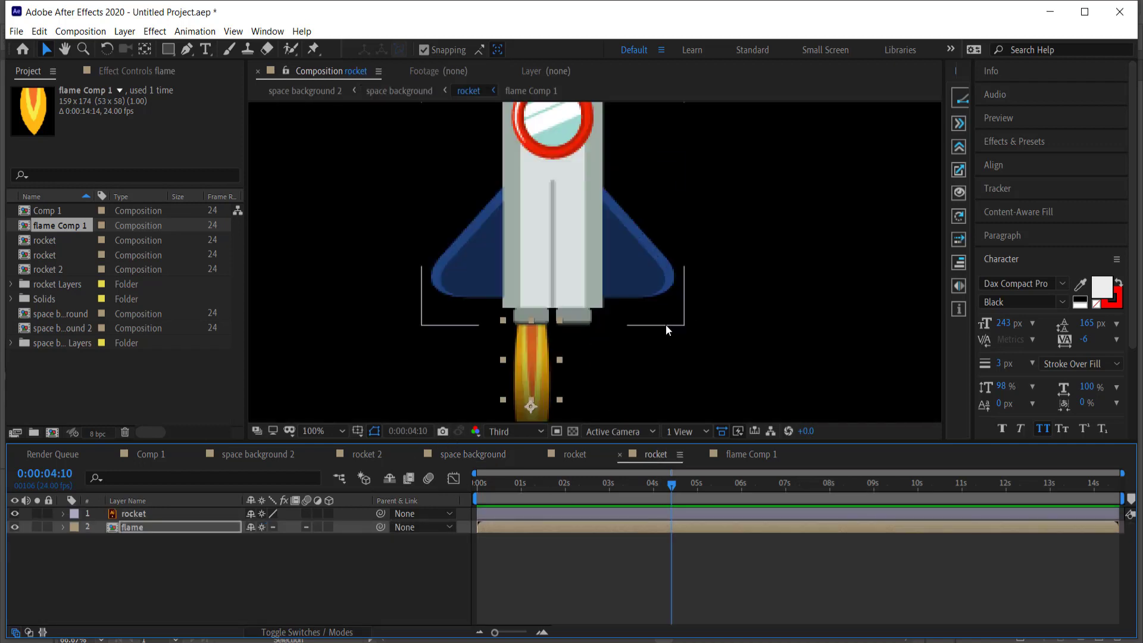
key("ctrl+d")
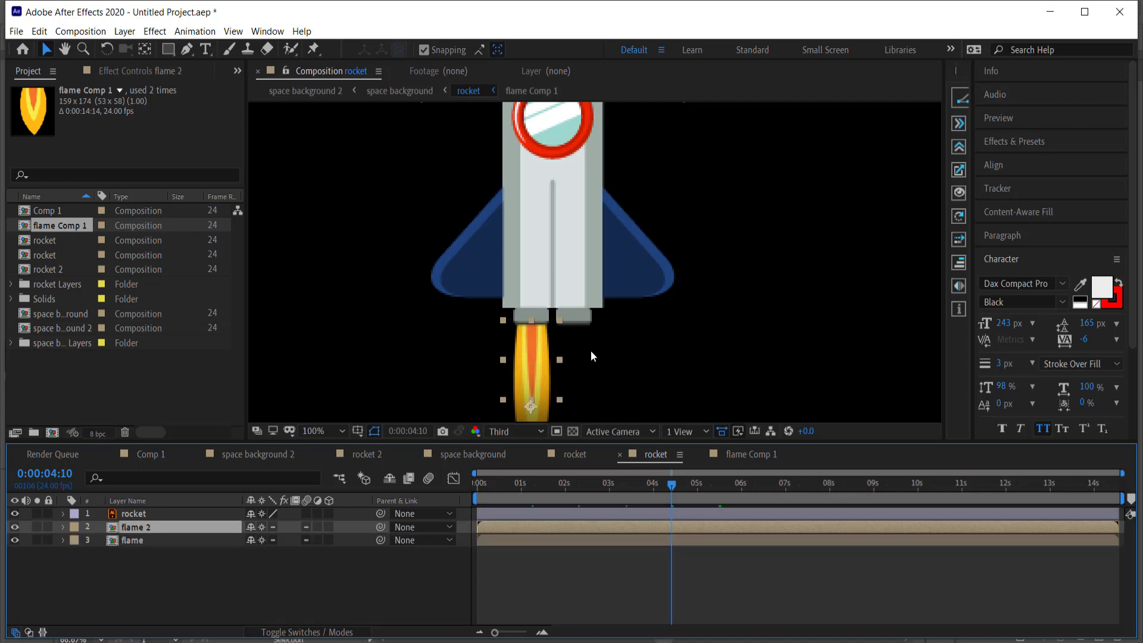
Step: Duplicate both flame layers together and place the copies directly beneath the rocket's right nozzle
left_click(161, 540, "shift")
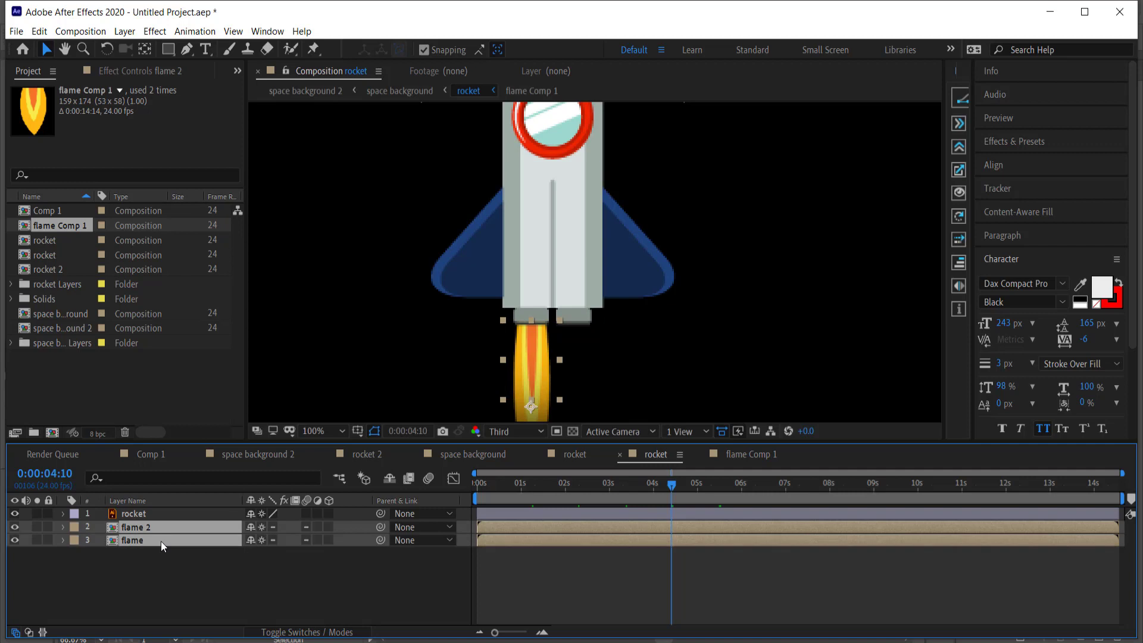
key("ctrl+d")
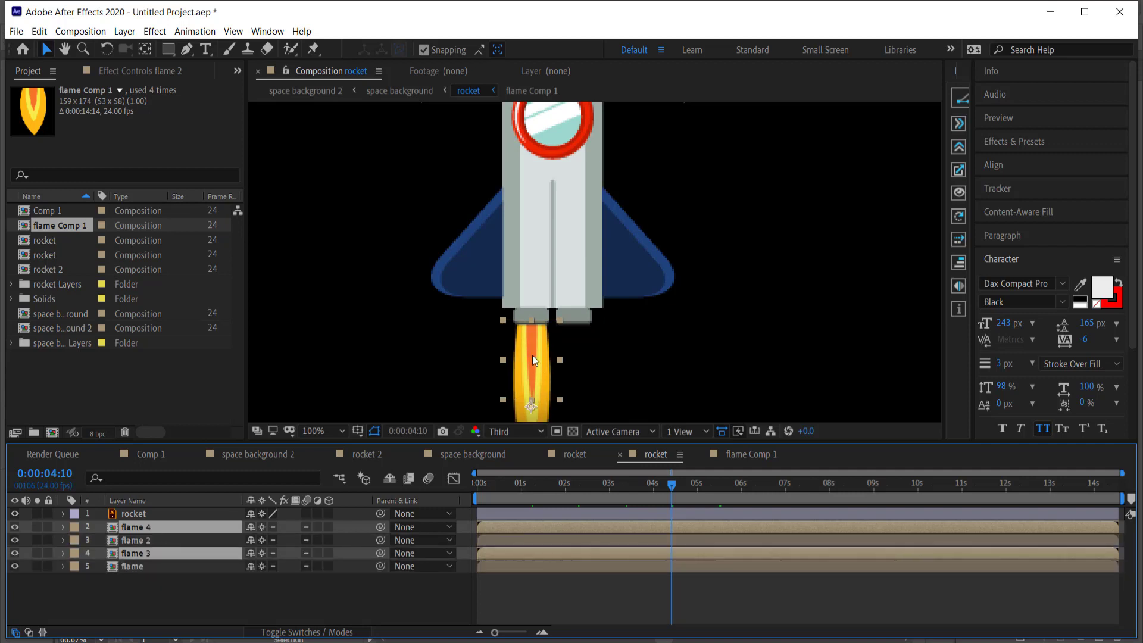
left_click_drag(532, 355, 581, 358)
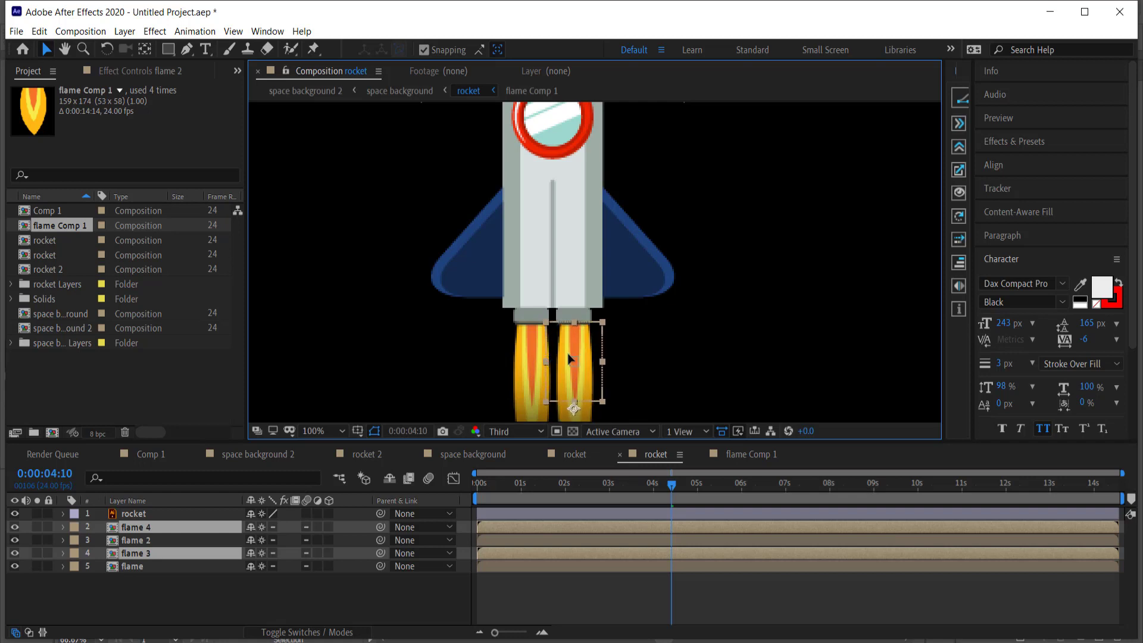
left_click(672, 331)
key("comma")
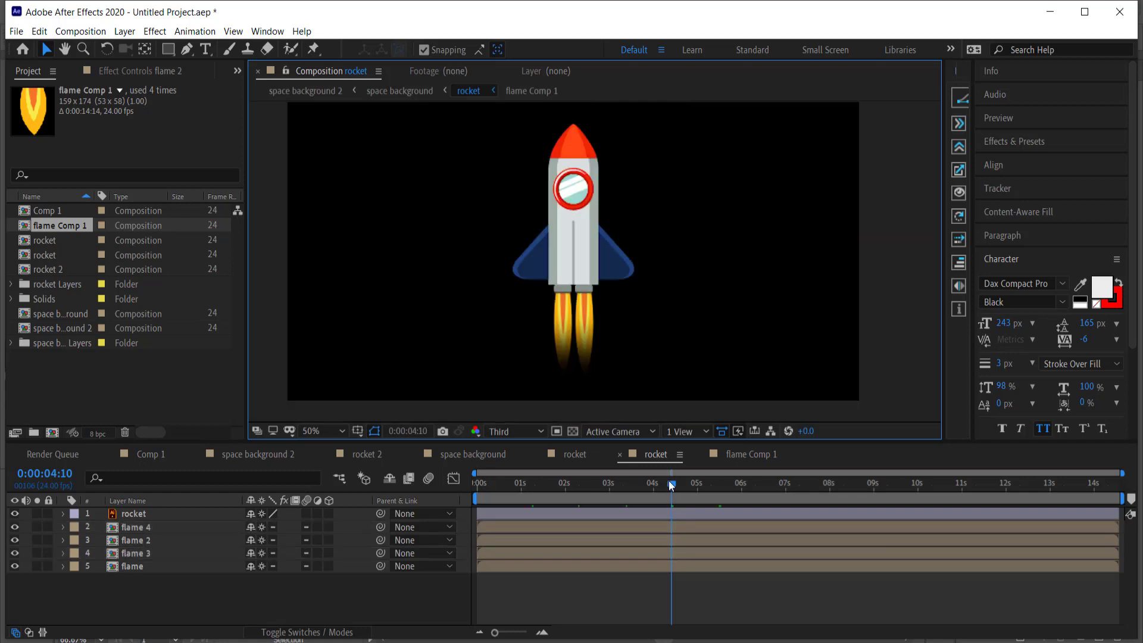
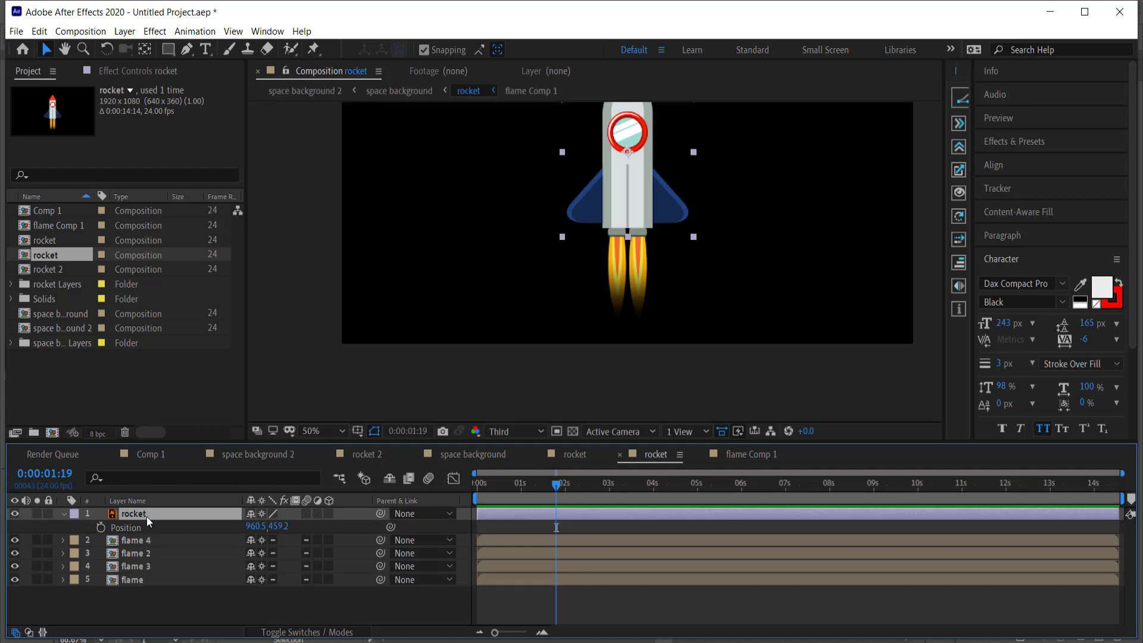
Step: Add the expression wiggle(3,15) to the rocket layer's Position
left_click(101, 528, "alt")
type("wi")
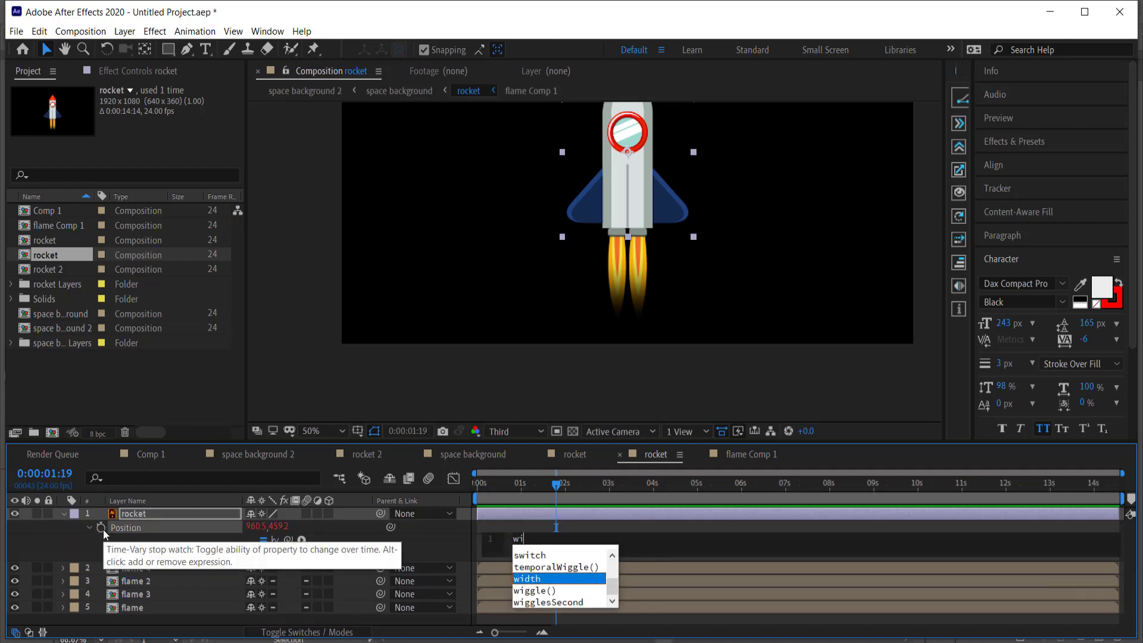
type("ggle(3,15")
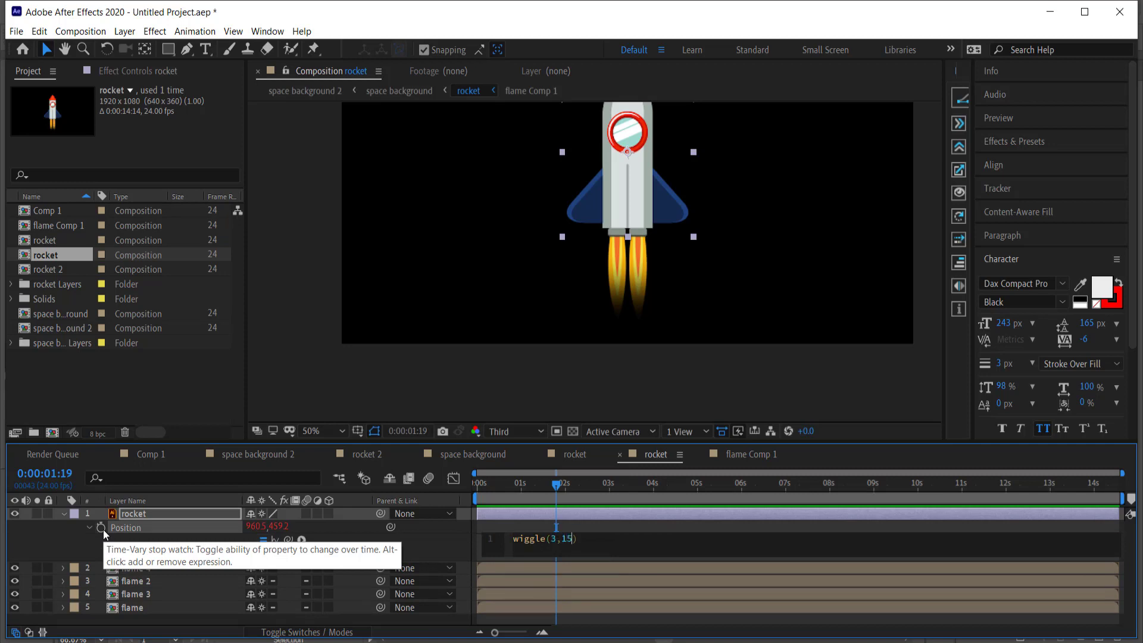
Step: Preview the rocket's wiggle motion in the rocket composition from the first frame, with the whole rocket in view
left_click_drag(553, 488, 455, 486)
key("space")
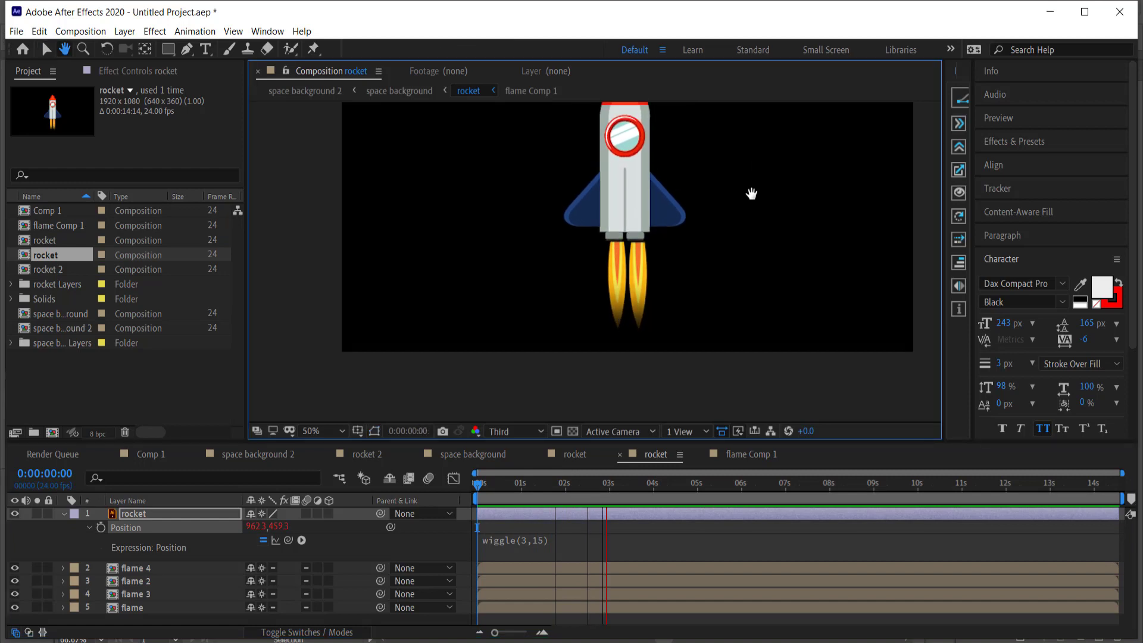
key("space")
left_click_drag(752, 189, 739, 230)
key("space")
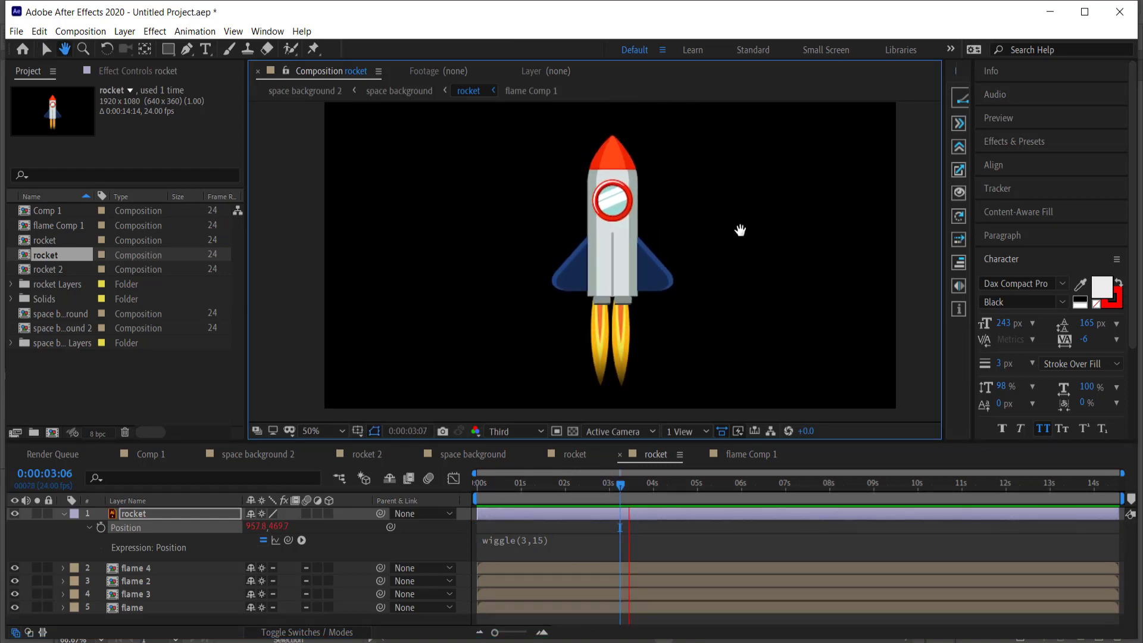
key("space")
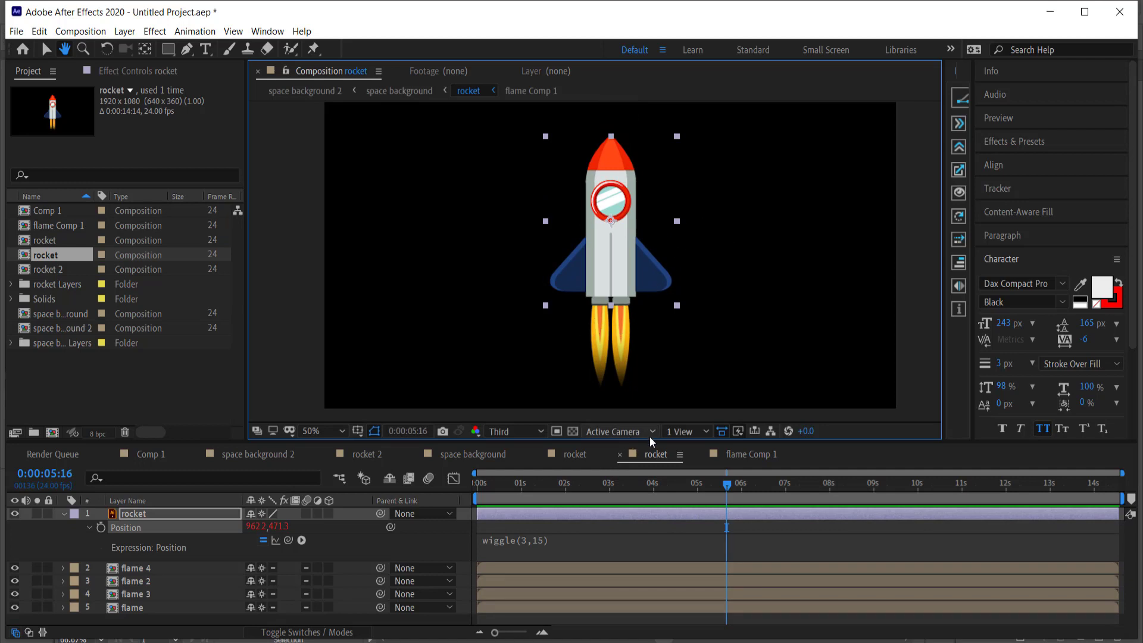
Step: Parent all four flame layers to the rocket layer and preview the joined motion from the first frame
key("v")
left_click(153, 567)
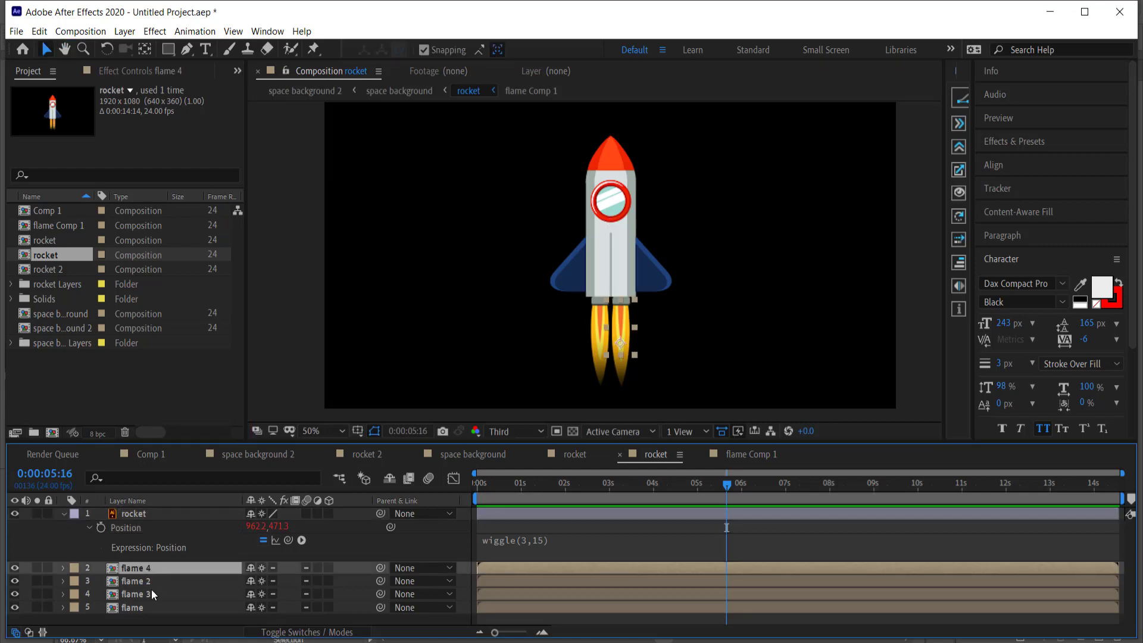
left_click(152, 607, "shift")
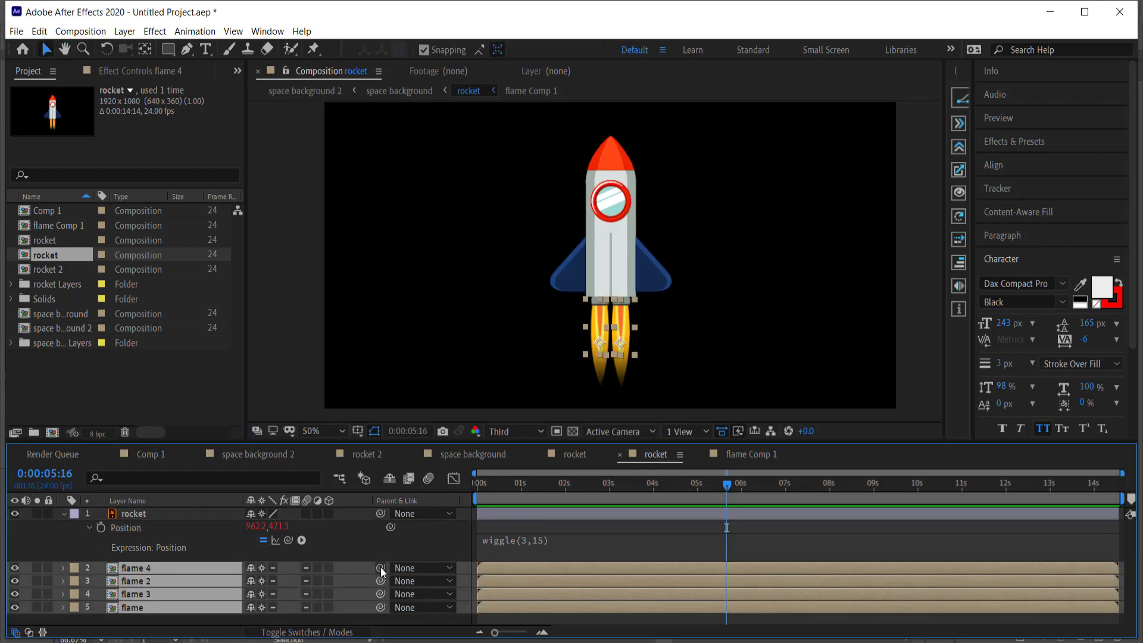
left_click_drag(380, 567, 151, 514)
key("Home")
key("space")
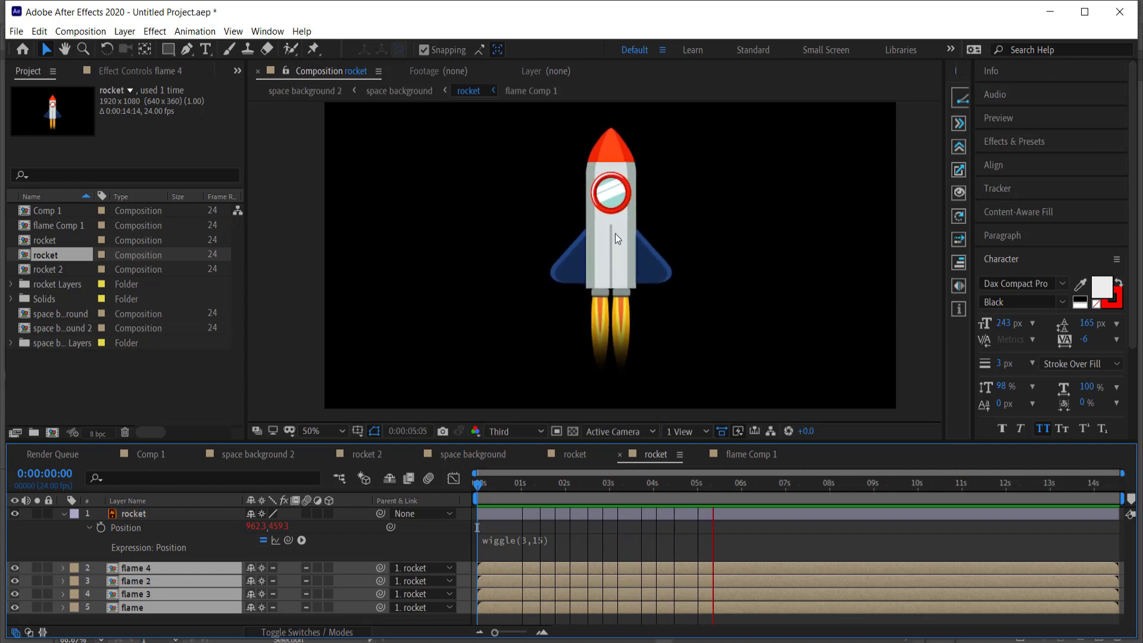
key("space")
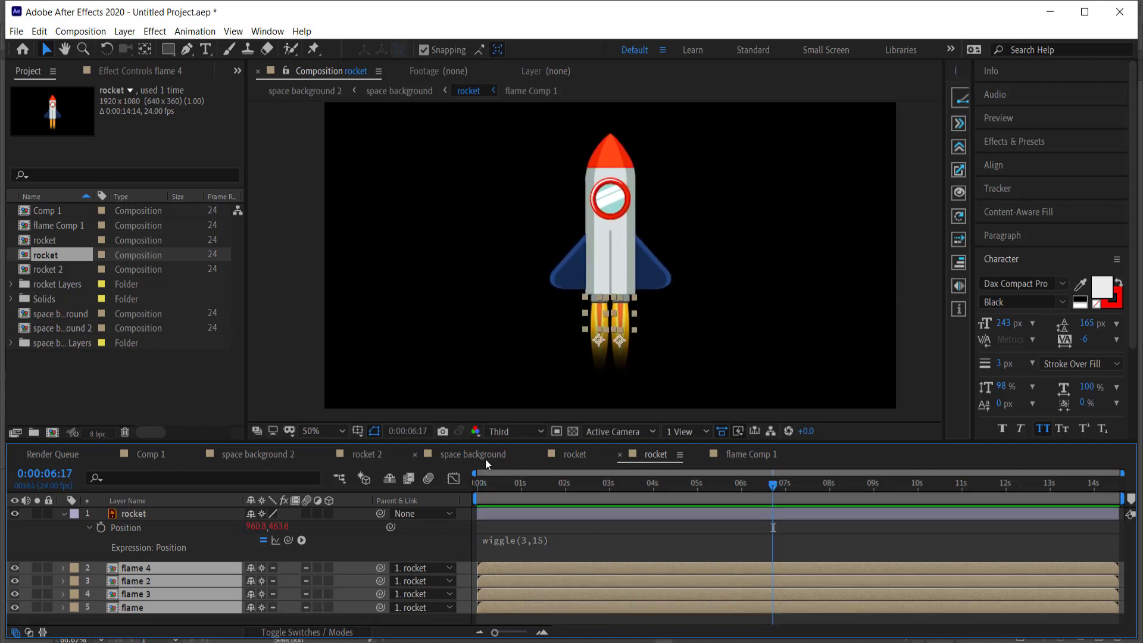
Step: Preview the wiggling rocket with its flames in the space background composition from the first frame
left_click(483, 458)
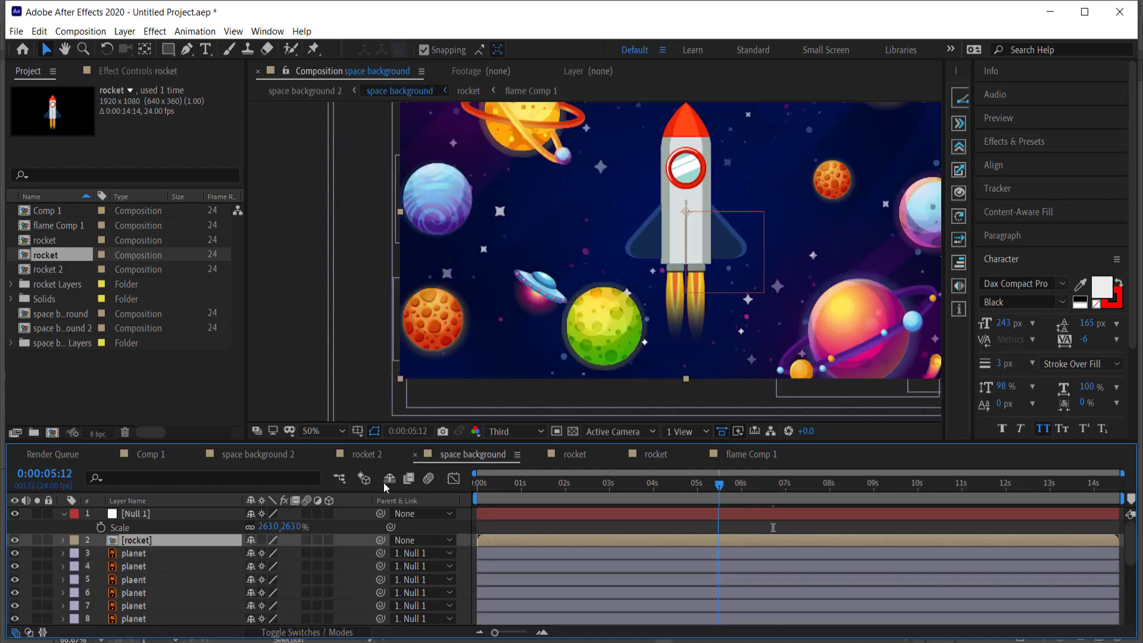
key("Home")
key("space")
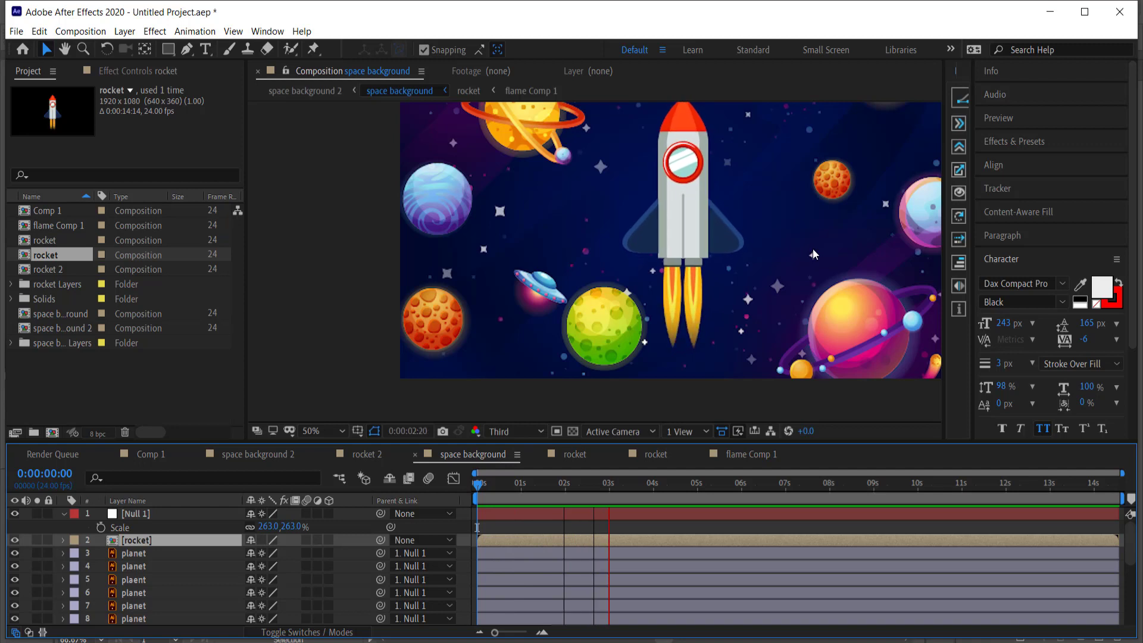
key("space")
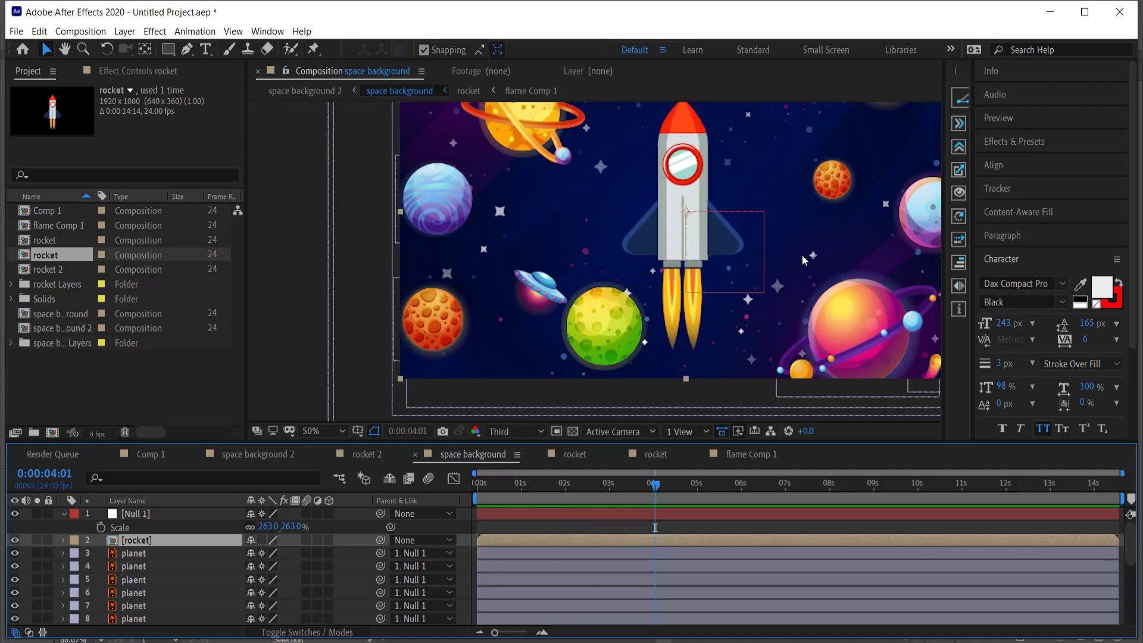
scroll(803, 260, "down", 2)
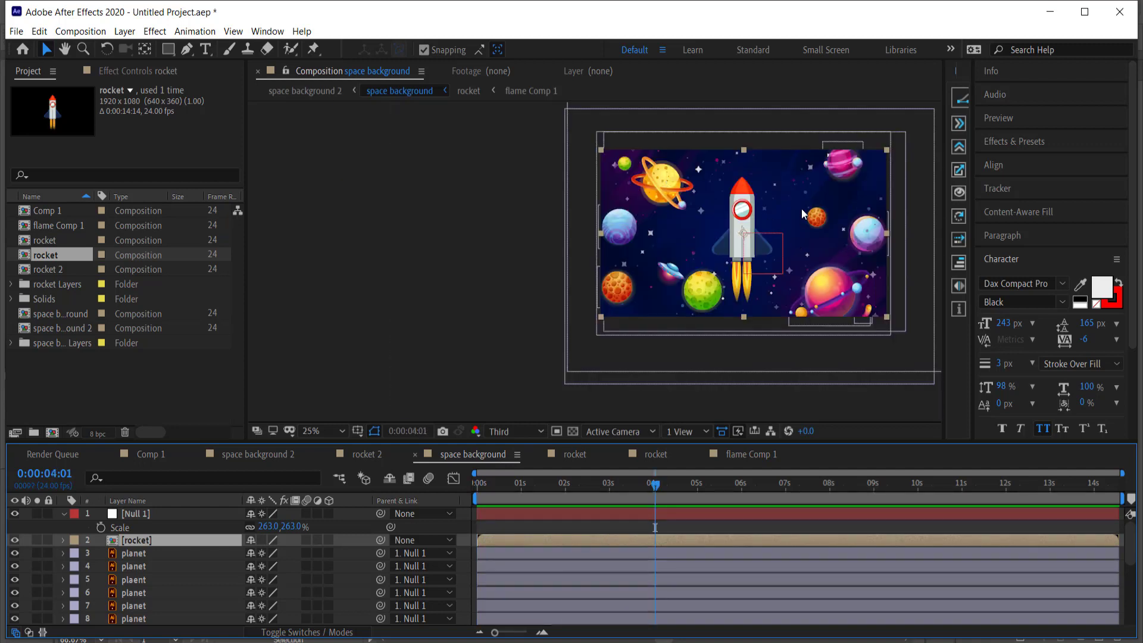
Step: Set a starting Position keyframe at the first frame for the small green planet in the upper-left corner of the artwork
key("ctrl+Down")
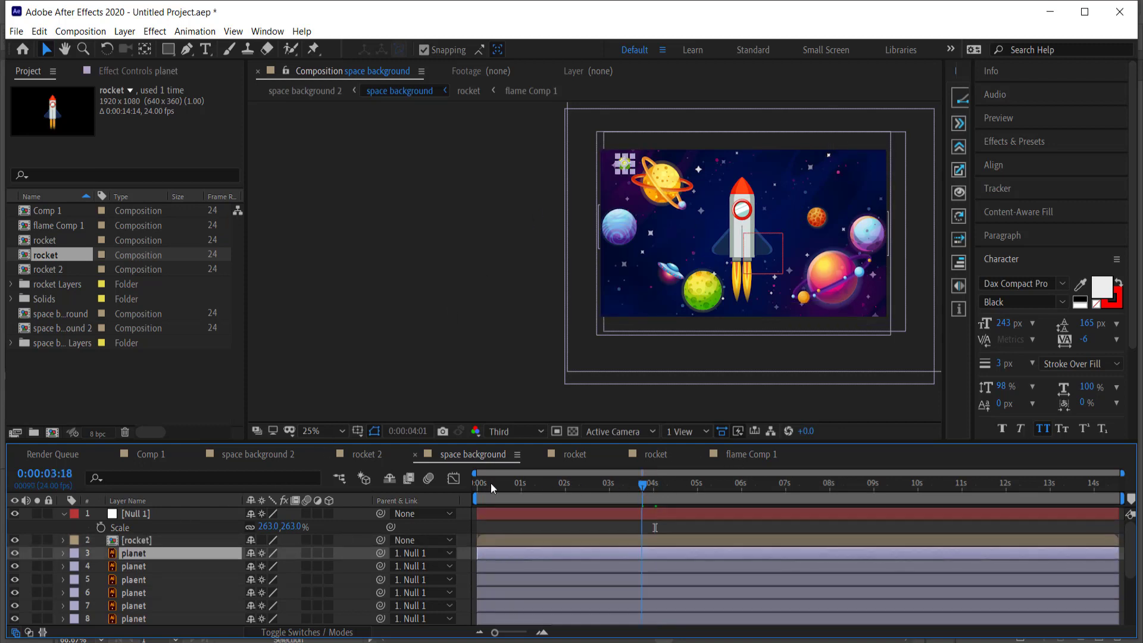
left_click_drag(522, 483, 437, 483)
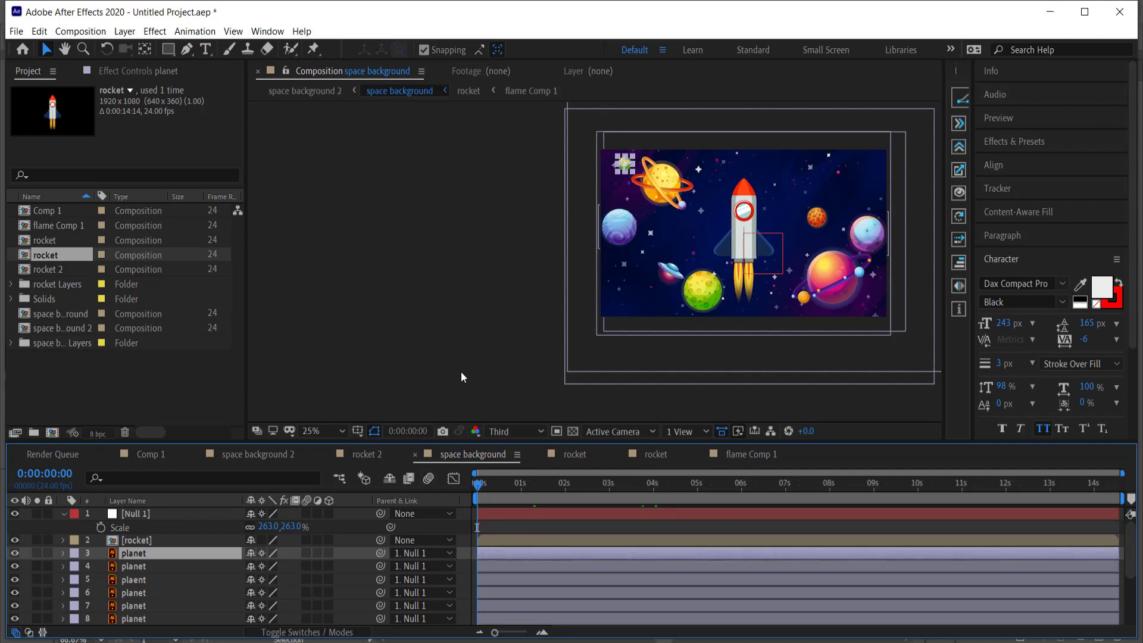
key("p")
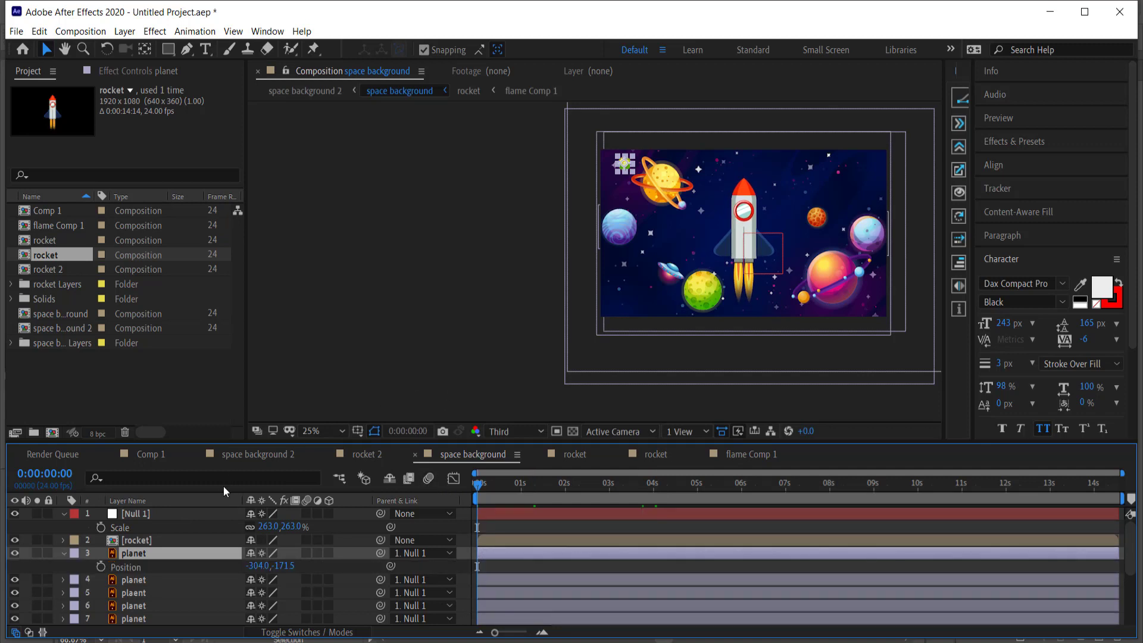
left_click(101, 567)
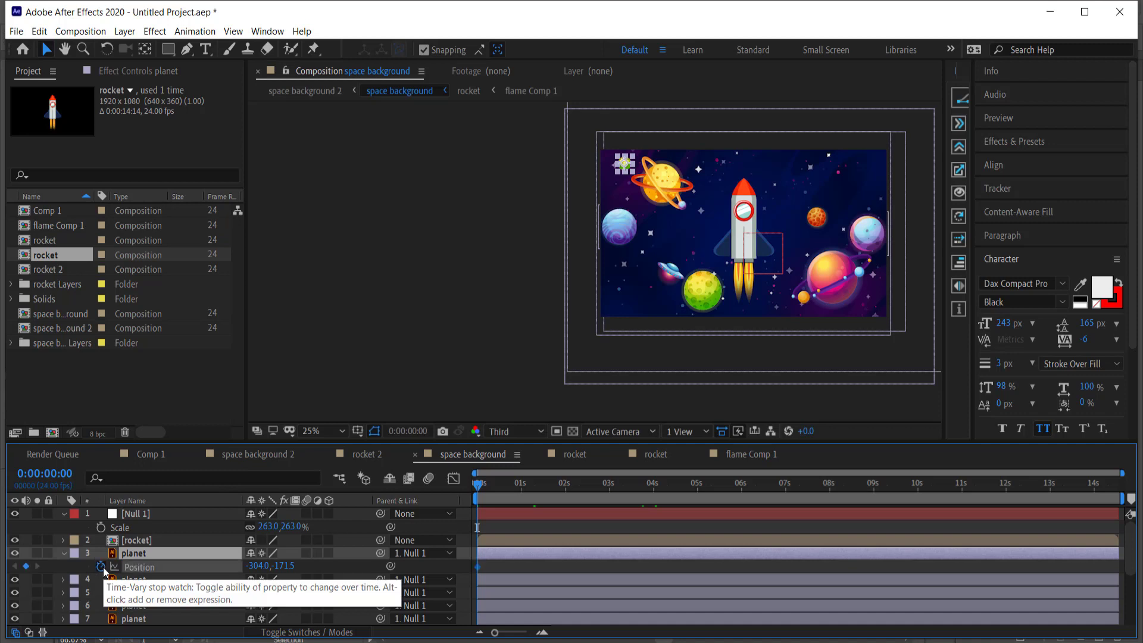
Step: End the work area at 0:00:05:00 and trim the space background composition to it
left_click(622, 491)
left_click(700, 494)
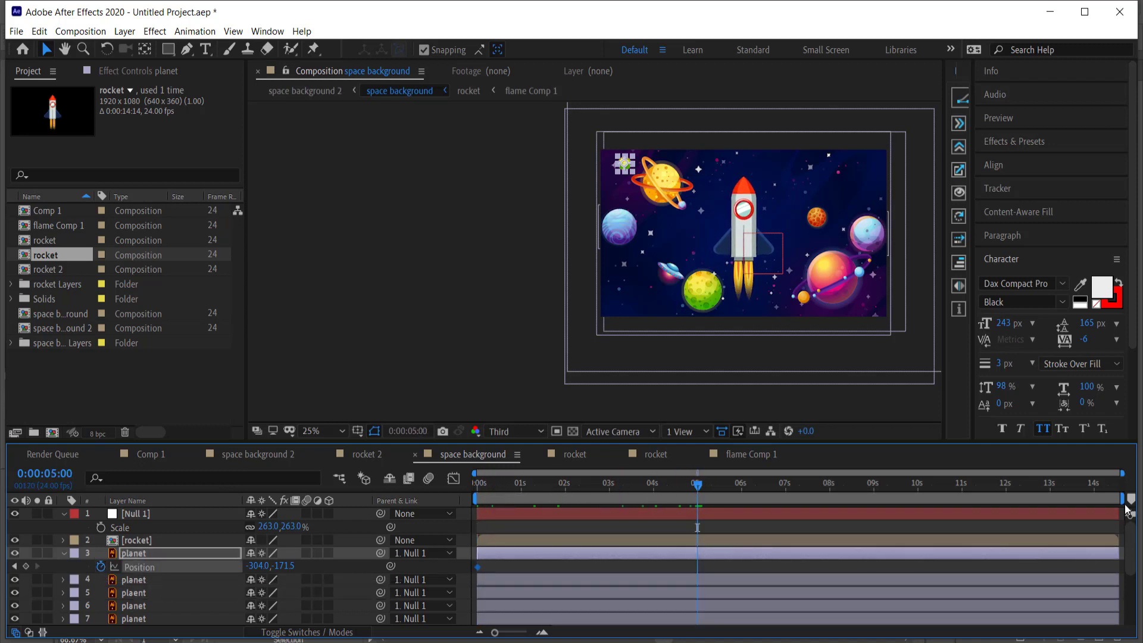
left_click_drag(1122, 498, 701, 498)
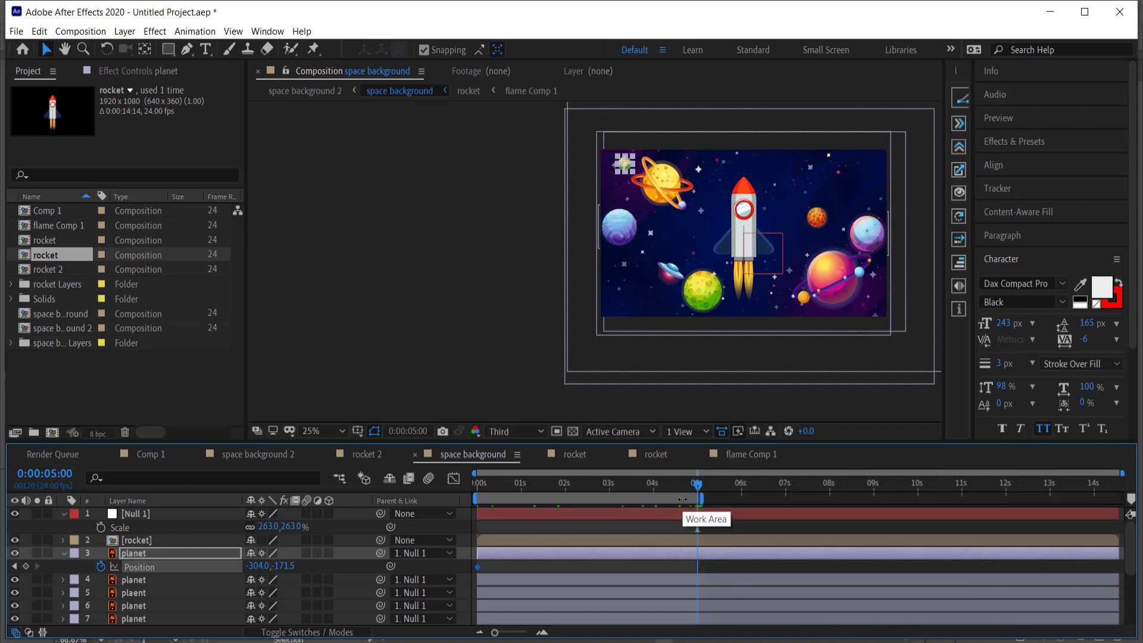
right_click(683, 500)
left_click(751, 538)
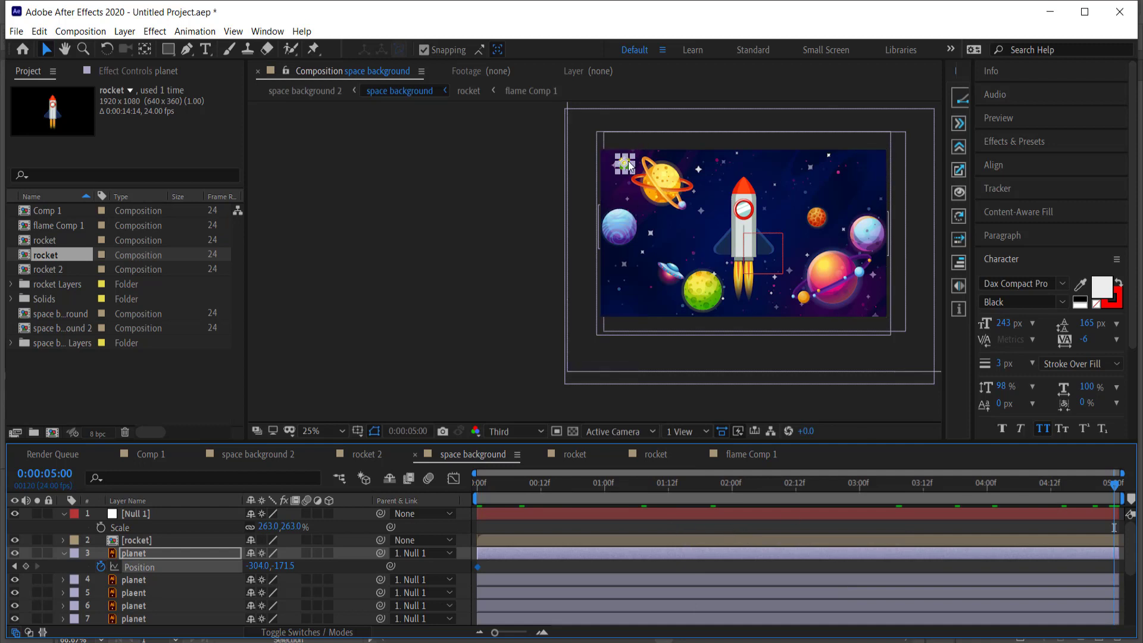
Step: Move the small green planet straight down to -304.0, 147.8 at 5 seconds and preview its descent
left_click_drag(629, 167, 624, 294)
key("space")
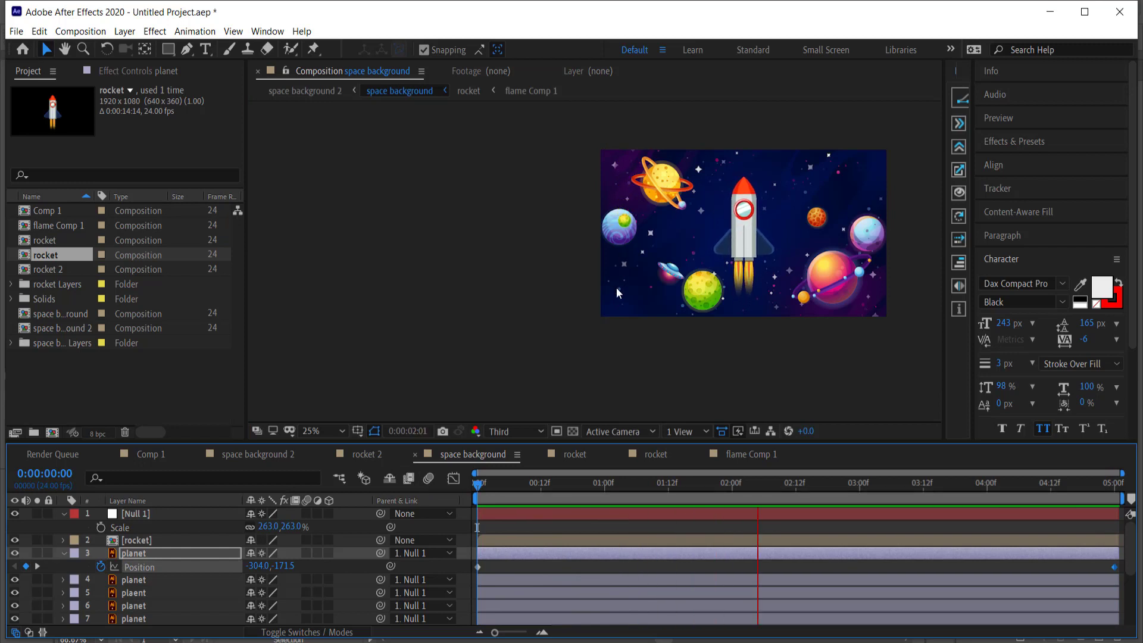
key("space")
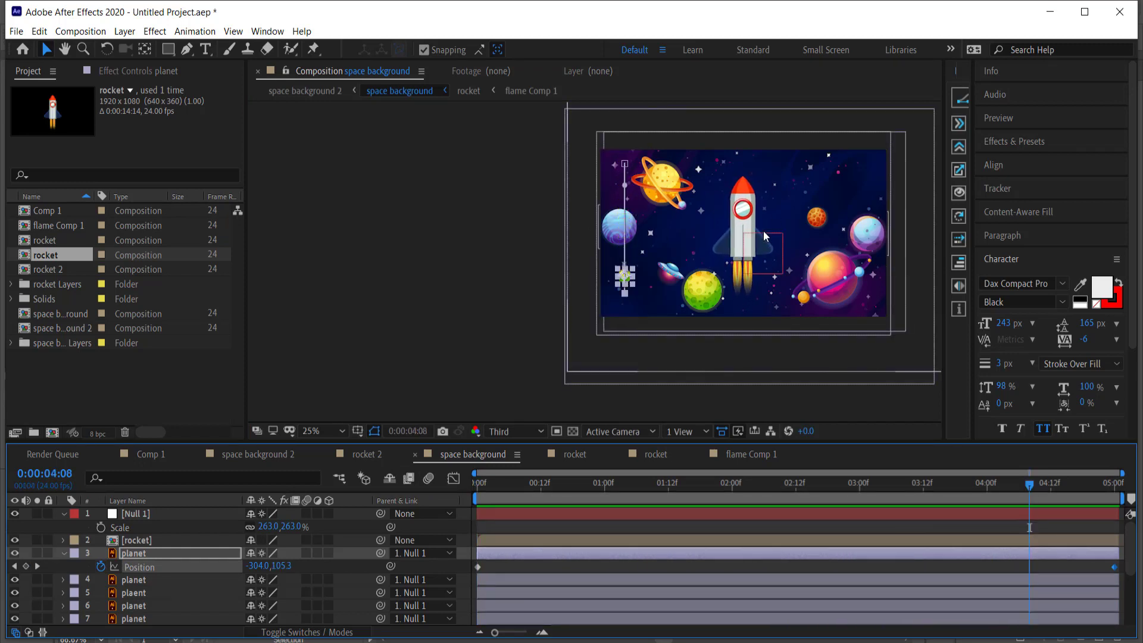
Step: Keyframe Position from the first frame to 5 seconds for the large green planet and the blue planet at the artwork's left edge
left_click(134, 580)
key("space")
key("p")
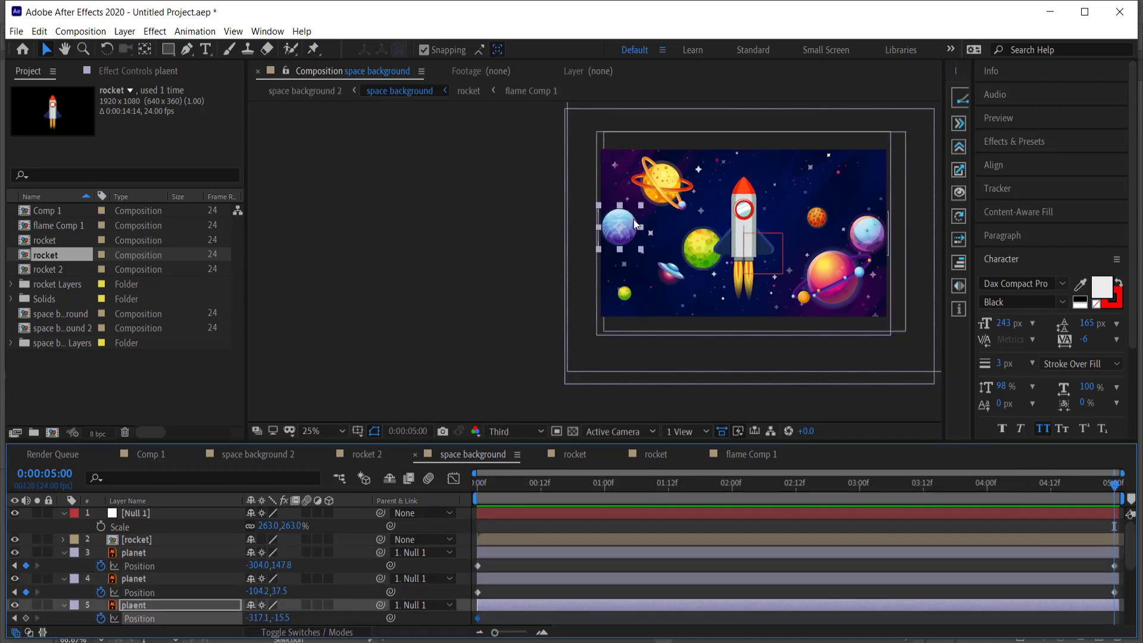
key("space")
Step: Keyframe downward Position moves across the 5 seconds for the pale blue planet on the right and the orange ringed planet
scroll(143, 595, "down", 2)
left_click(133, 605)
key("p")
key("space")
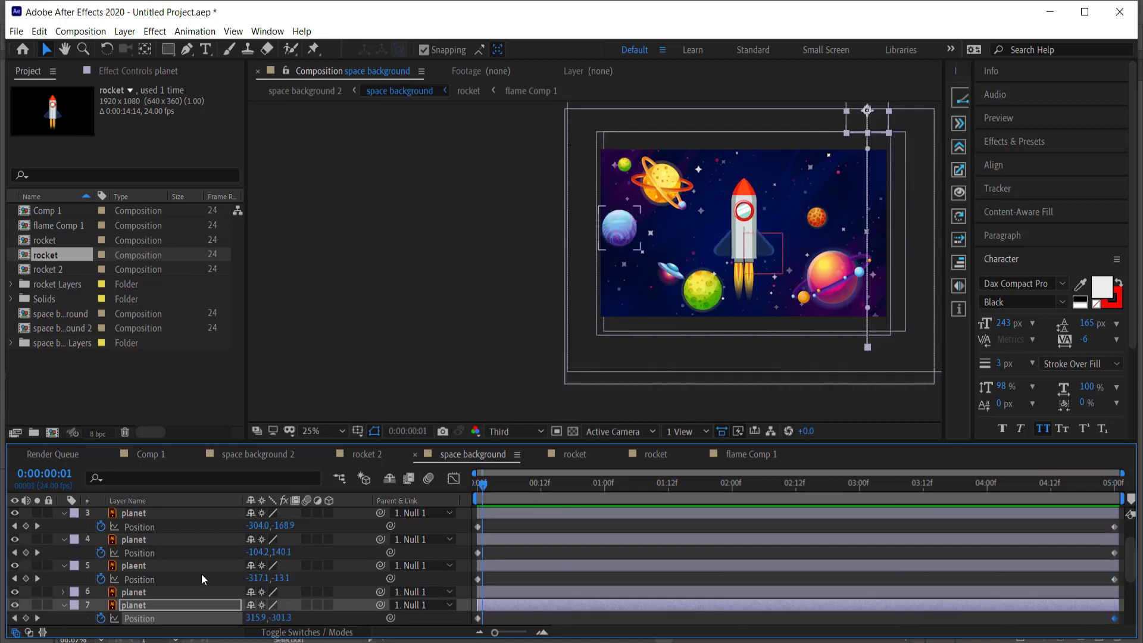
scroll(143, 571, "down", 3)
left_click(133, 578)
key("p")
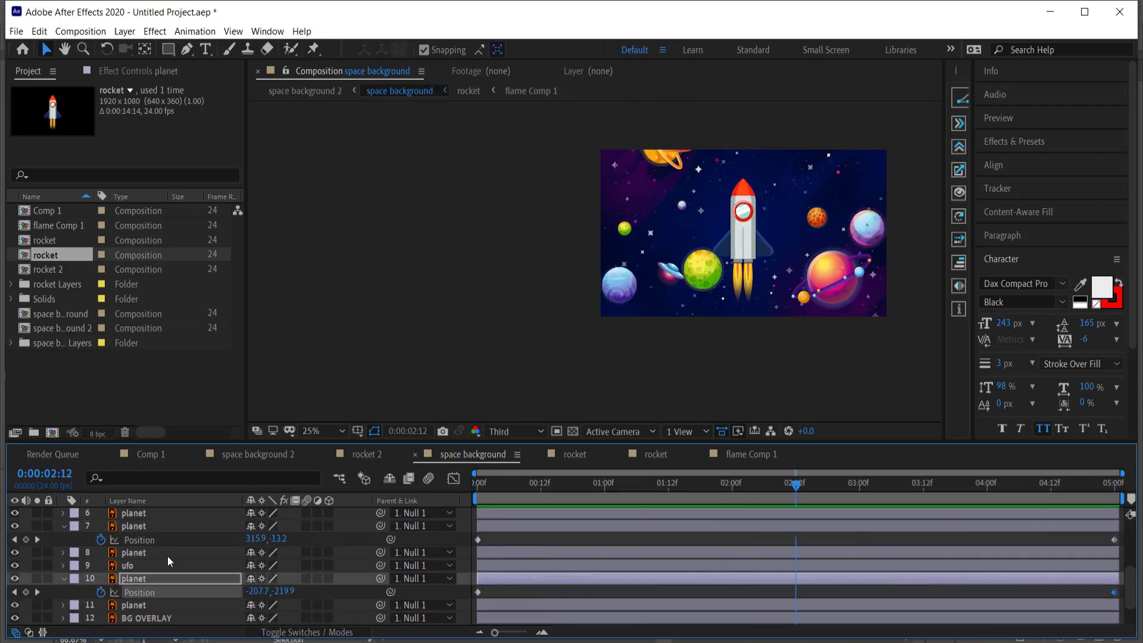
Step: Move the pink ringed planet's animated path higher and delete the large green planet's layer
left_click(827, 259)
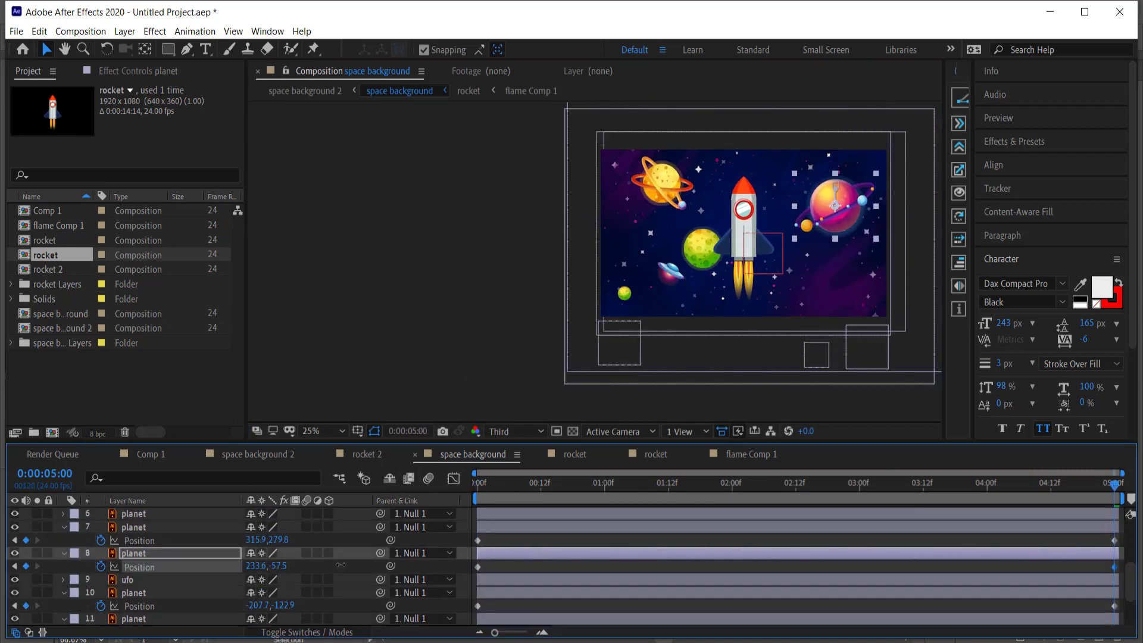
key("Delete")
scroll(216, 558, "down", 2)
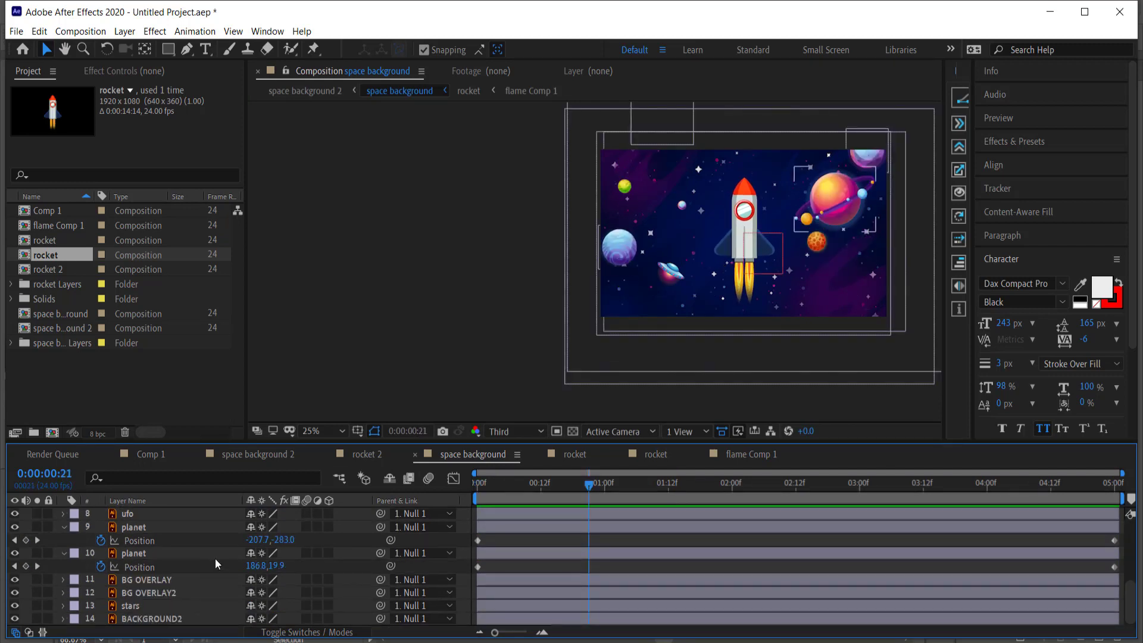
Step: Preview the drifting planets around the rocket from the first frame
key("Home")
key("space")
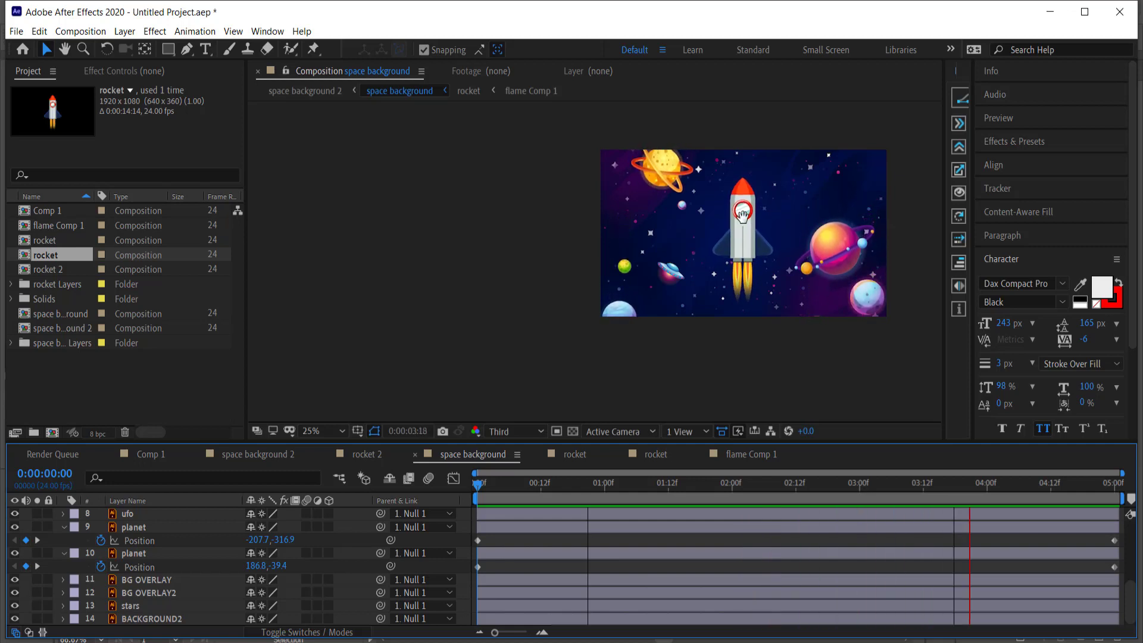
key("space")
Step: Duplicate the stars layer twice in the space background composition
left_click(134, 605)
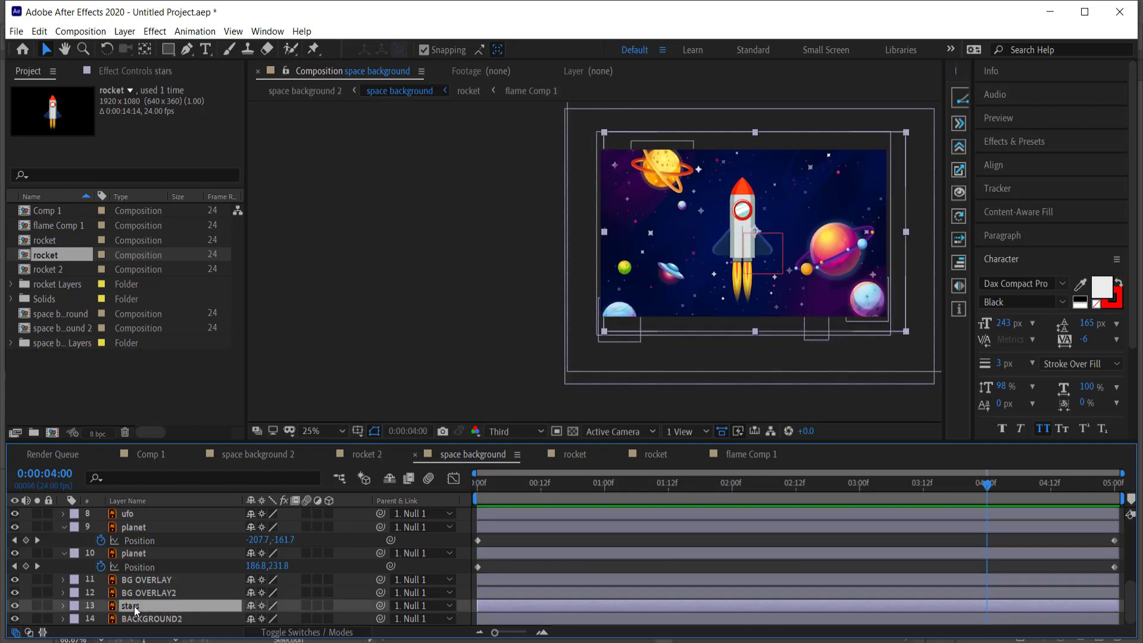
key("ctrl+d")
key("ctrl+d")
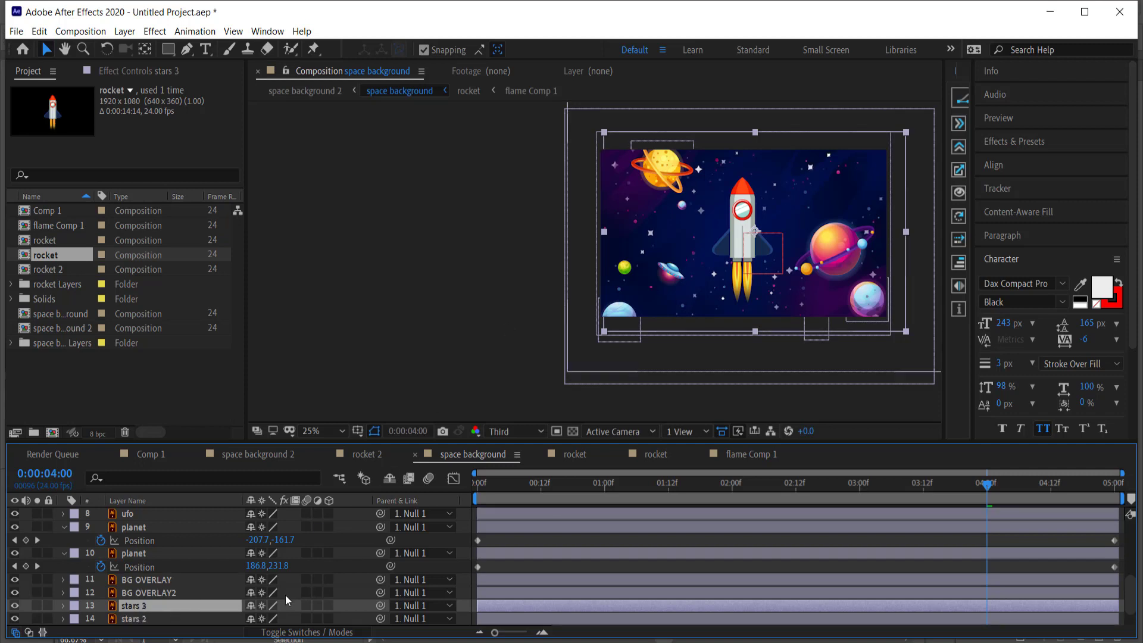
Step: Move the stars 3 layer straight up to Position 28.6, -448.0, above the visible frame
scroll(425, 242, "down", 2)
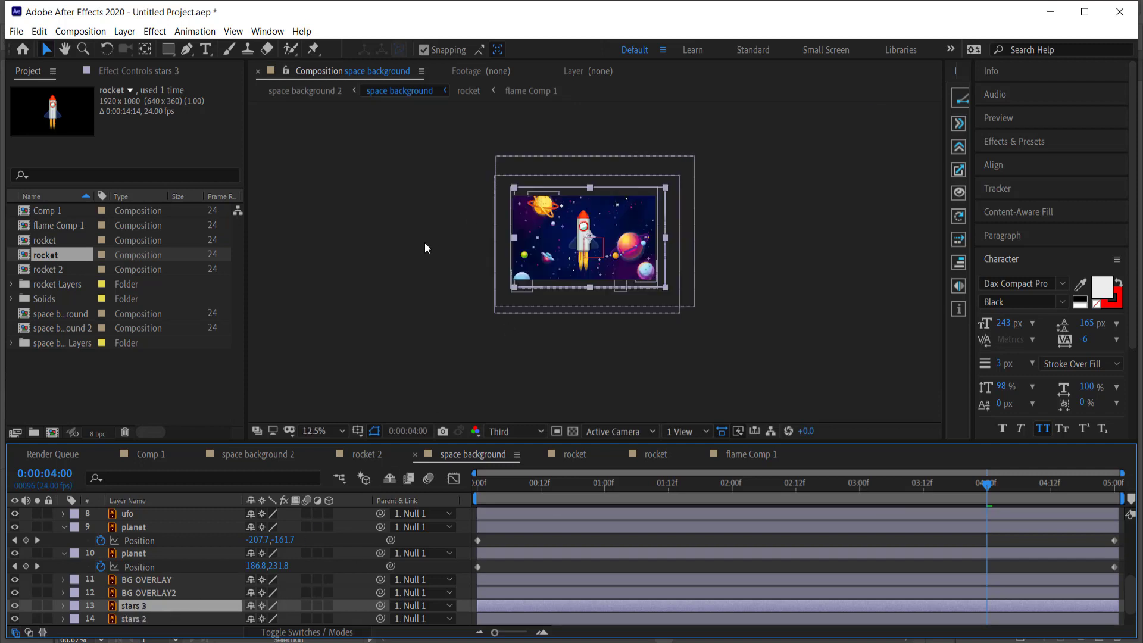
key("p")
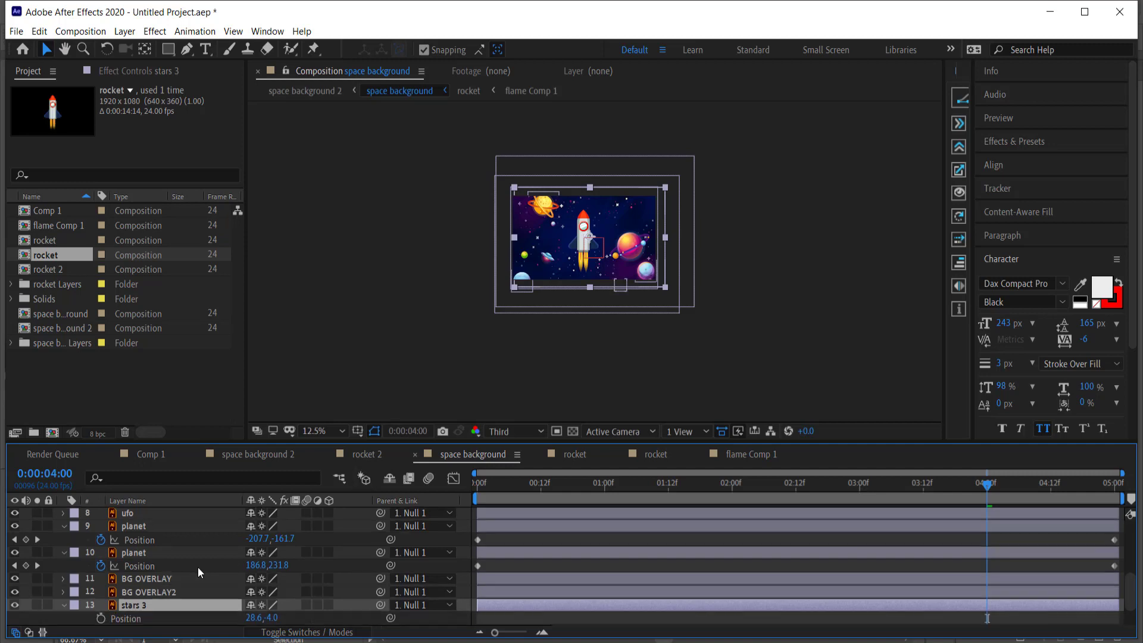
left_click_drag(272, 619, 3, 606)
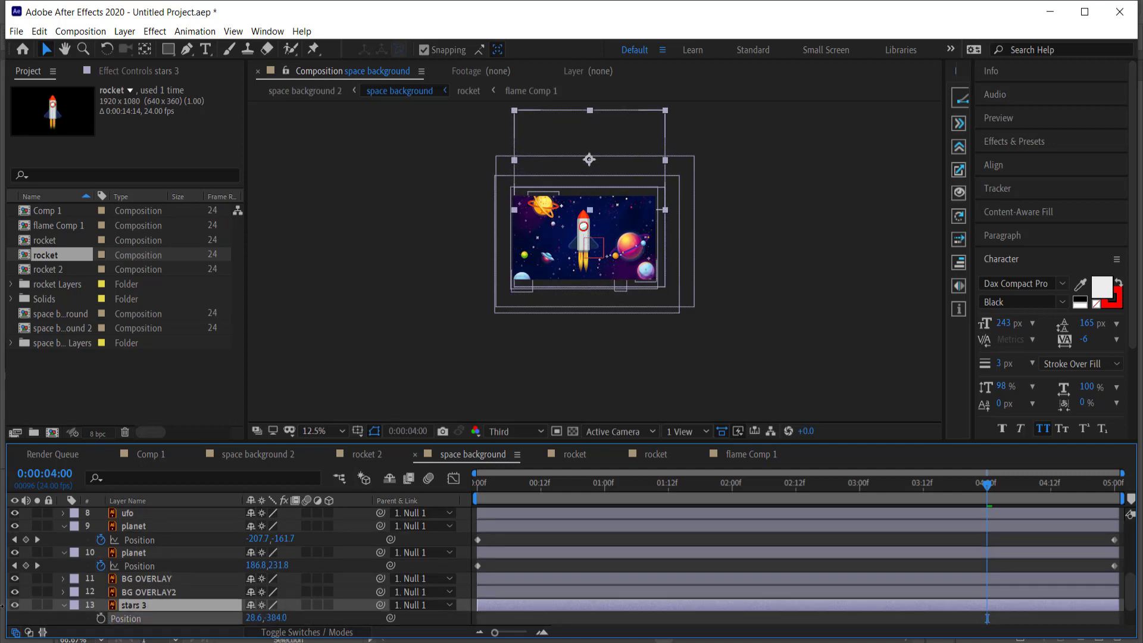
left_click_drag(267, 617, 229, 621)
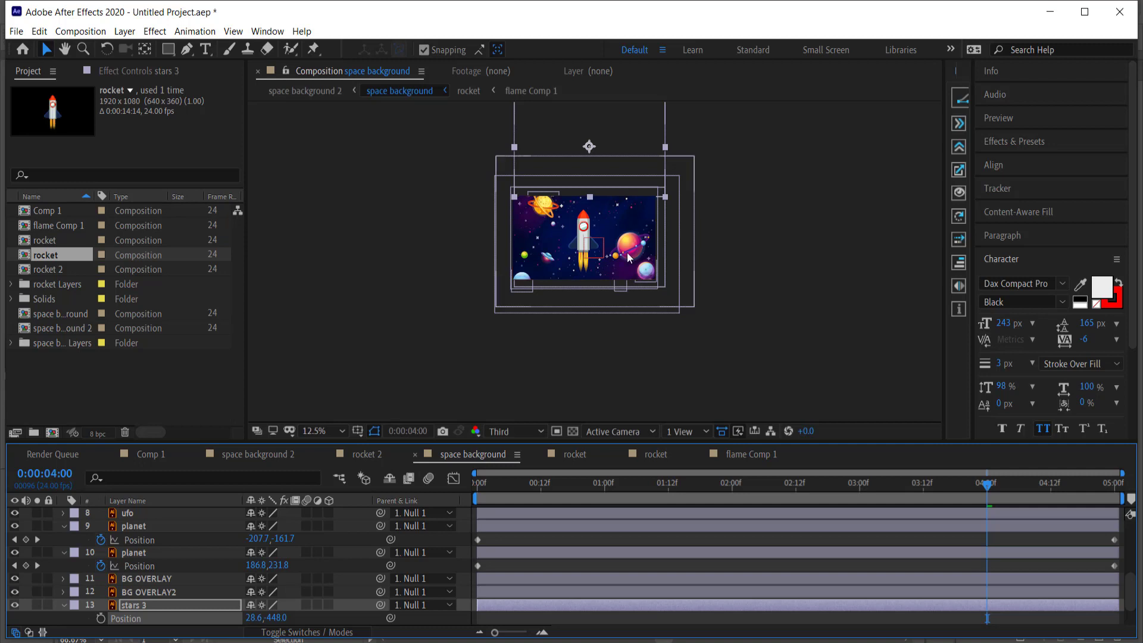
Step: Move the stars 2 layer straight up to Position 28.6, -935.0, stacked above the stars 3 copy
scroll(152, 608, "down", 3)
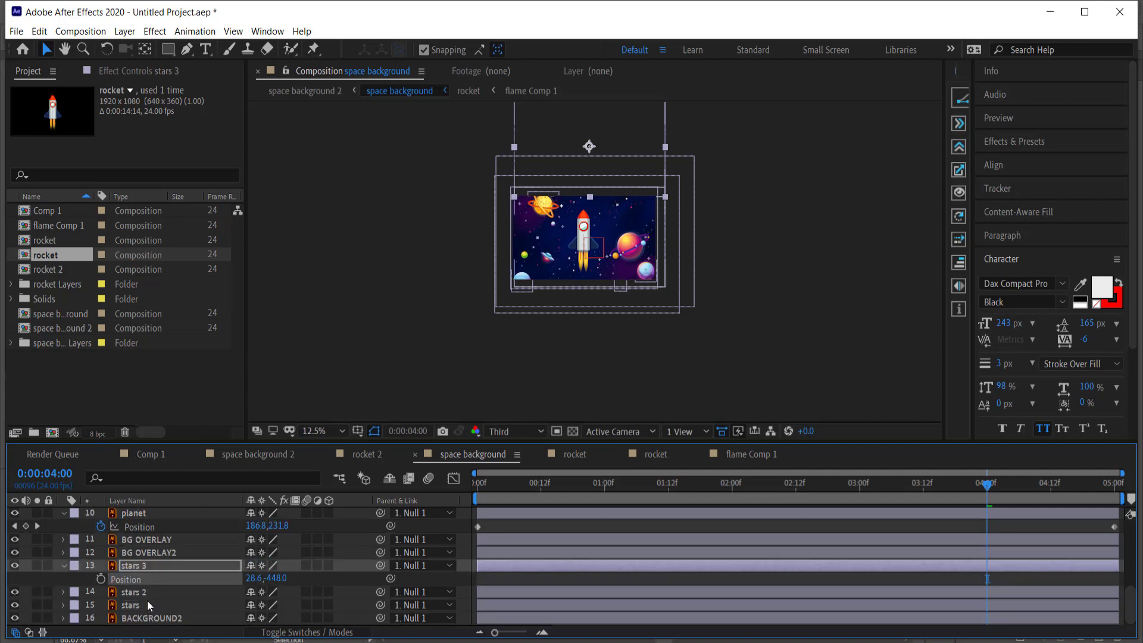
left_click(140, 594)
key("p")
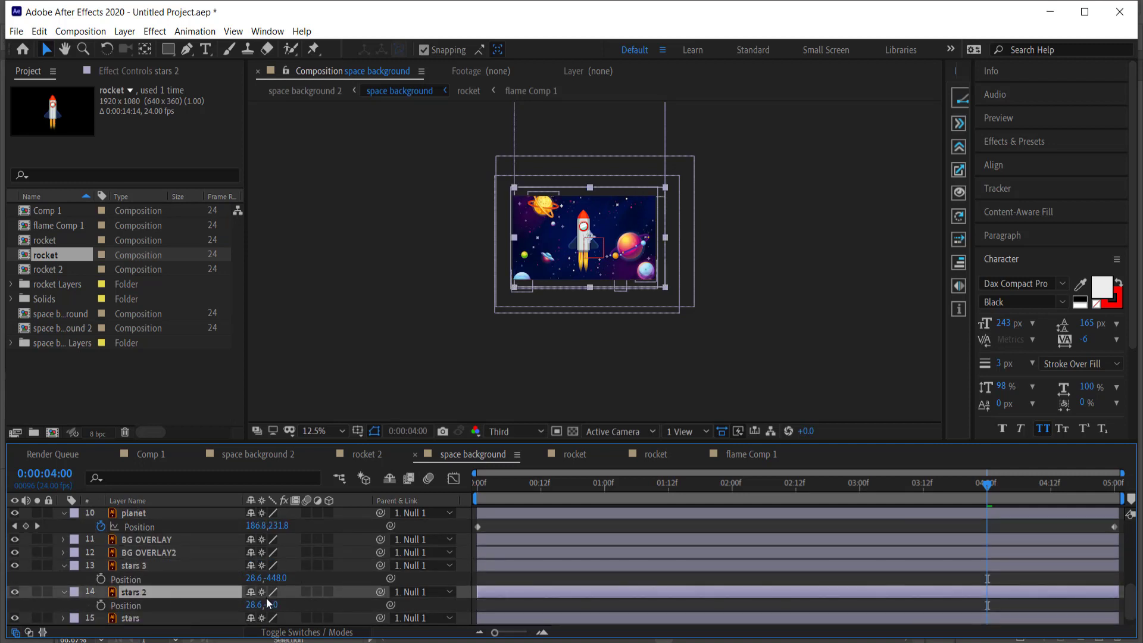
left_click(176, 604)
left_click_drag(270, 604, 244, 605)
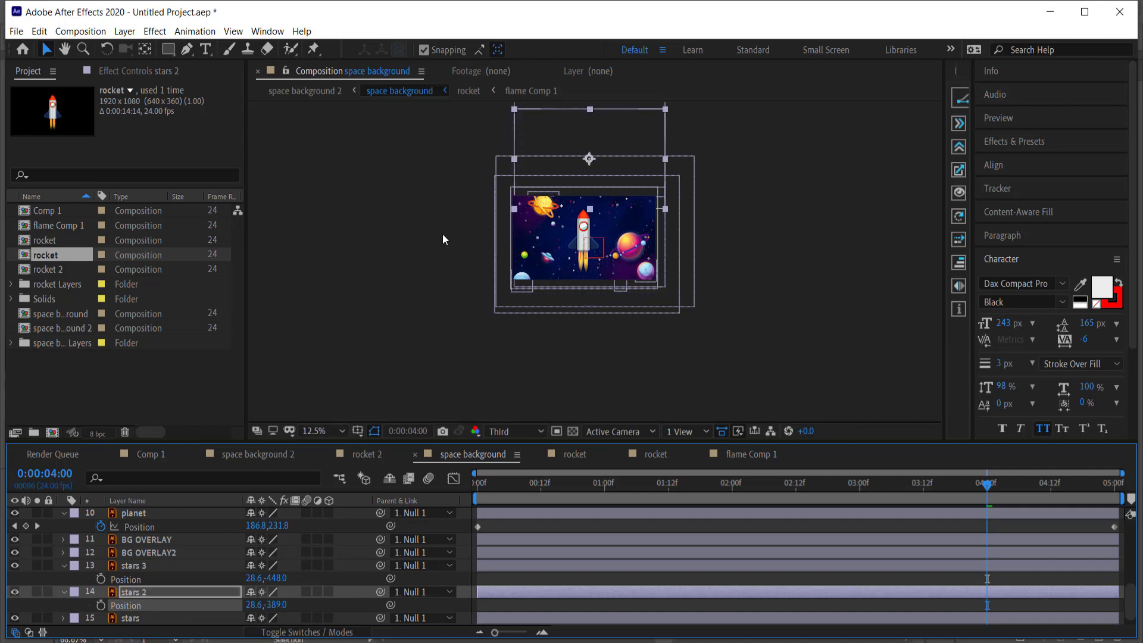
left_click_drag(441, 209, 426, 234)
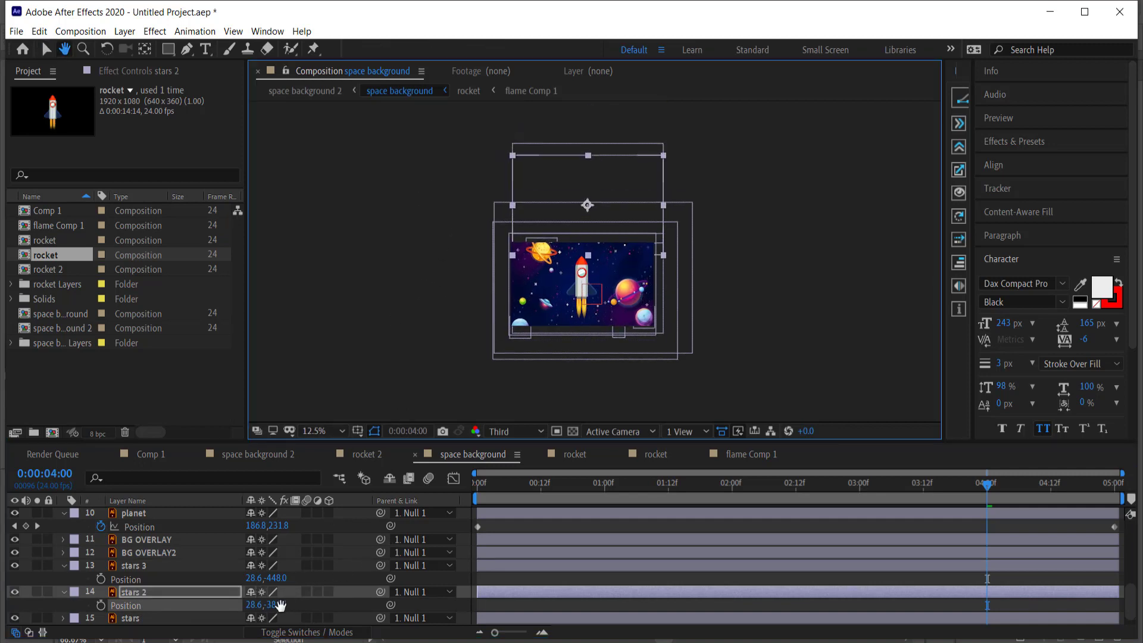
left_click_drag(277, 605, 170, 574)
left_click(131, 616)
left_click(138, 590)
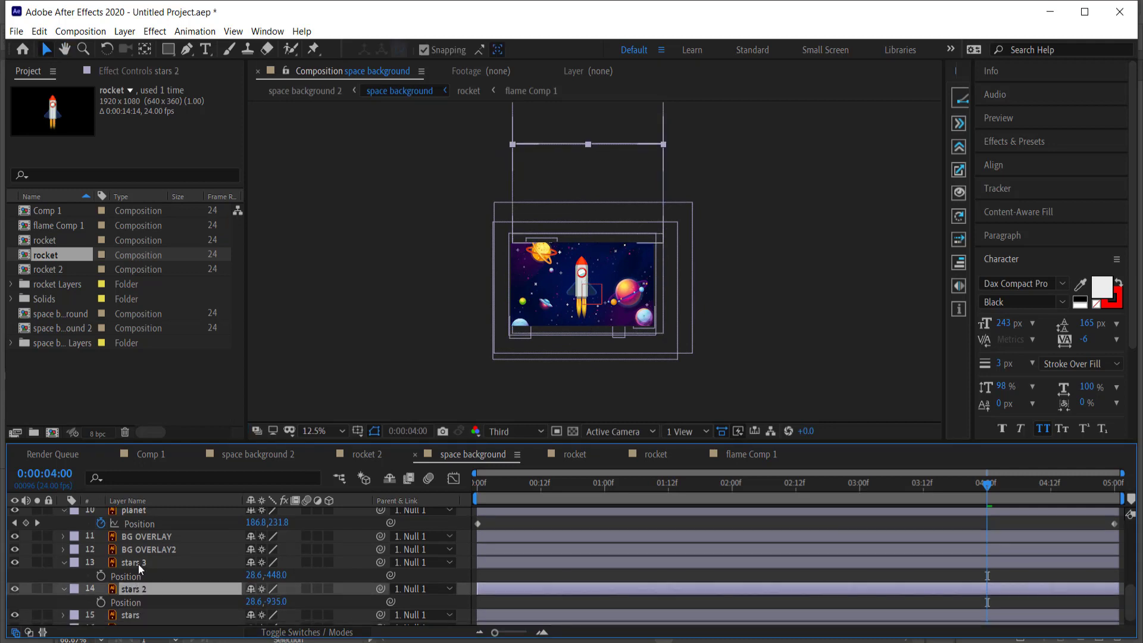
Step: Add a null object directly above the stars 3 layer
left_click(140, 562)
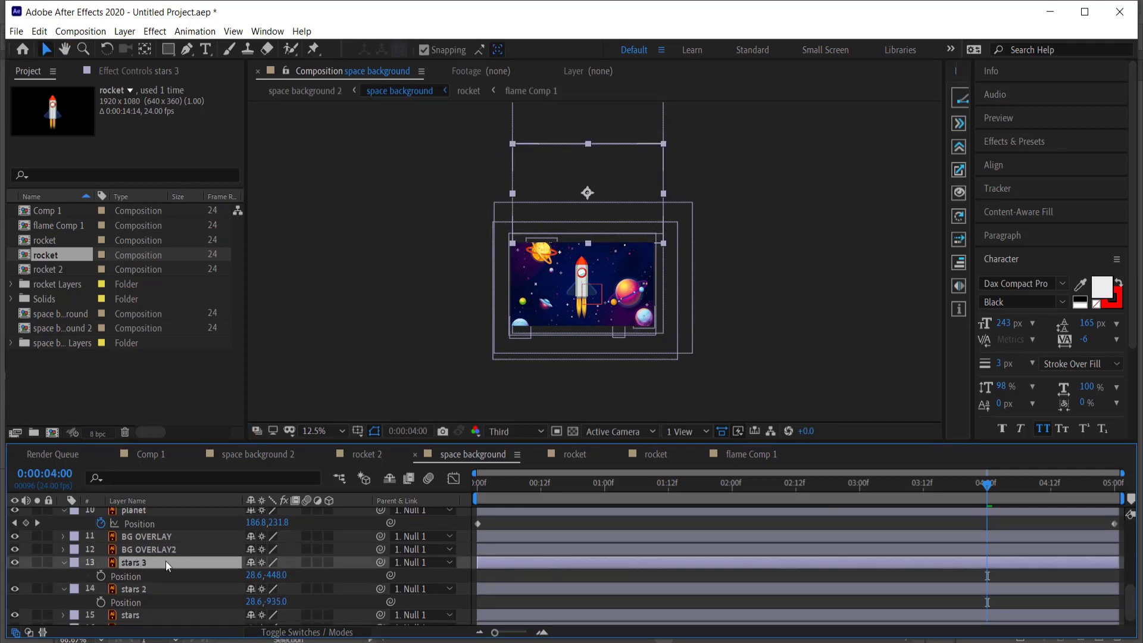
scroll(166, 561, "down", 1)
right_click(469, 588)
mouse_move(507, 446)
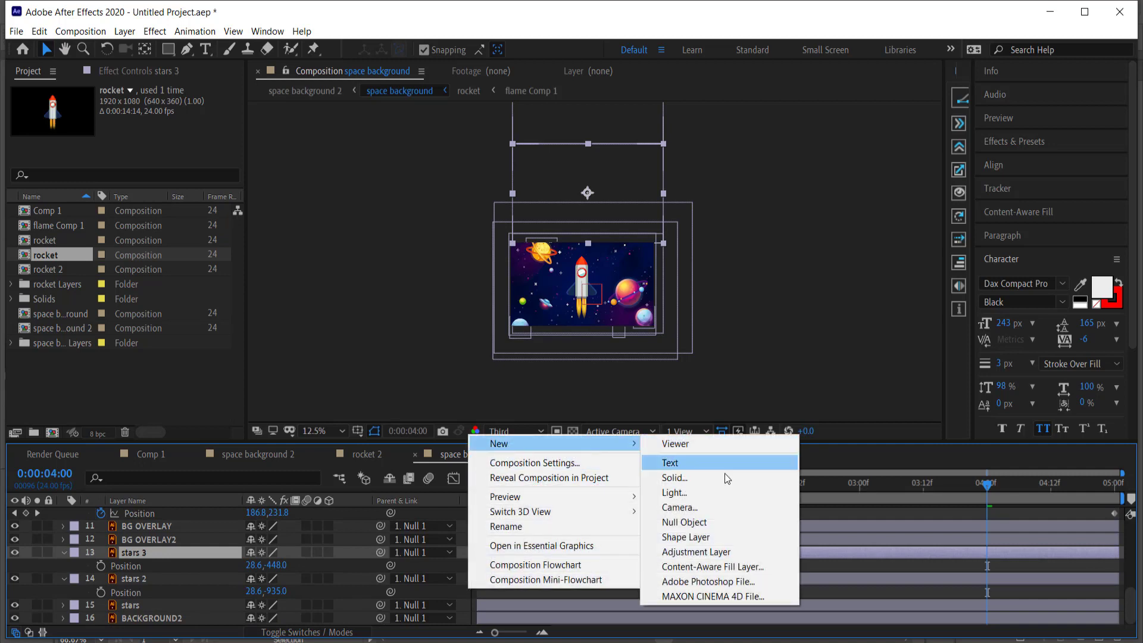
left_click(683, 521)
Step: Parent the stars, stars 2 and stars 3 layers to the new null and collapse their Position properties
left_click(140, 568)
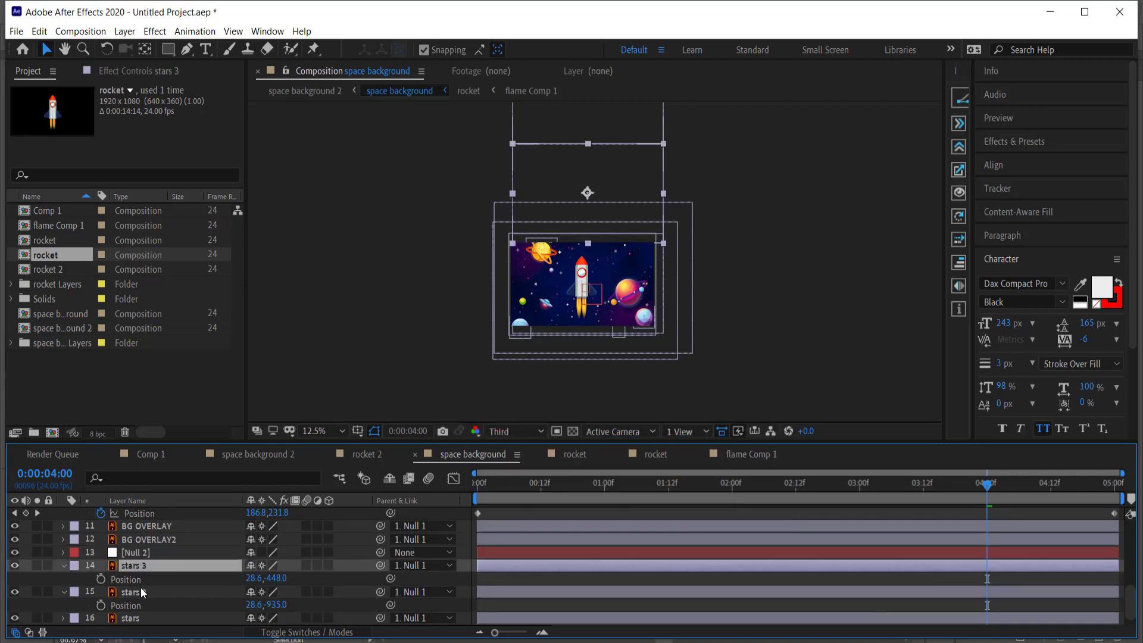
left_click(140, 591, "ctrl")
left_click(140, 617, "ctrl")
left_click_drag(379, 566, 149, 549)
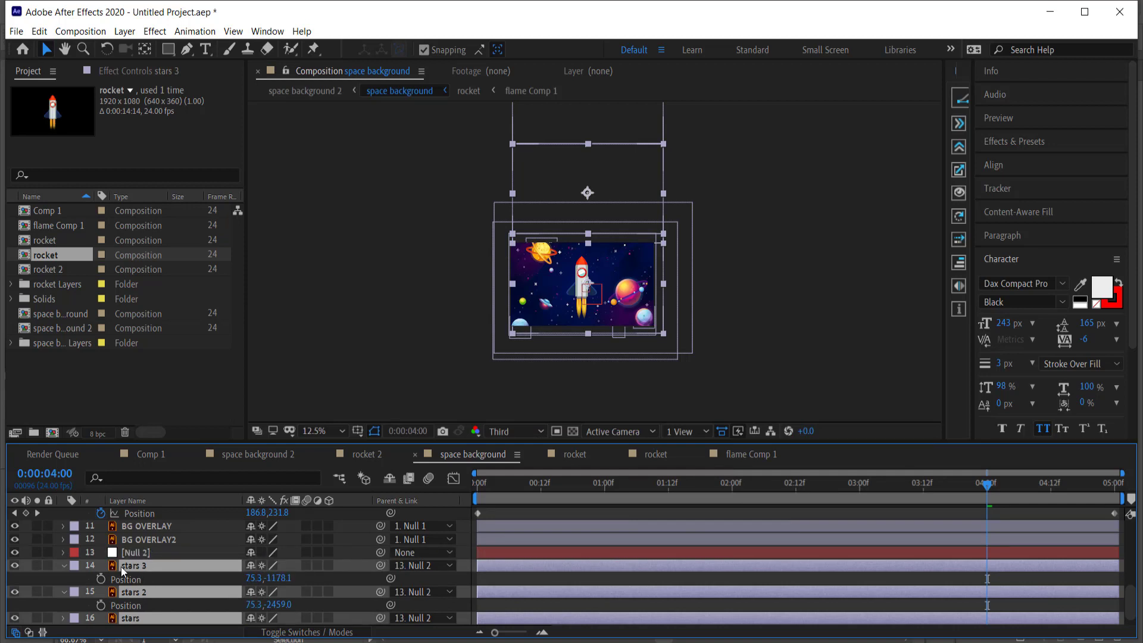
key("p")
Step: Keyframe the stars null's Position from 960, 540 at the first frame to far below the frame at 5 seconds
left_click(136, 567)
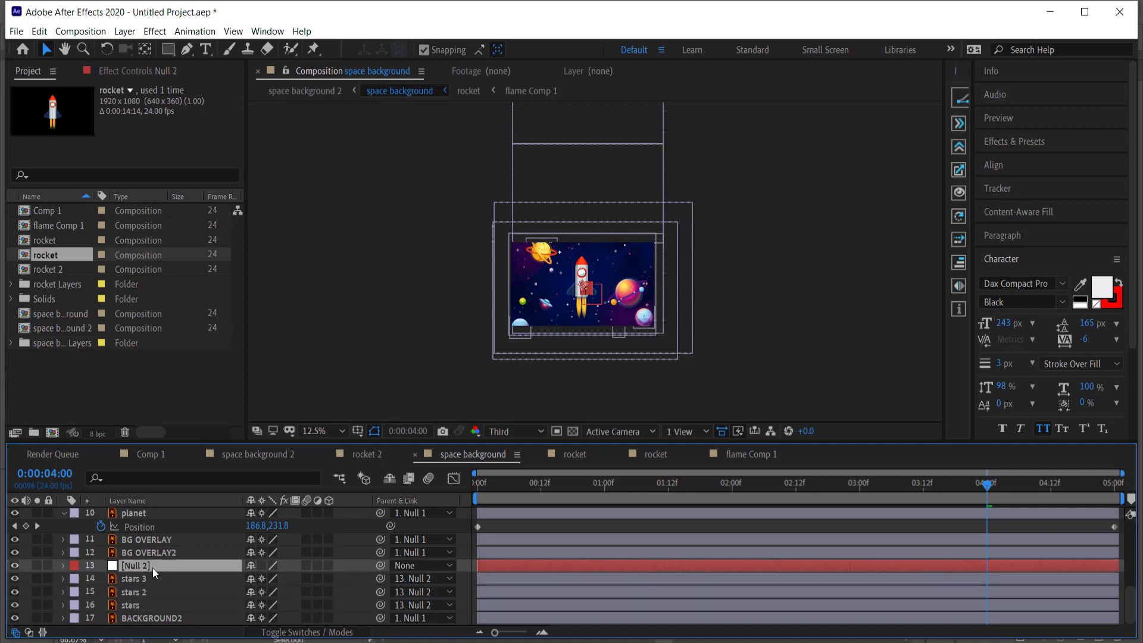
key("p")
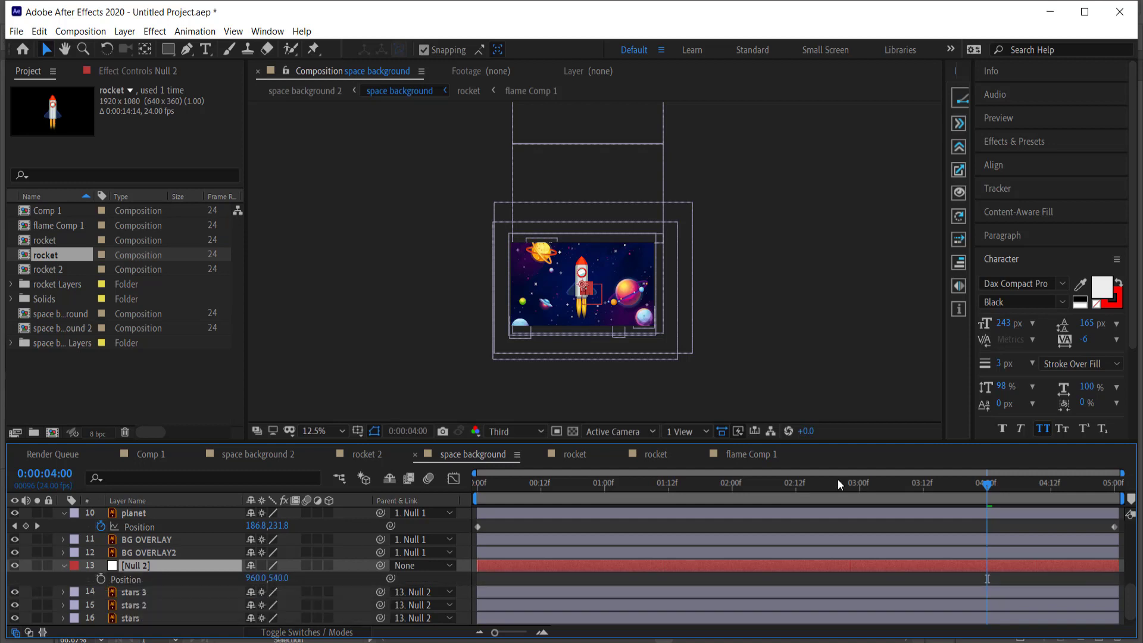
left_click_drag(989, 488, 396, 488)
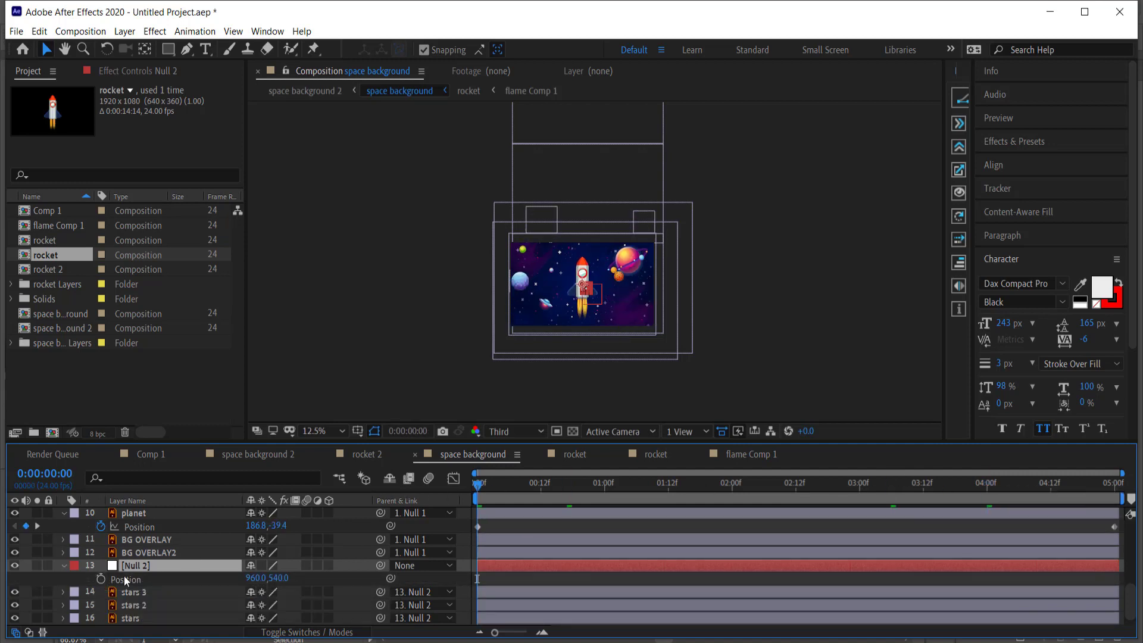
left_click(101, 577)
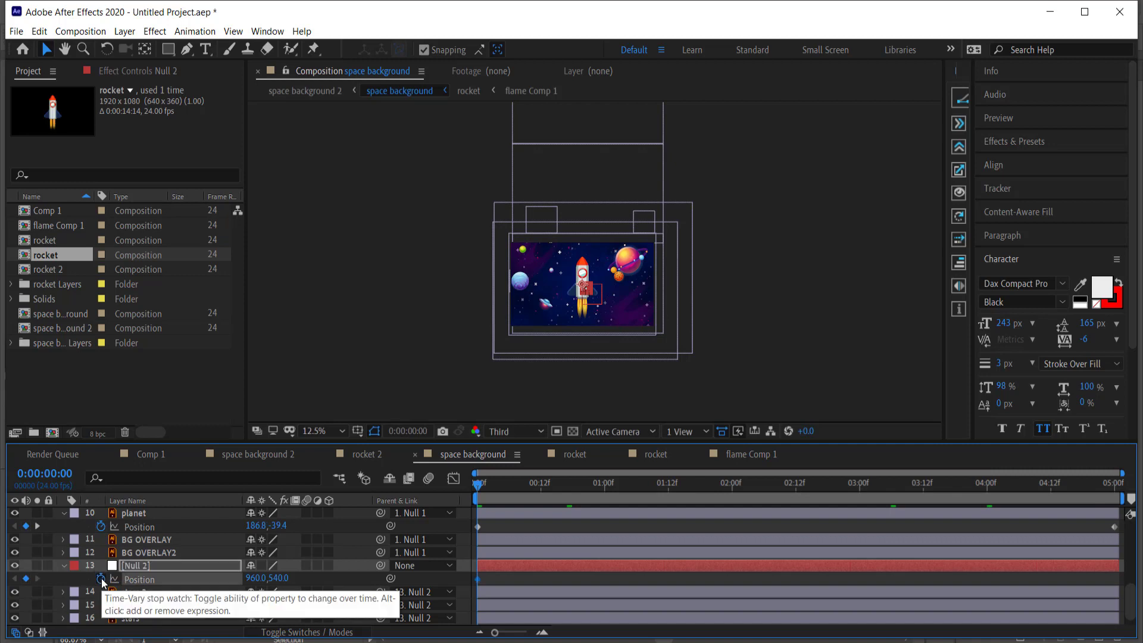
key("End")
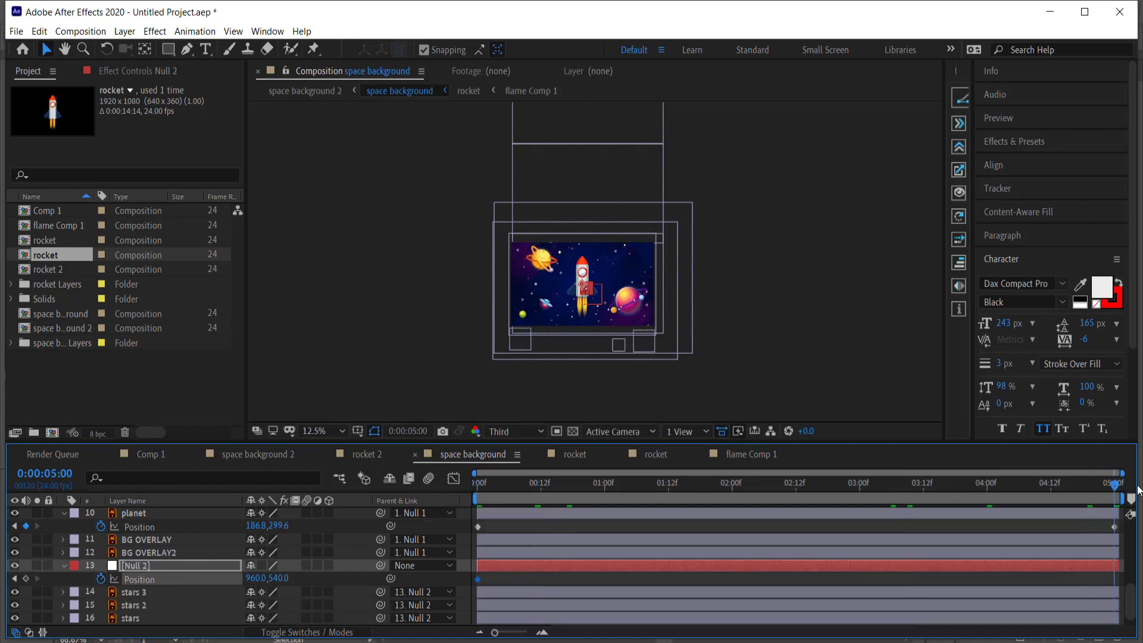
left_click_drag(320, 578, 1139, 554)
left_click_drag(284, 578, 879, 567)
Step: Preview the downward-drifting stars from the first frame
left_click_drag(1116, 487, 451, 487)
scroll(586, 291, "up", 1)
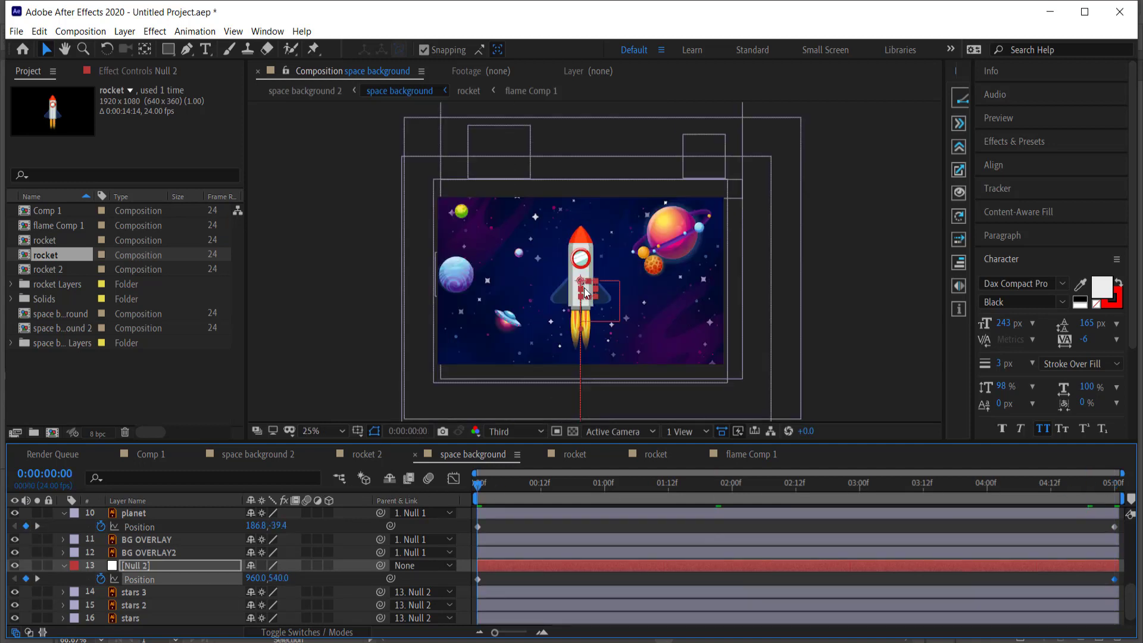
key("space")
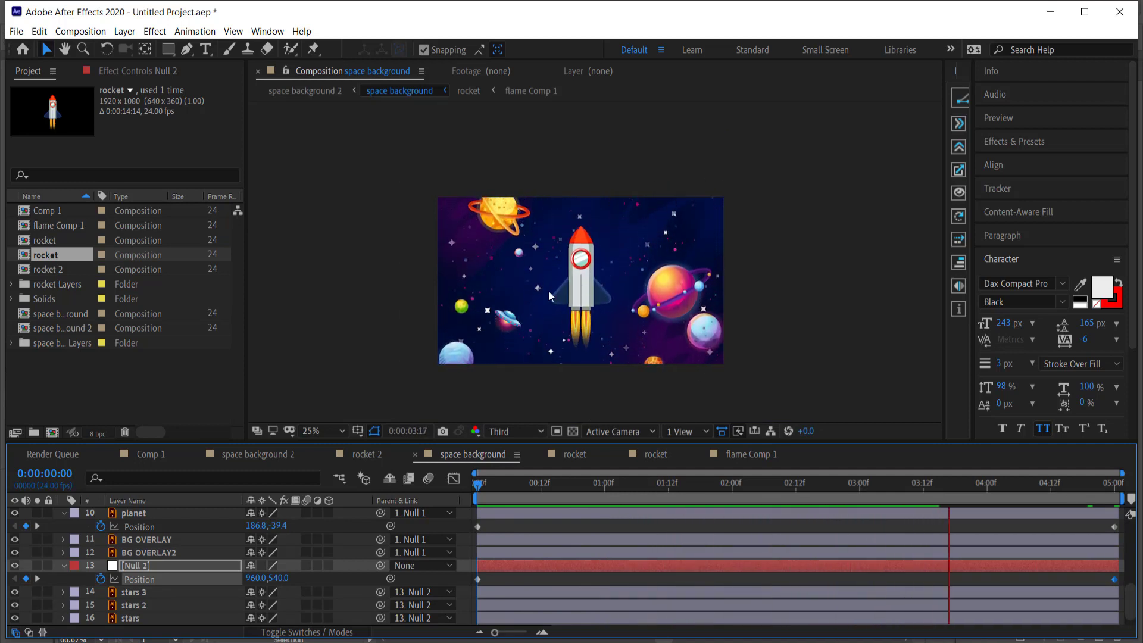
key("space")
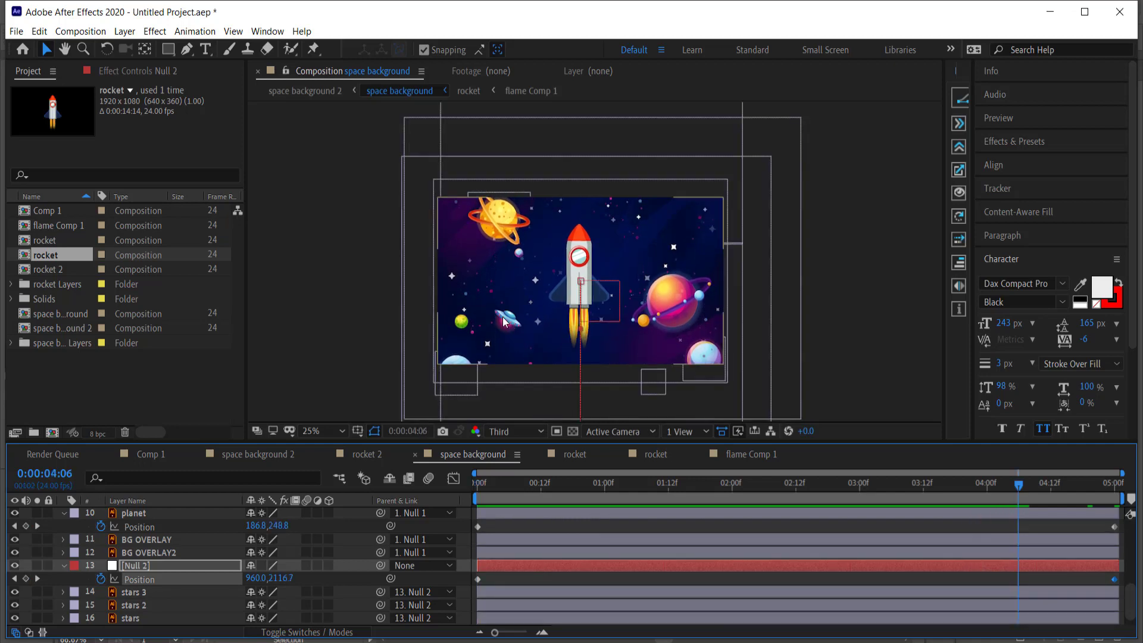
Step: Add the expression wiggle(2,20) to the ufo layer's Position
scroll(198, 539, "down", 1)
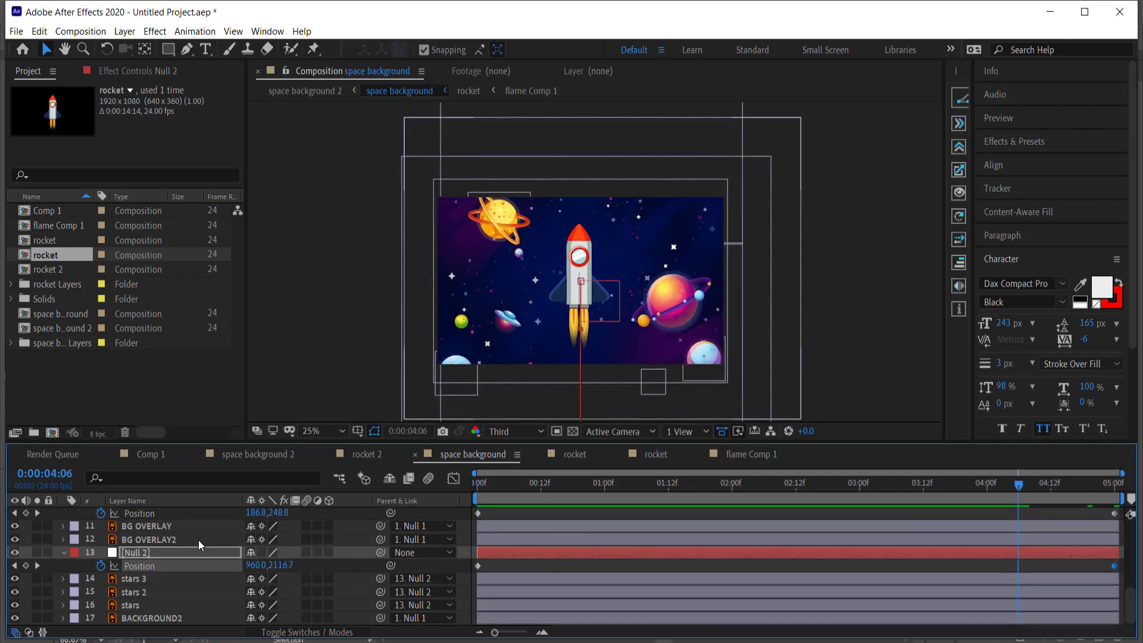
scroll(158, 569, "up", 5)
left_click(131, 579)
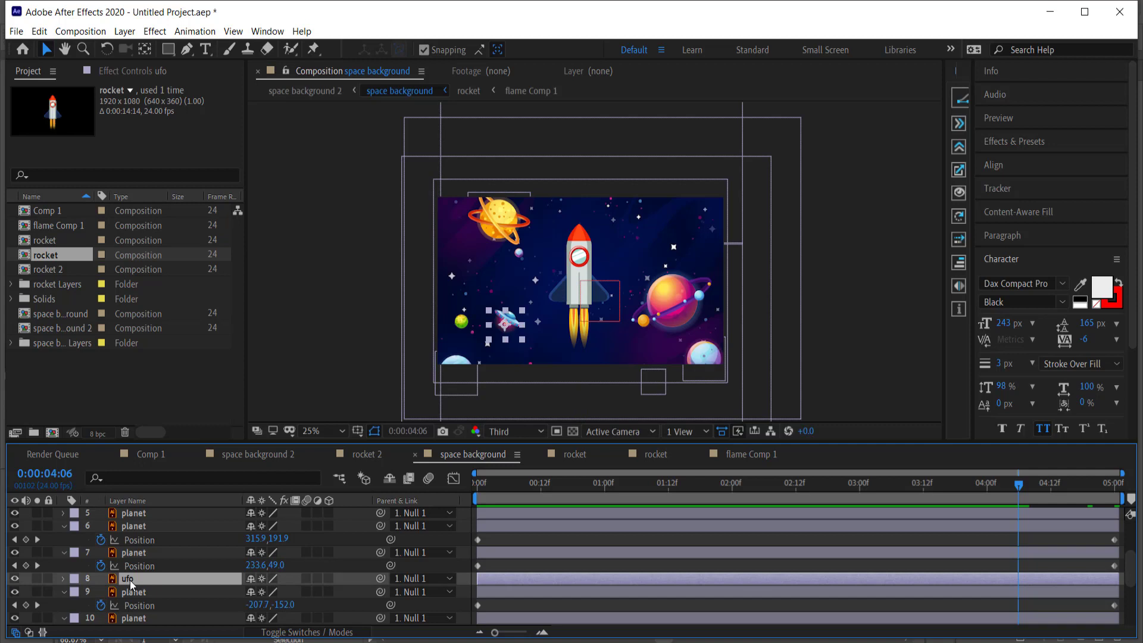
key("p")
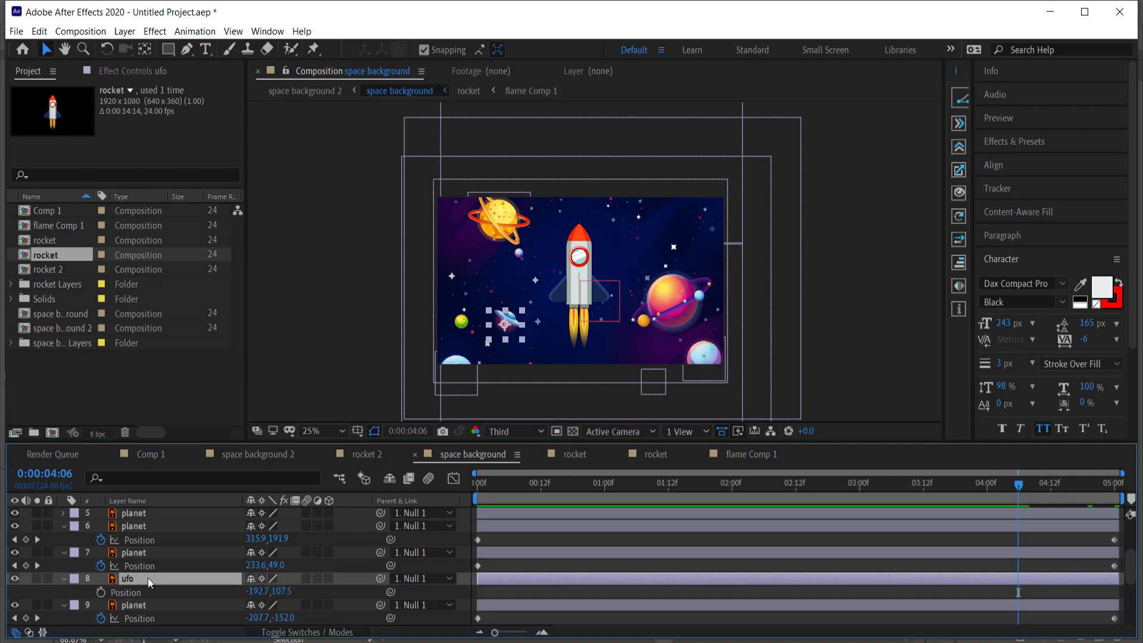
left_click(100, 594, "alt")
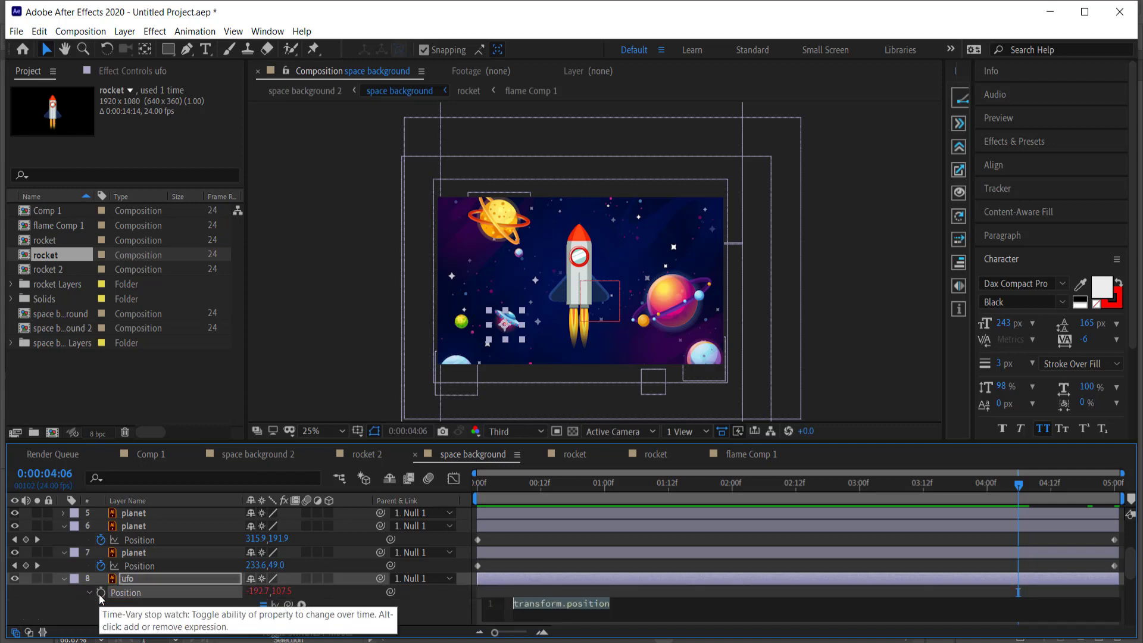
type("wiggle")
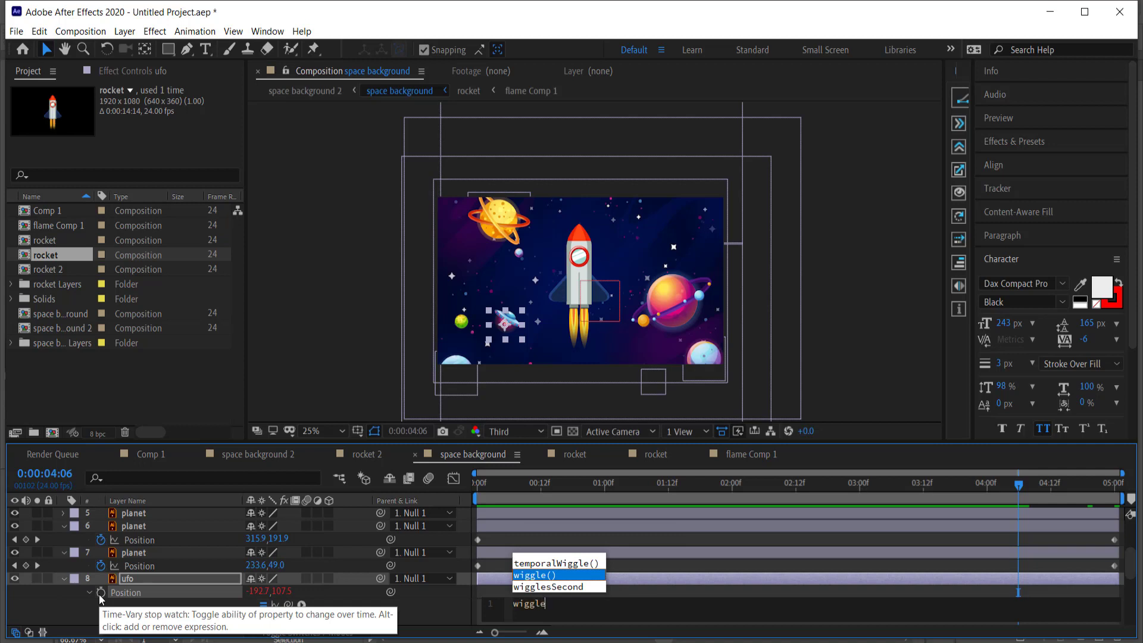
key("Return")
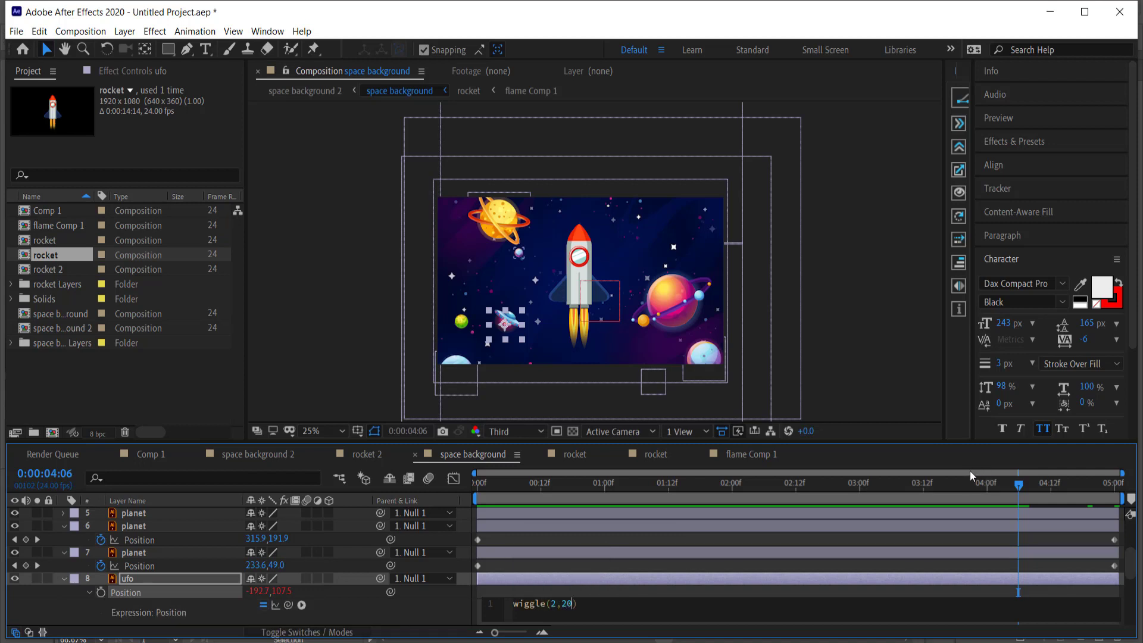
Step: Keyframe the ufo's Position from its current spot at the first frame to about -90.8, -314.6 above the frame at 5 seconds
left_click(384, 483)
key("Home")
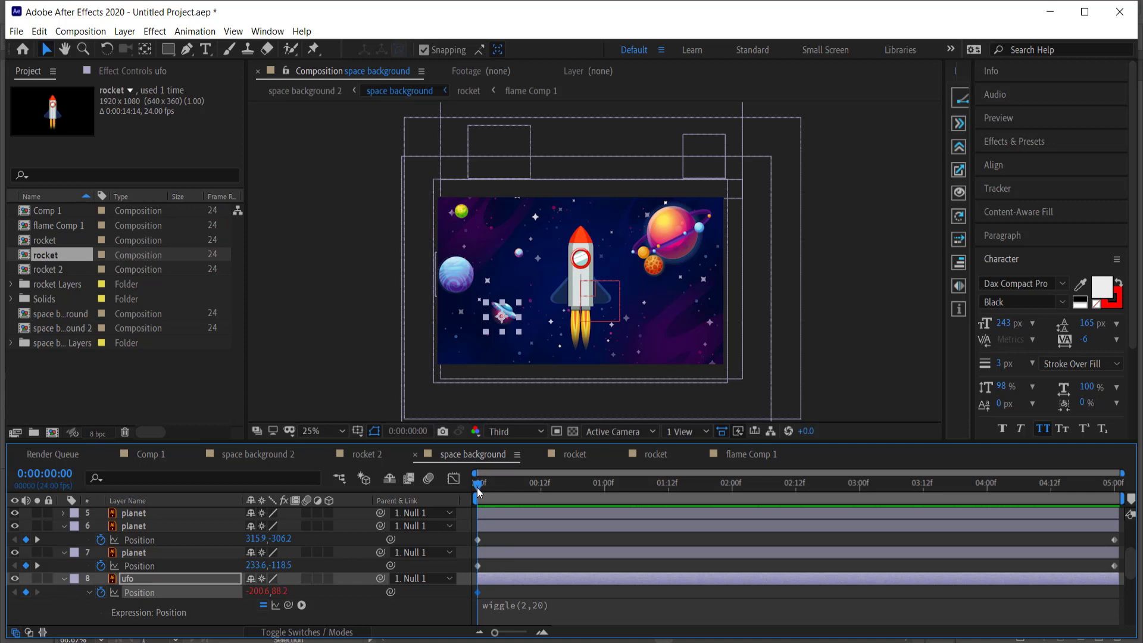
left_click_drag(479, 485, 1115, 485)
left_click_drag(512, 327, 548, 161)
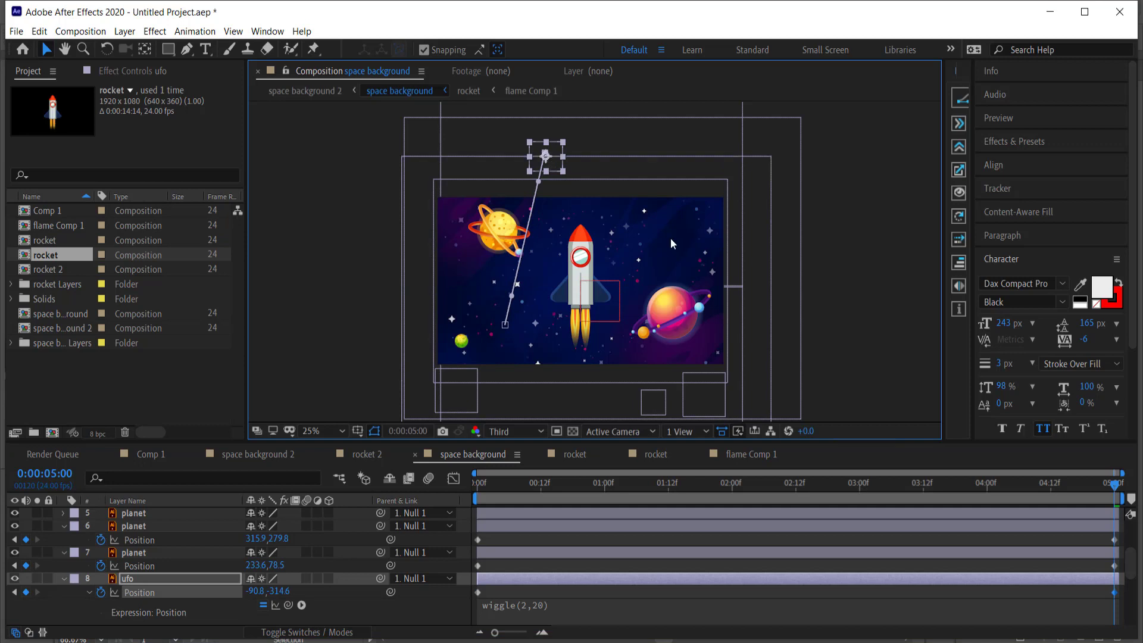
Step: Preview the ufo's wiggling upward flight from the first frame
key("Home")
key("space")
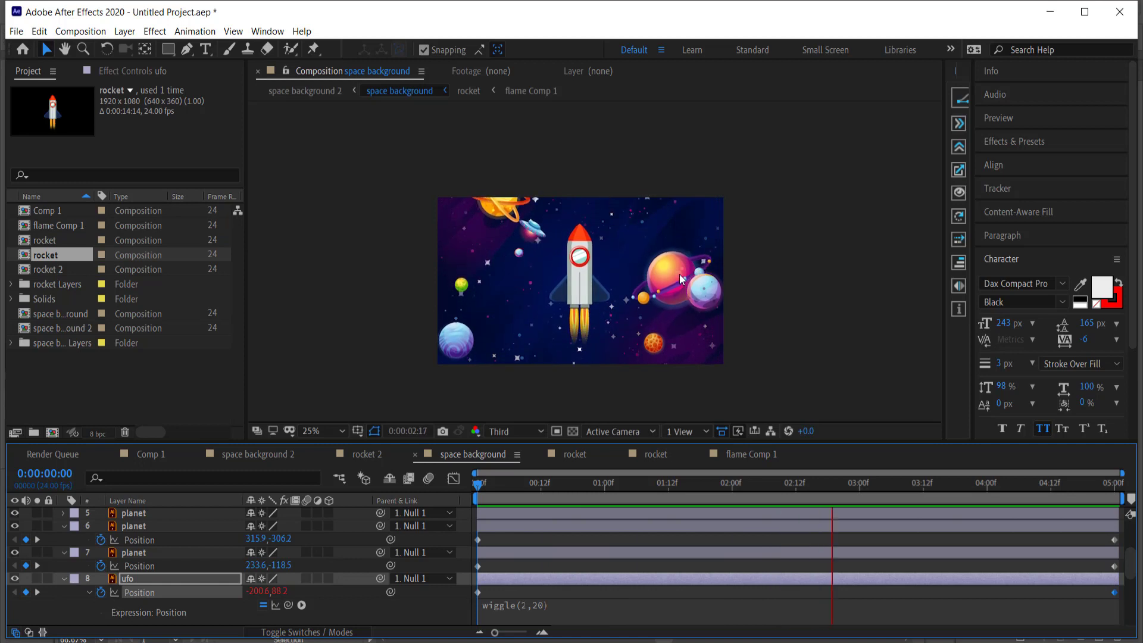
key("space")
Step: Keyframe the rocket layer's Position at the first frame with the rocket below the frame at 960, 1492
scroll(523, 596, "up", 3)
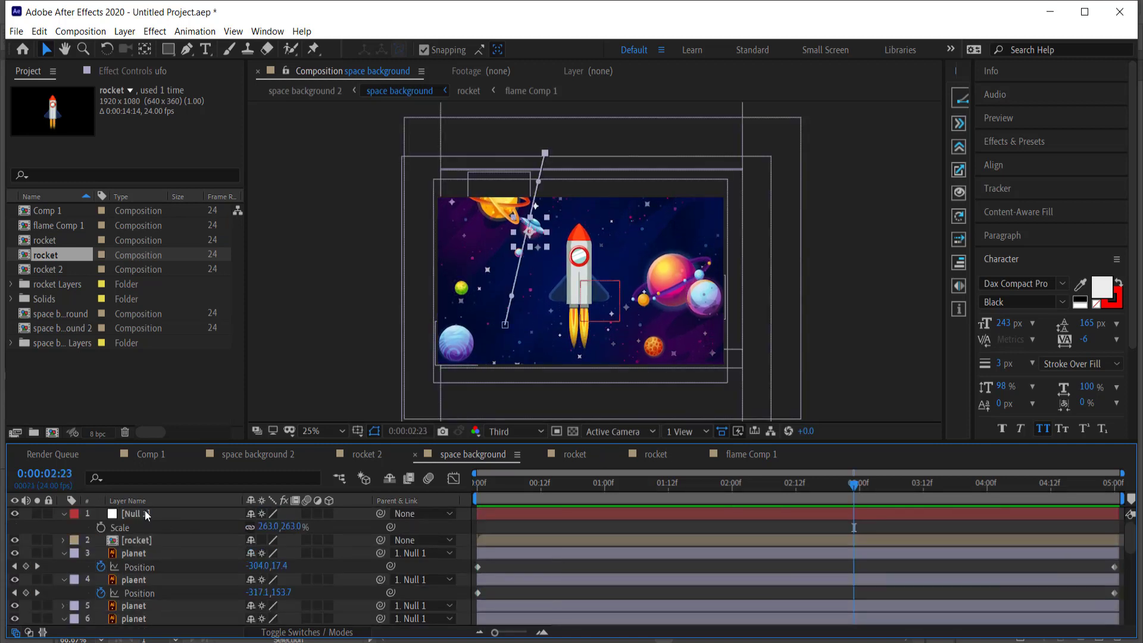
left_click(136, 539)
left_click_drag(857, 487, 470, 483)
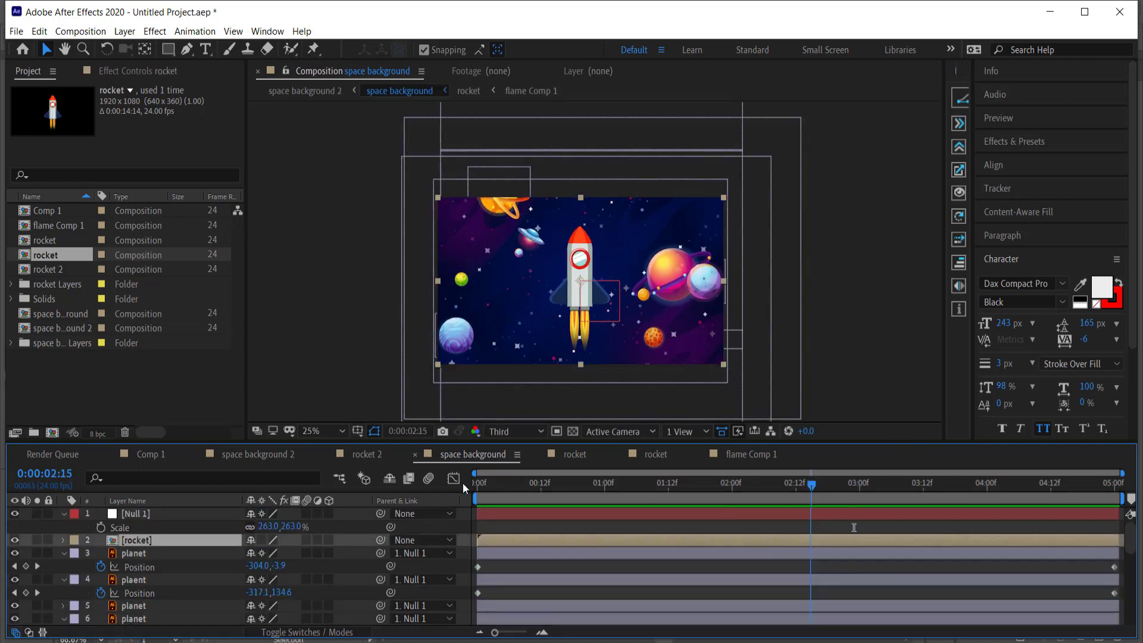
key("p")
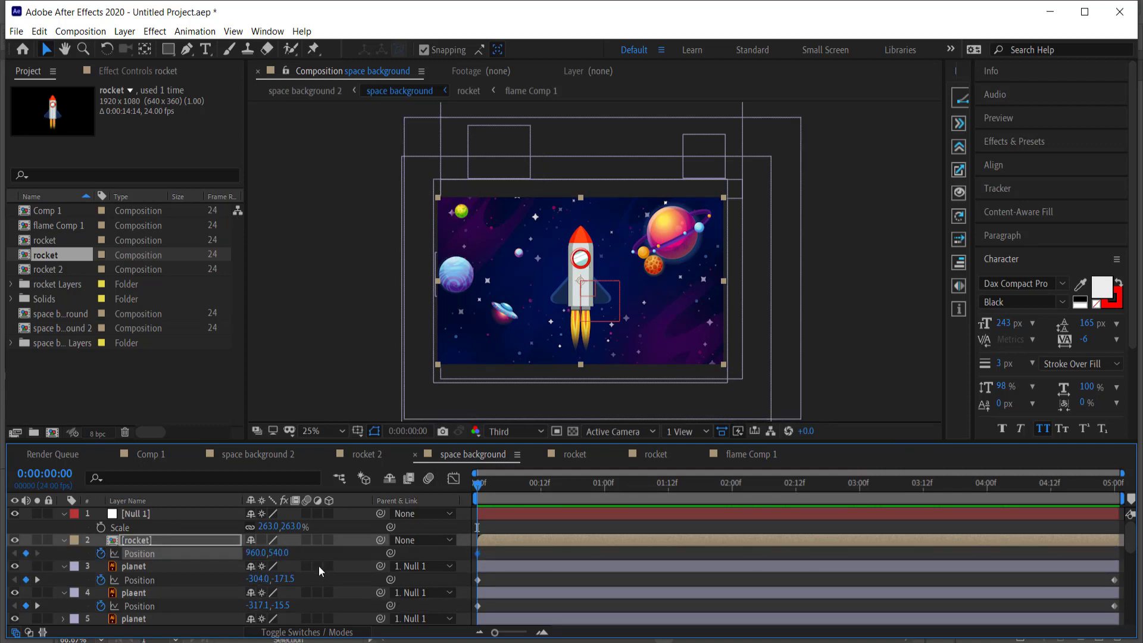
left_click_drag(280, 552, 972, 534)
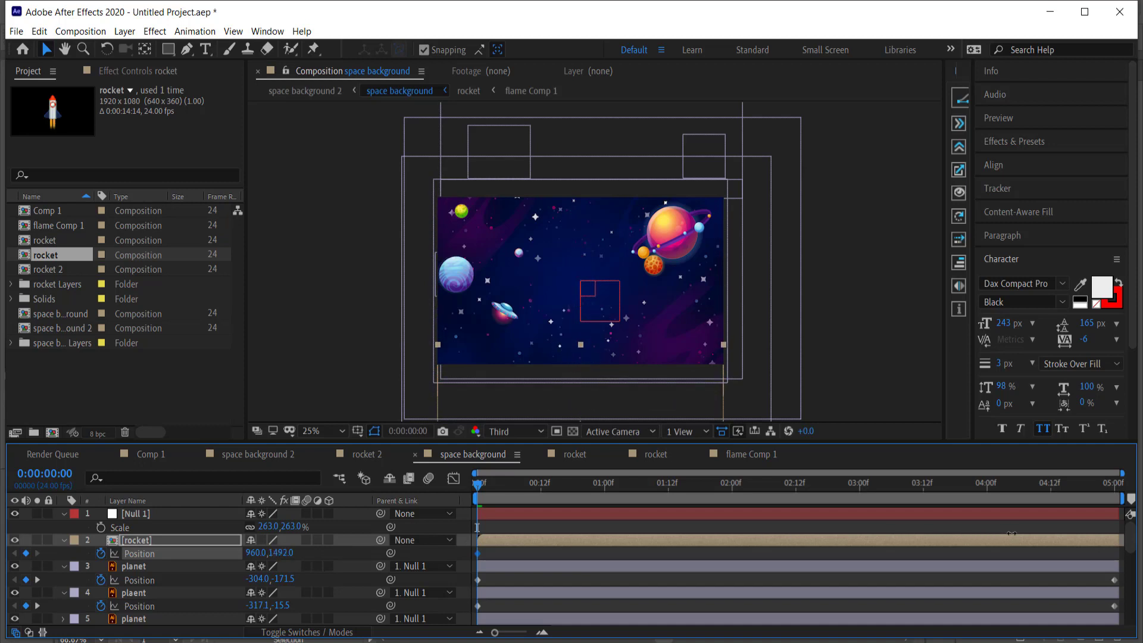
key("=")
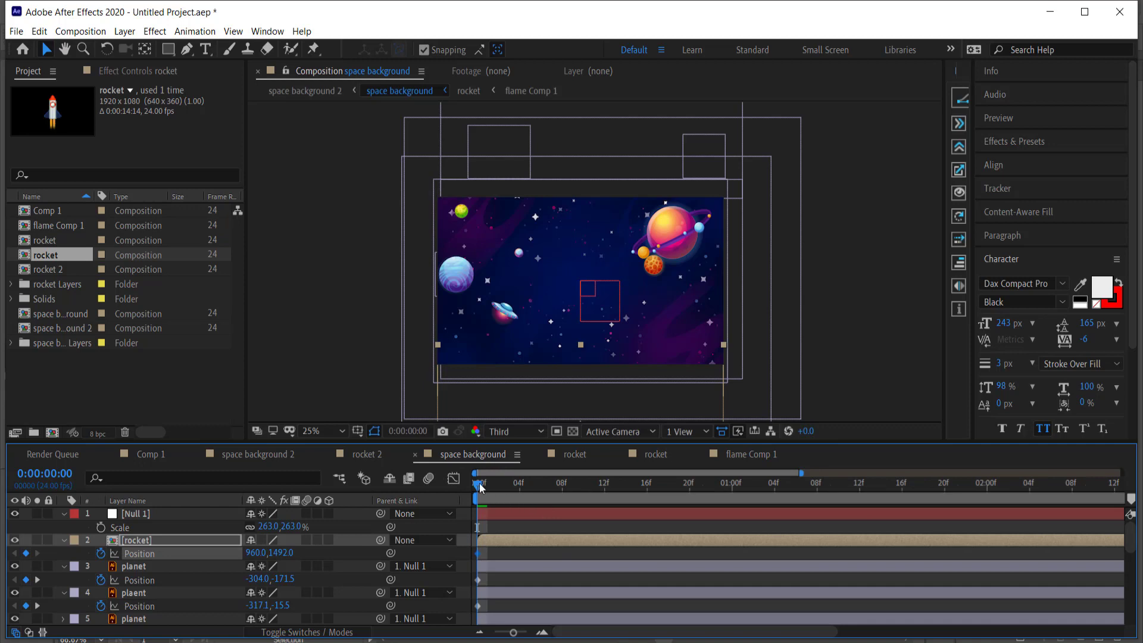
Step: Keyframe the rocket layer's Position at 1 second to 960, 569 so the rocket rises to the middle of the frame
left_click_drag(497, 487, 647, 482)
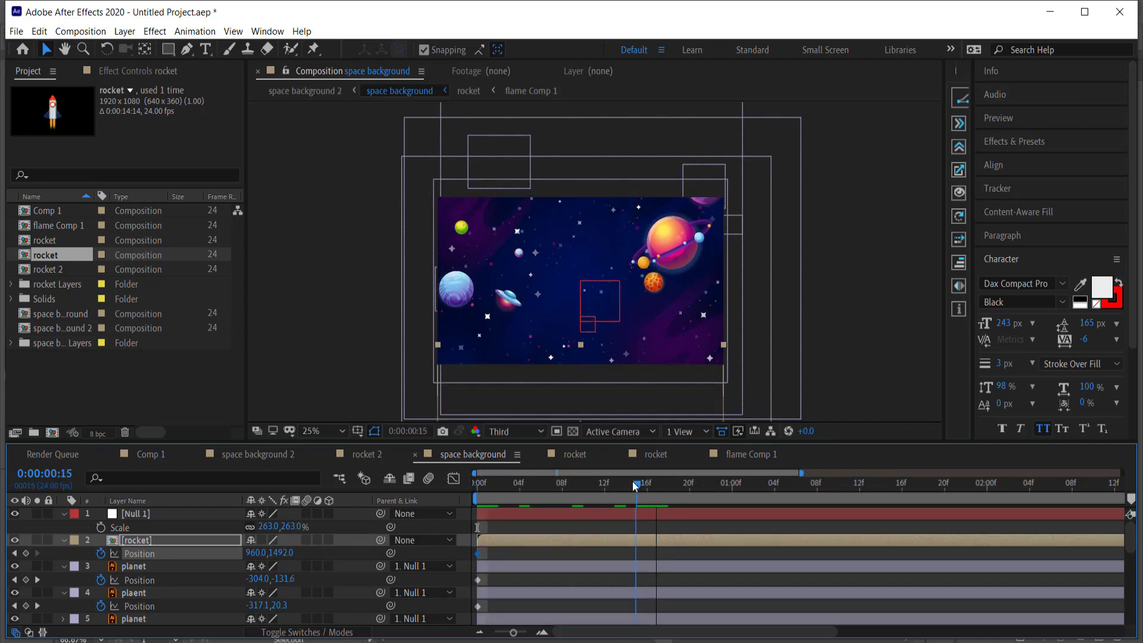
left_click(734, 483)
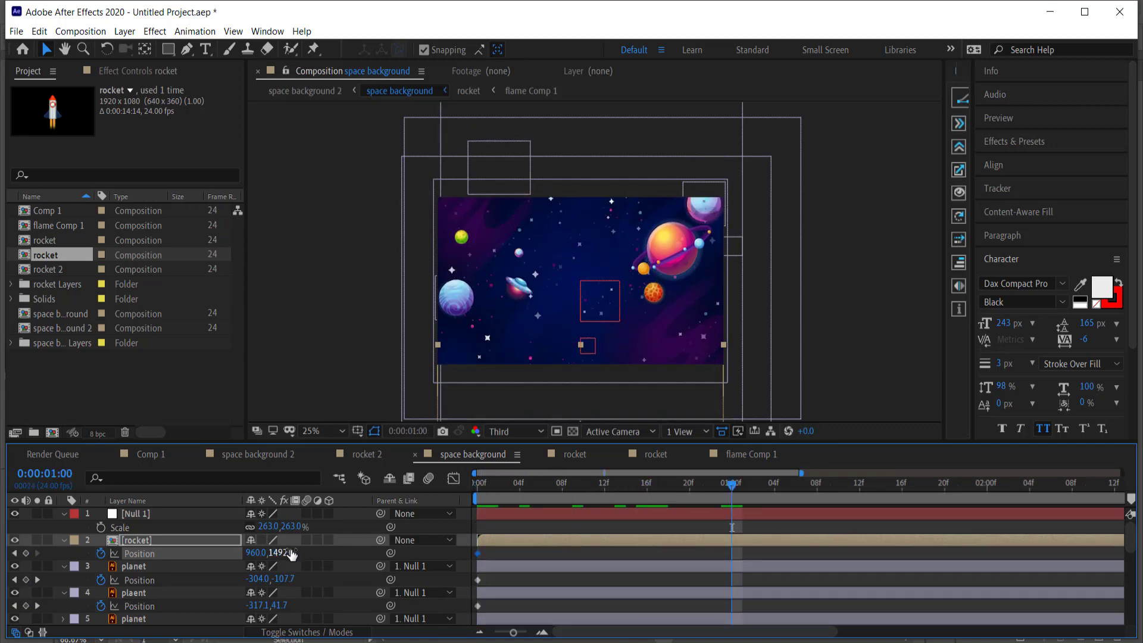
left_click_drag(228, 554, 2, 548)
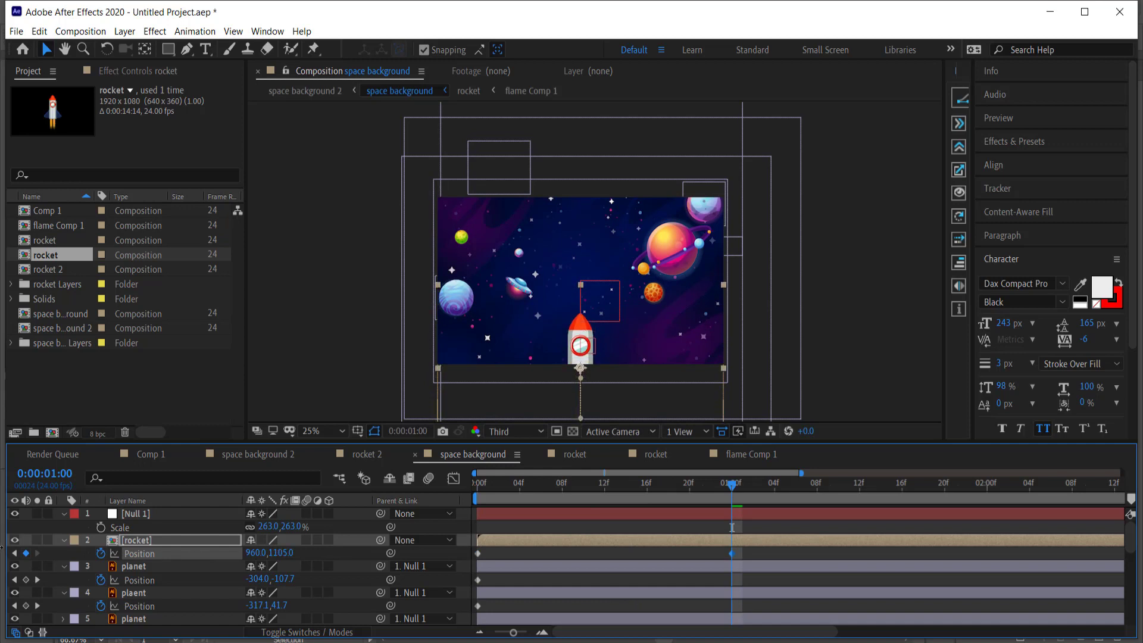
left_click_drag(284, 552, 2, 555)
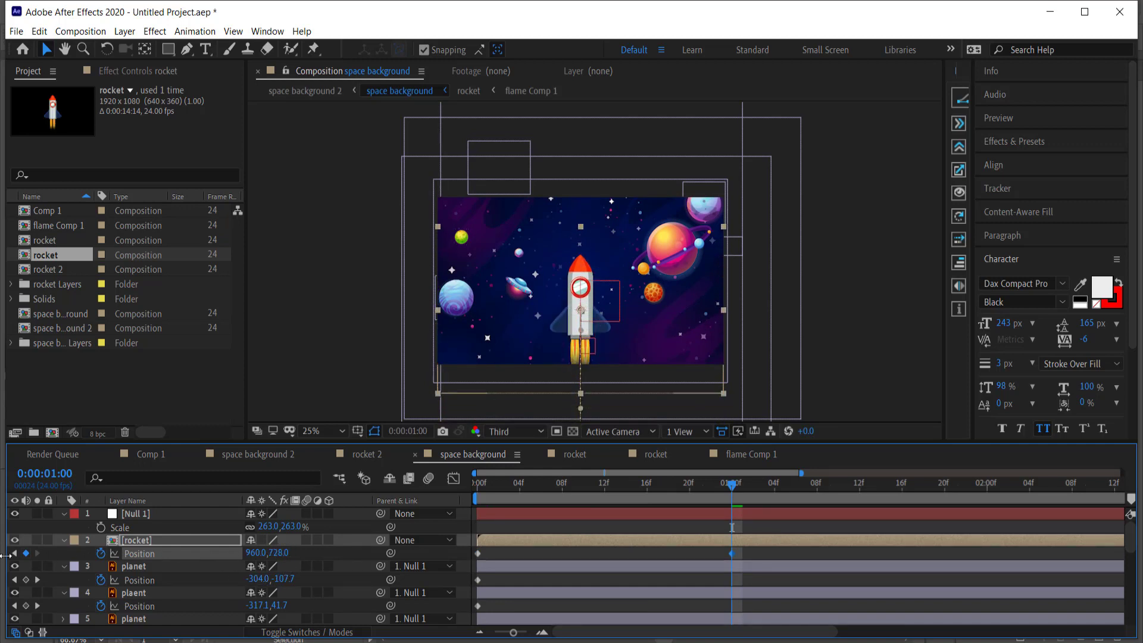
left_click_drag(271, 552, 164, 554)
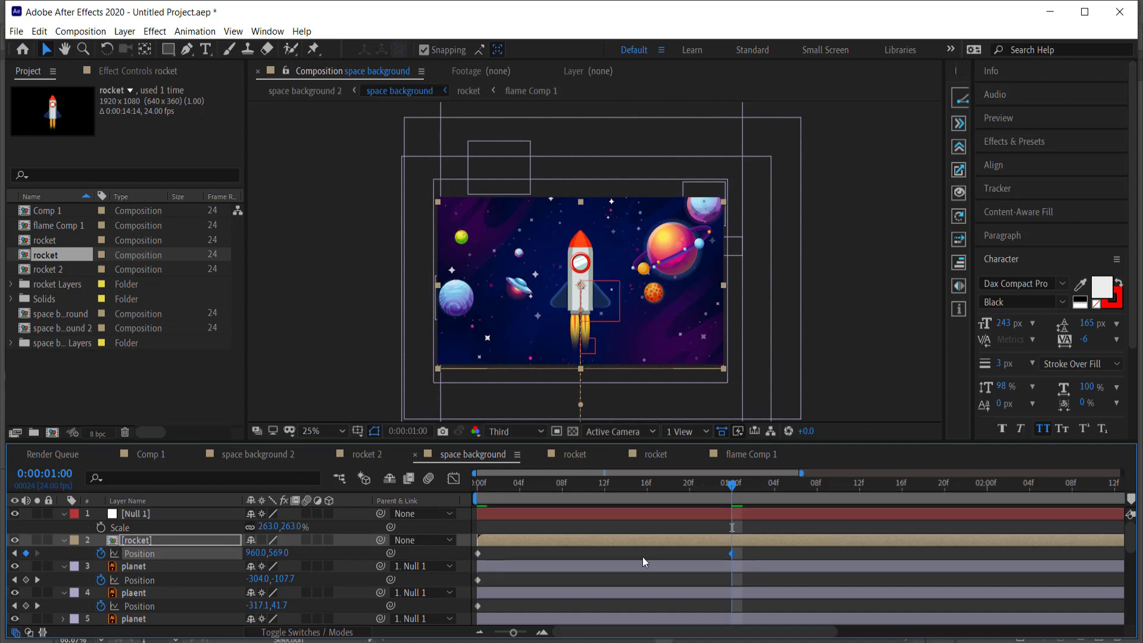
Step: Apply Easy Ease to both of the rocket layer's Position keyframes
right_click(478, 554)
mouse_move(538, 544)
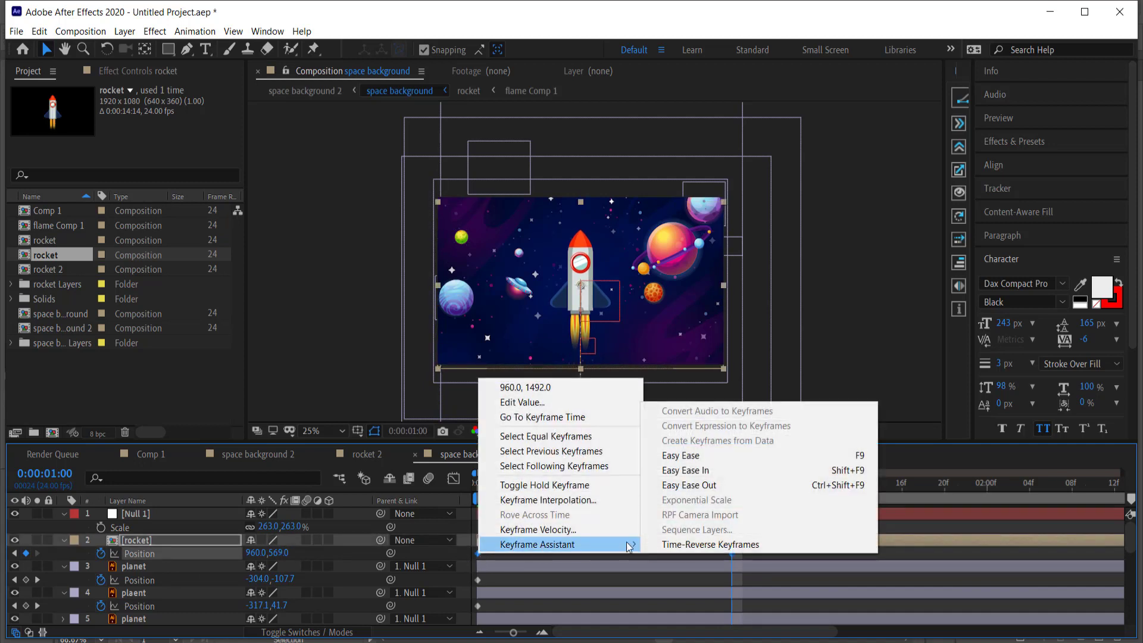
left_click(736, 457)
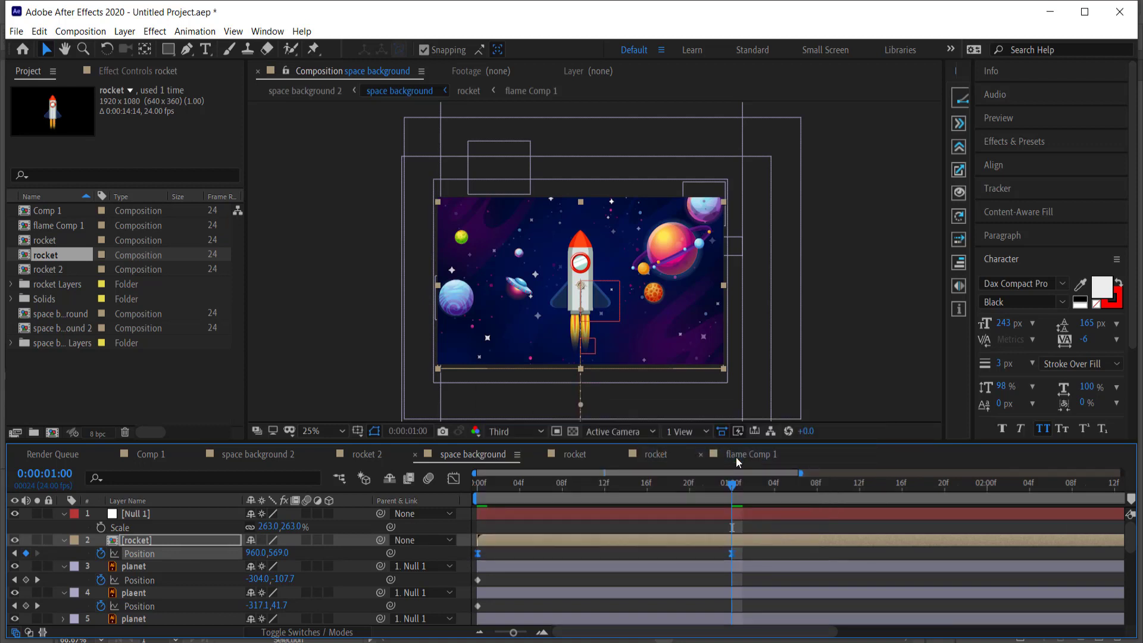
Step: Reshape the rocket's Position speed graph by extending both keyframes' influence handles to about frame 12, forming a sharp central peak
left_click(452, 480)
left_click_drag(530, 545, 476, 613)
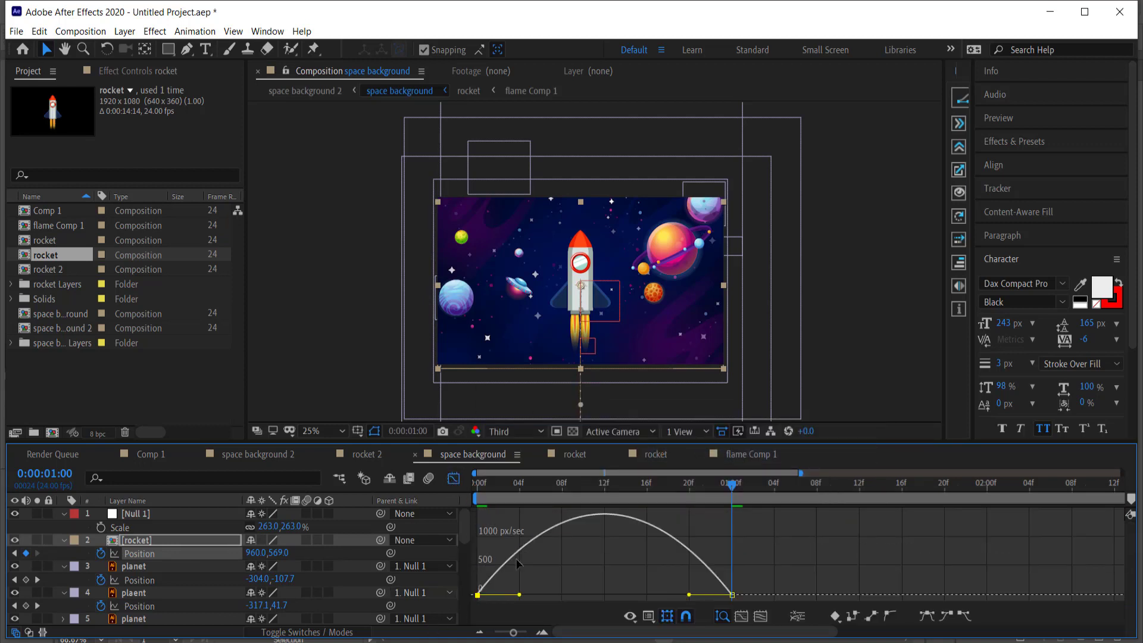
left_click_drag(580, 594, 603, 594)
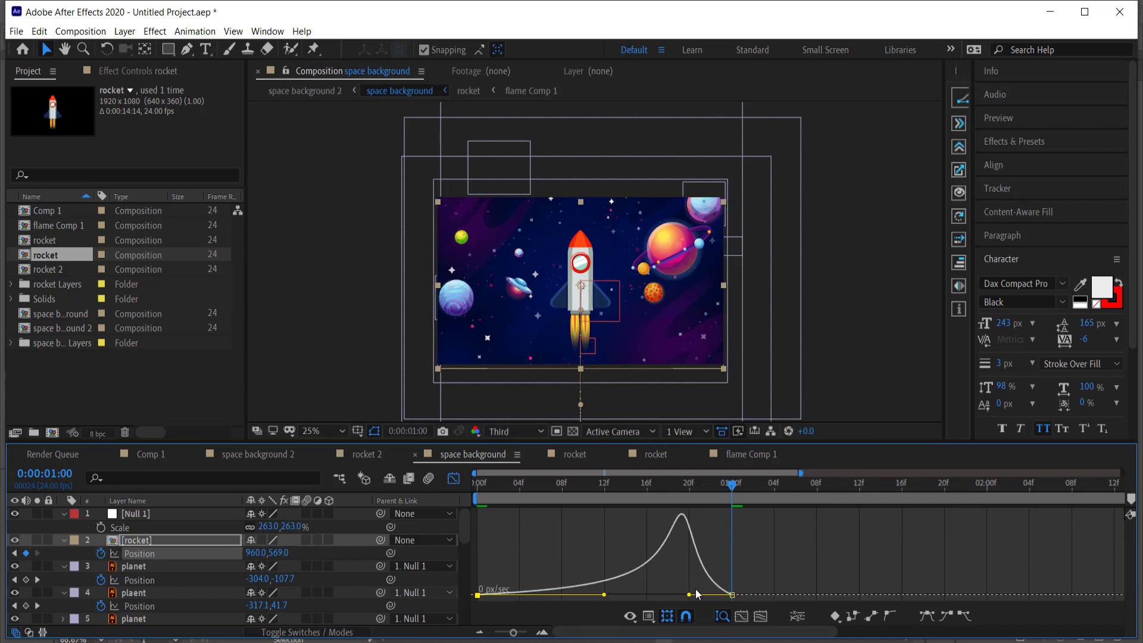
left_click_drag(688, 595, 611, 595)
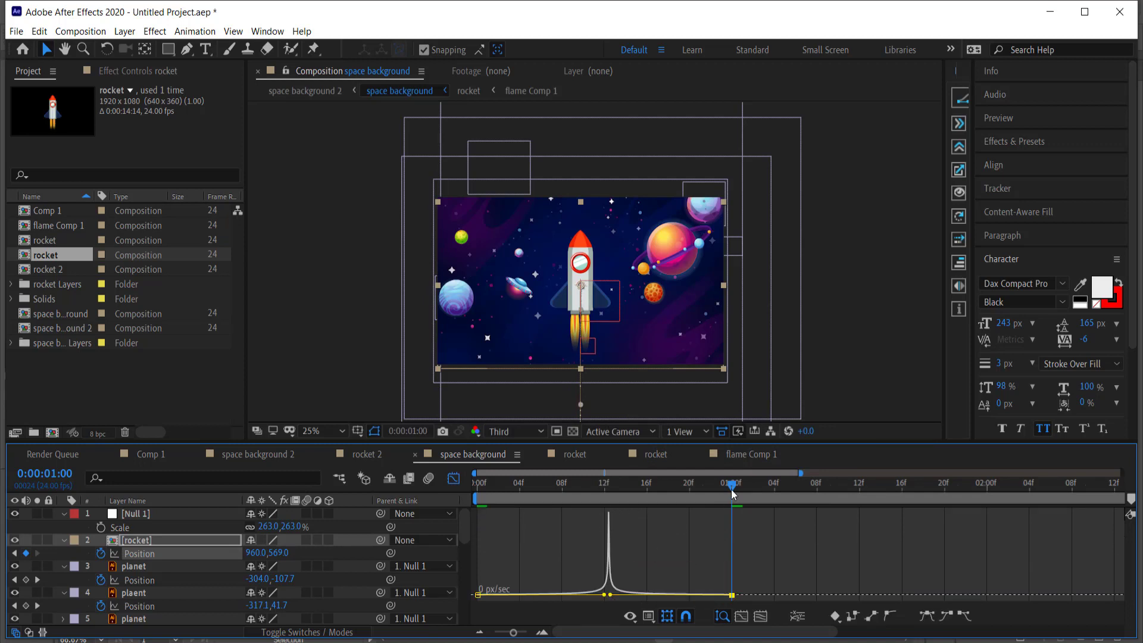
Step: Preview the rocket's eased entrance and the rest of the space scene from the first frame
key("Home")
key("space")
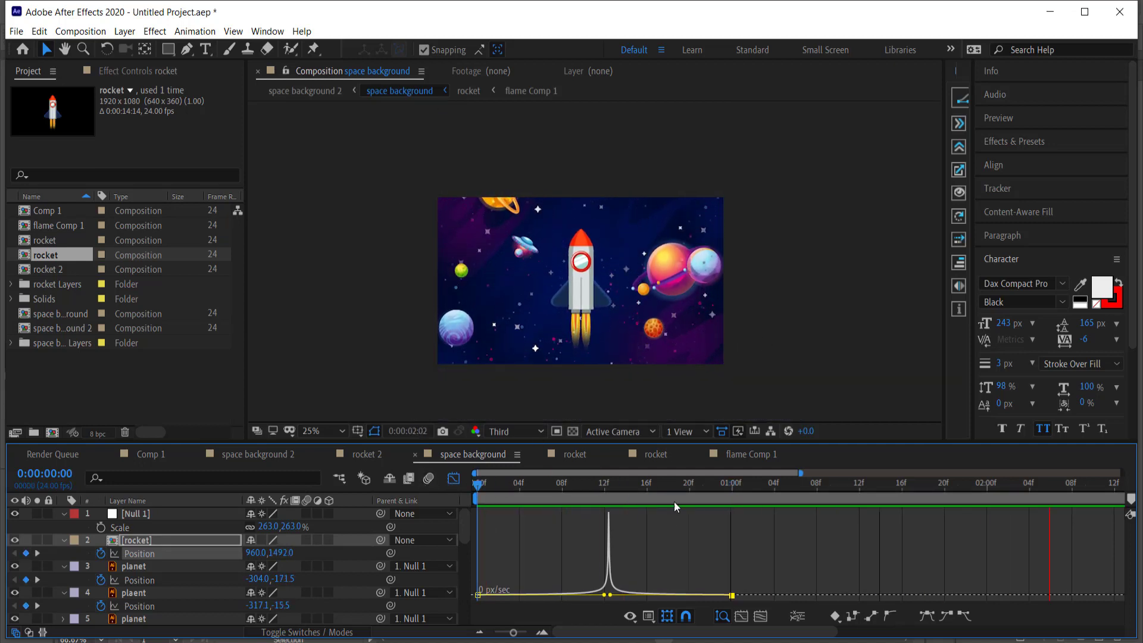
key("space")
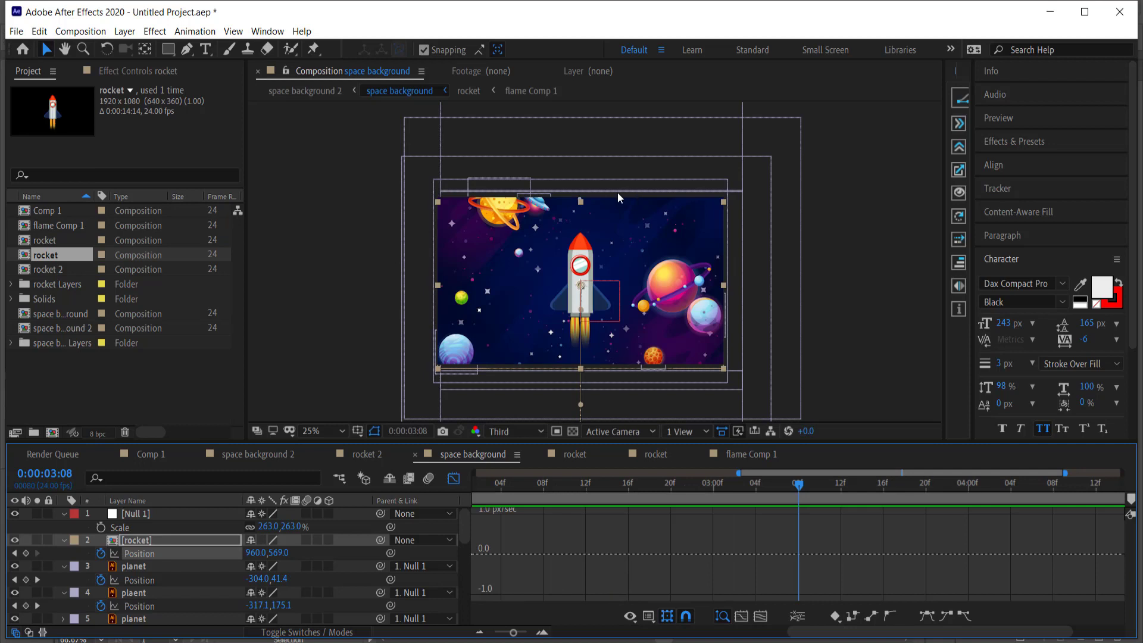
key("space")
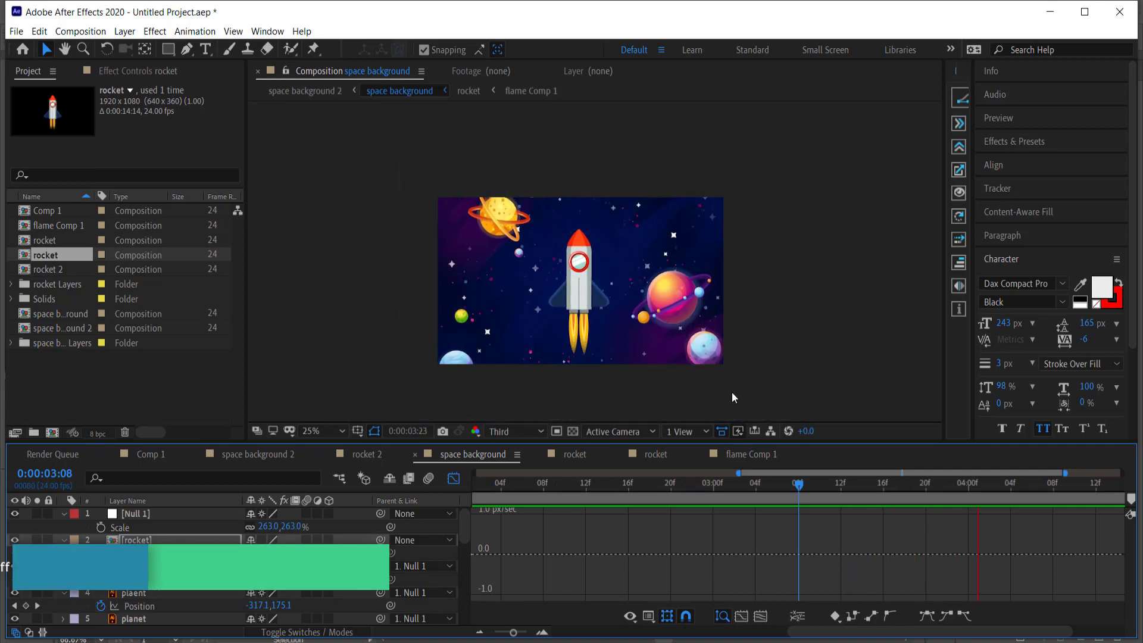
key("space")
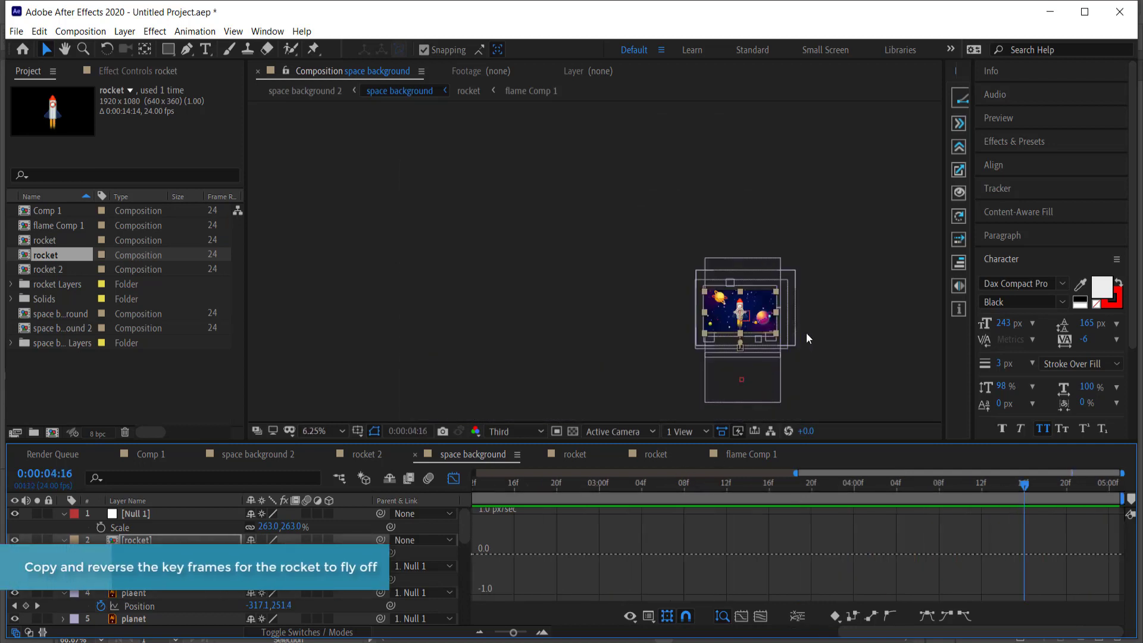
Step: Switch the timeline from the speed graph back to layer keyframes and return to the first frame
left_click(453, 477)
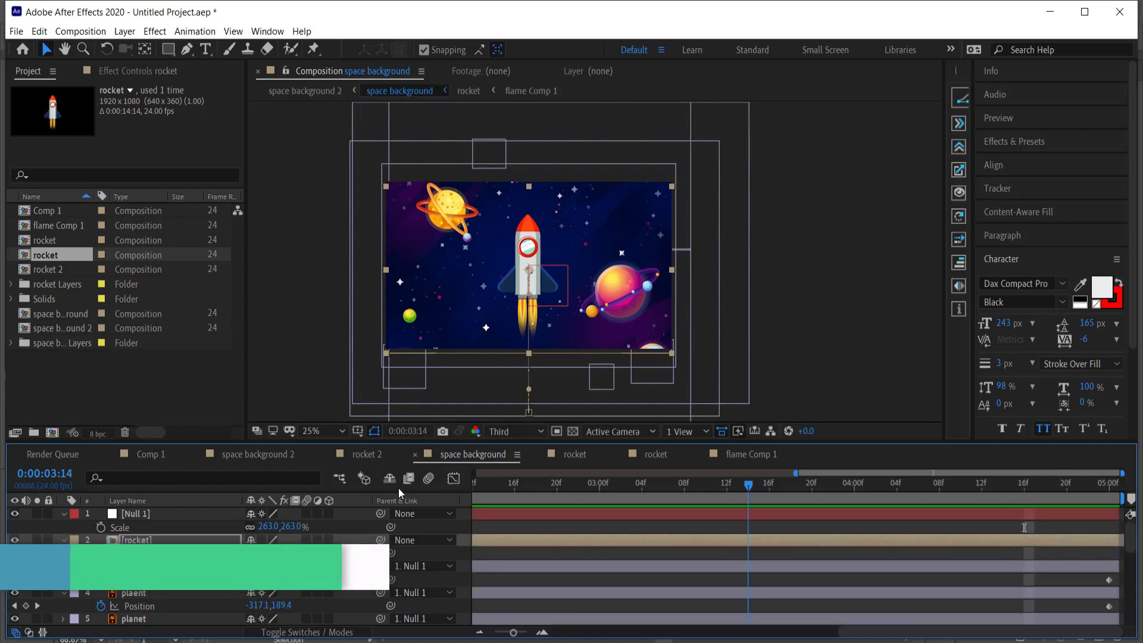
key("Home")
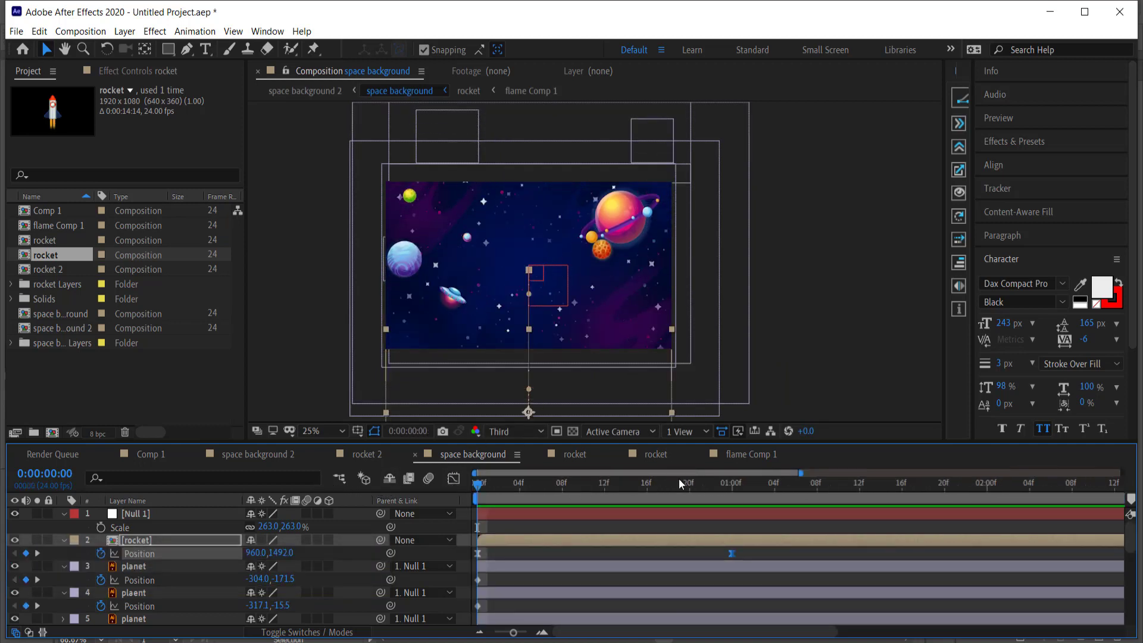